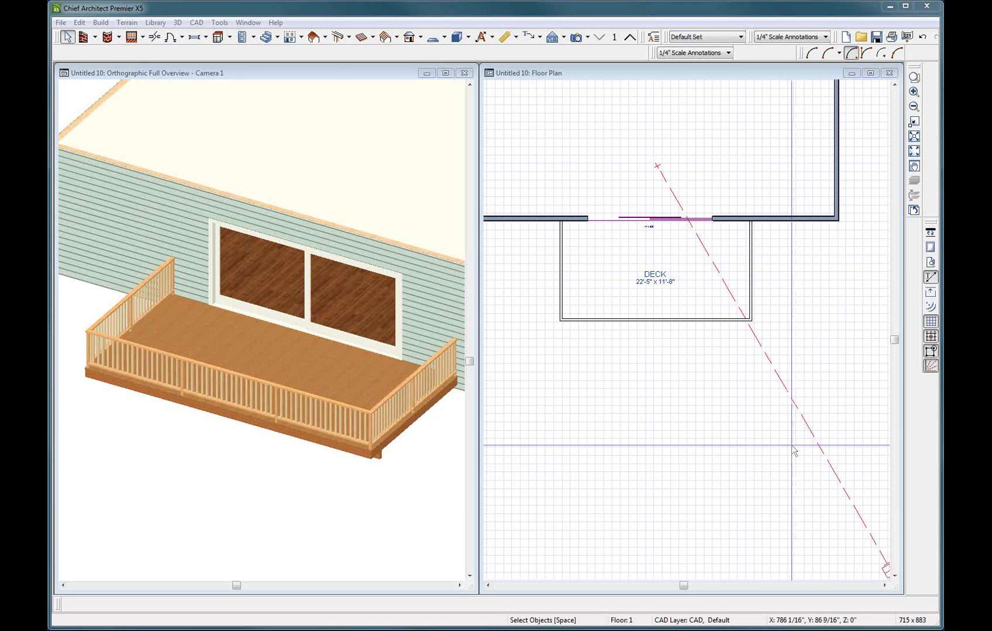
# - Make the three deck railings invisible and set their thickness to 1"
pyautogui.click(728, 412)
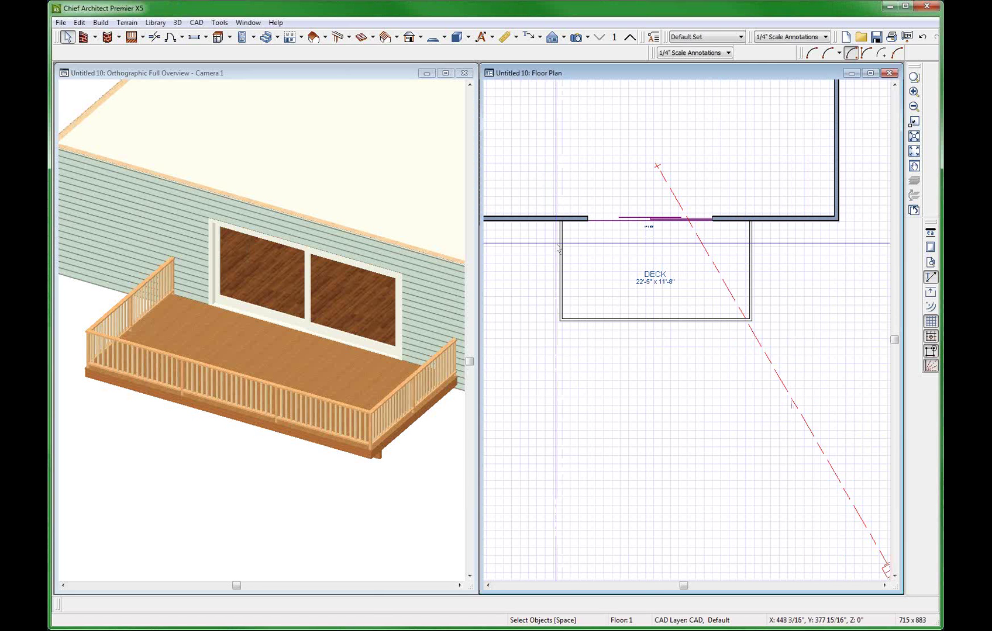
pyautogui.click(374, 468)
pyautogui.scroll(2, 380, 435)
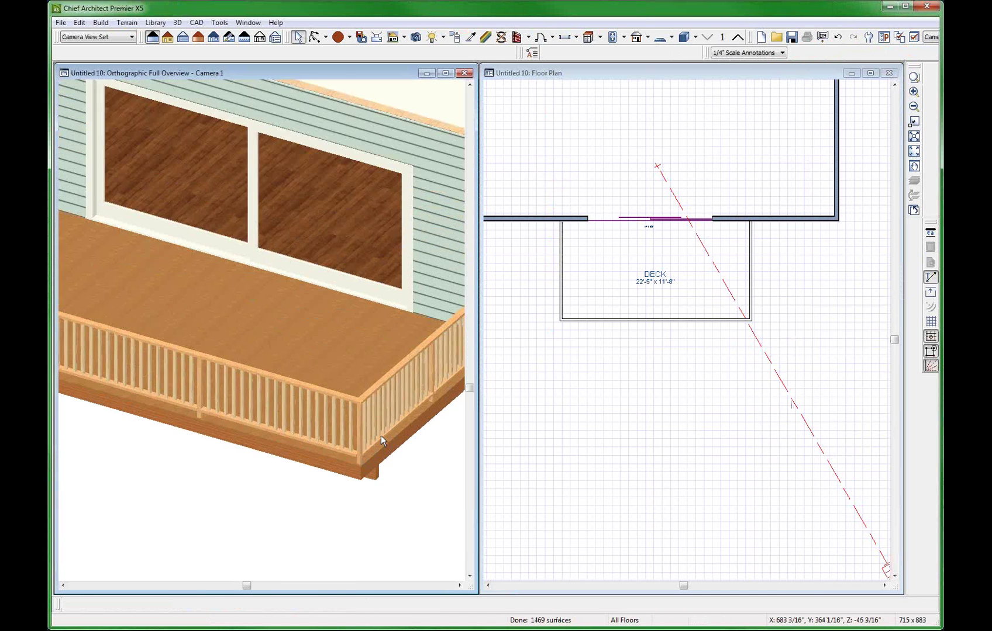
pyautogui.scroll(2, 380, 436)
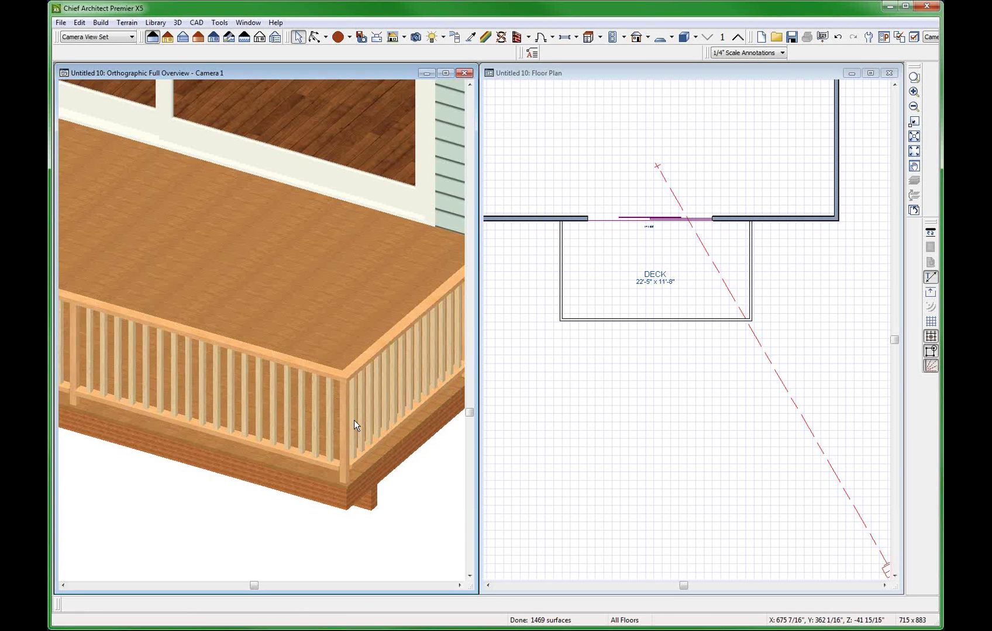
pyautogui.click(665, 327)
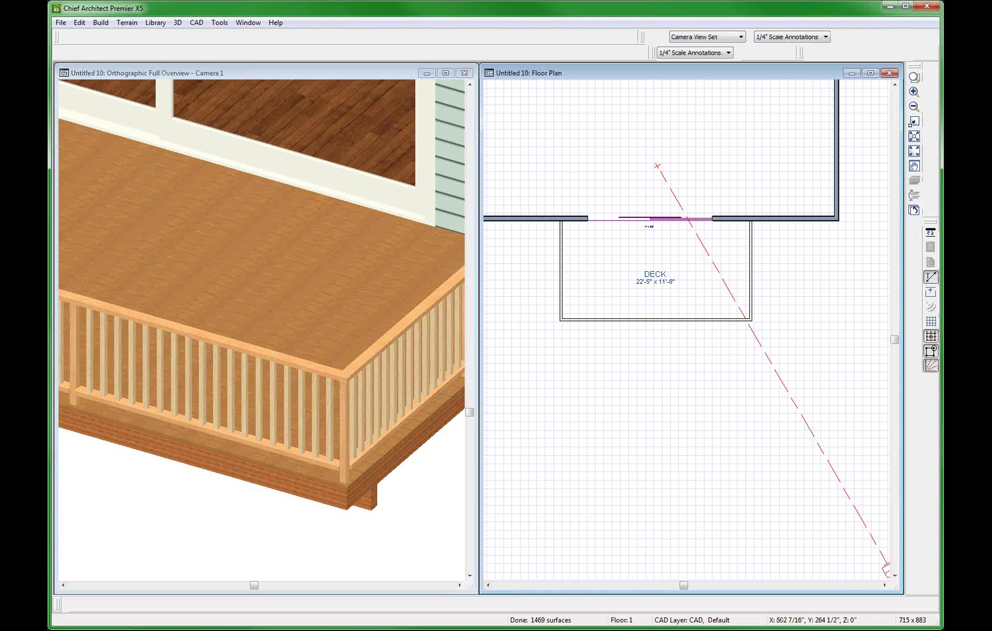
pyautogui.click(731, 321)
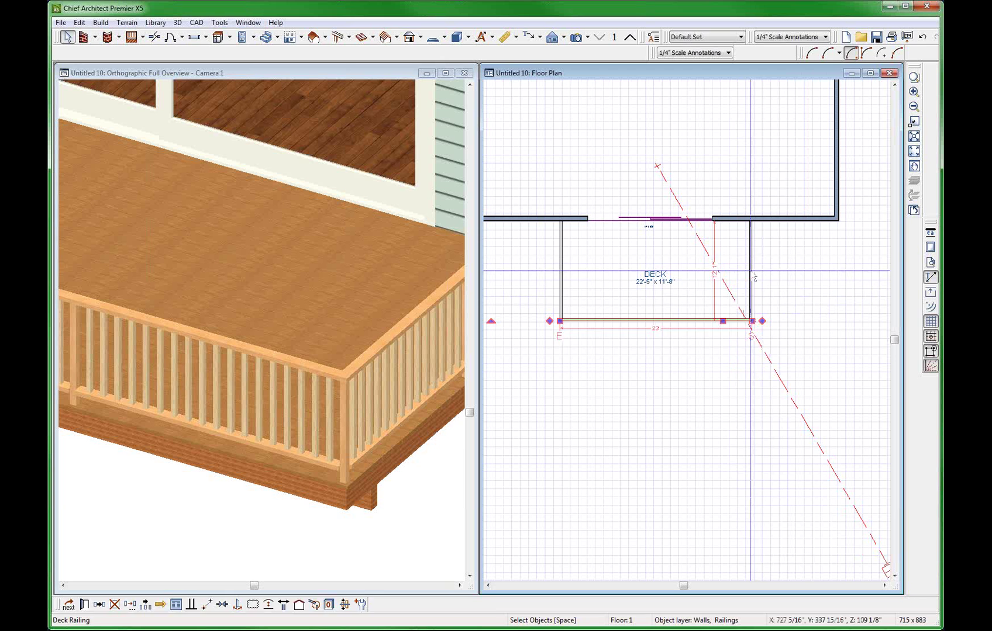
pyautogui.click(565, 254)
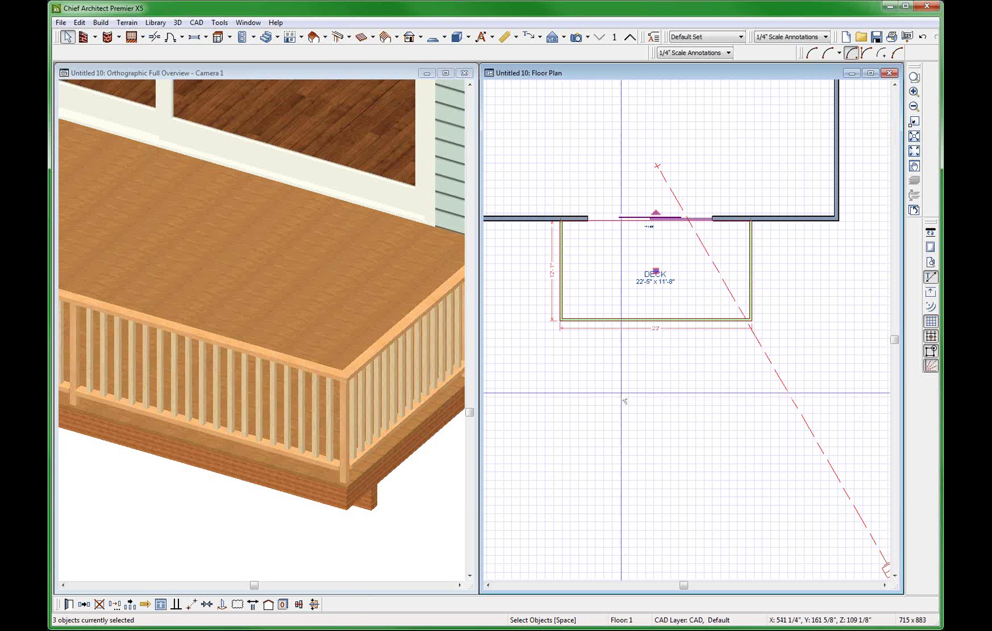
pyautogui.hotkey('ctrl', 'e')
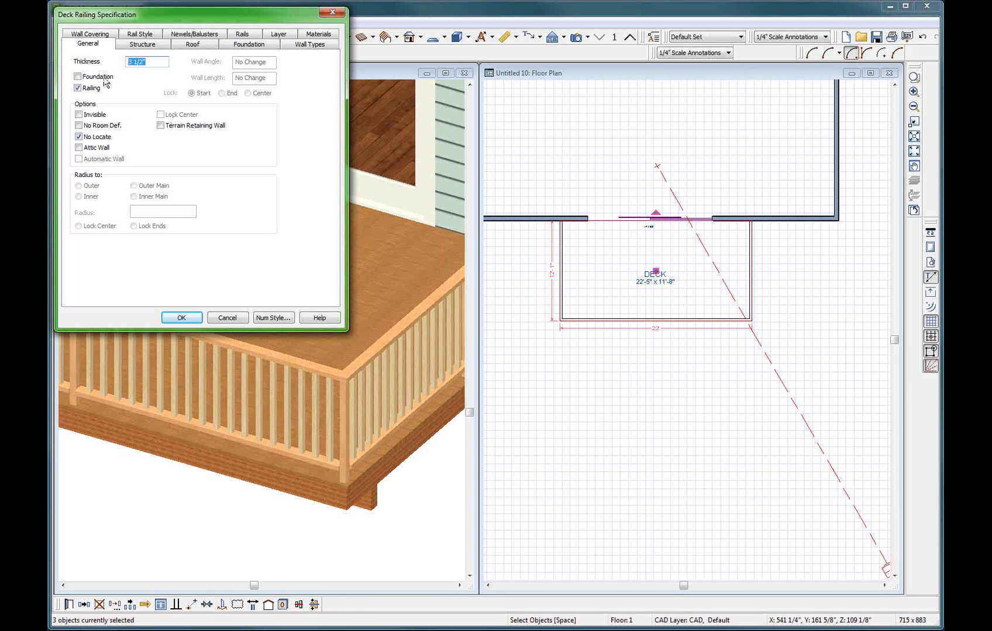
pyautogui.write('1')
pyautogui.click(182, 318)
pyautogui.scroll(5, 763, 270)
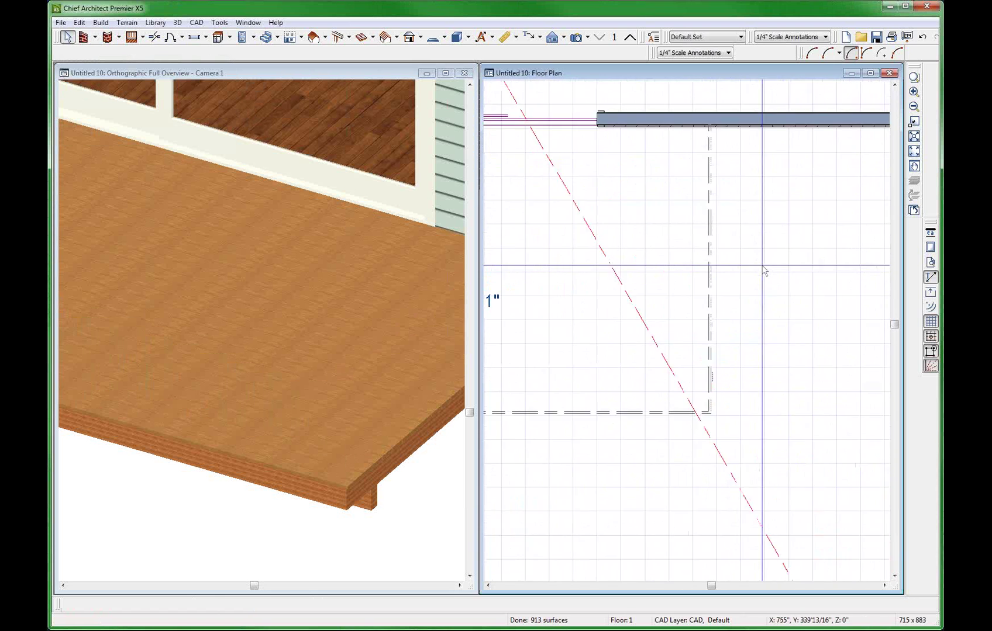
pyautogui.scroll(-4, 763, 270)
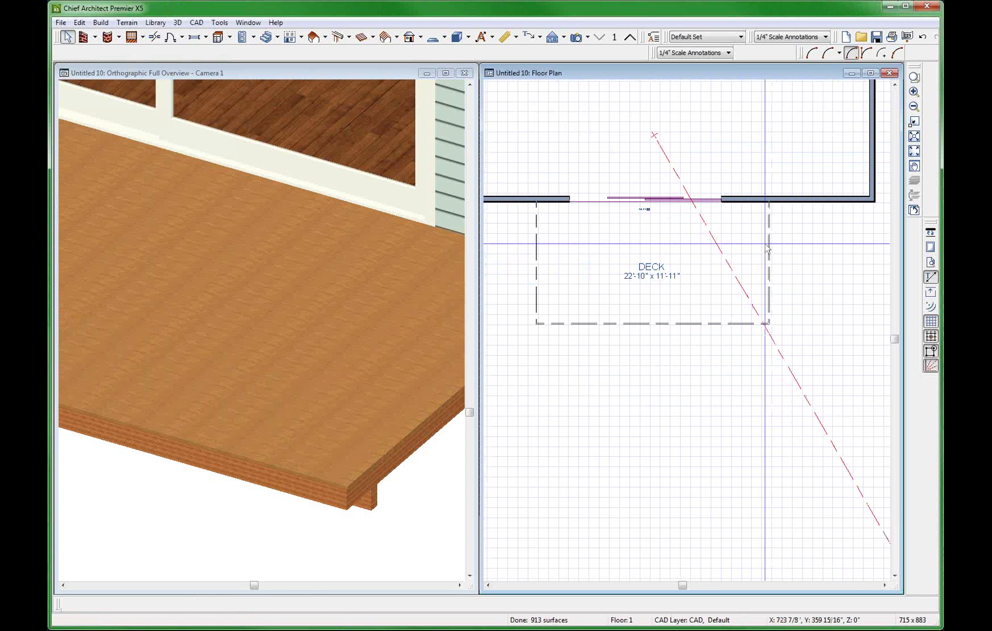
# - Select the three invisible deck railings and assign them to the "Walls, Normal" layer
pyautogui.click(768, 250)
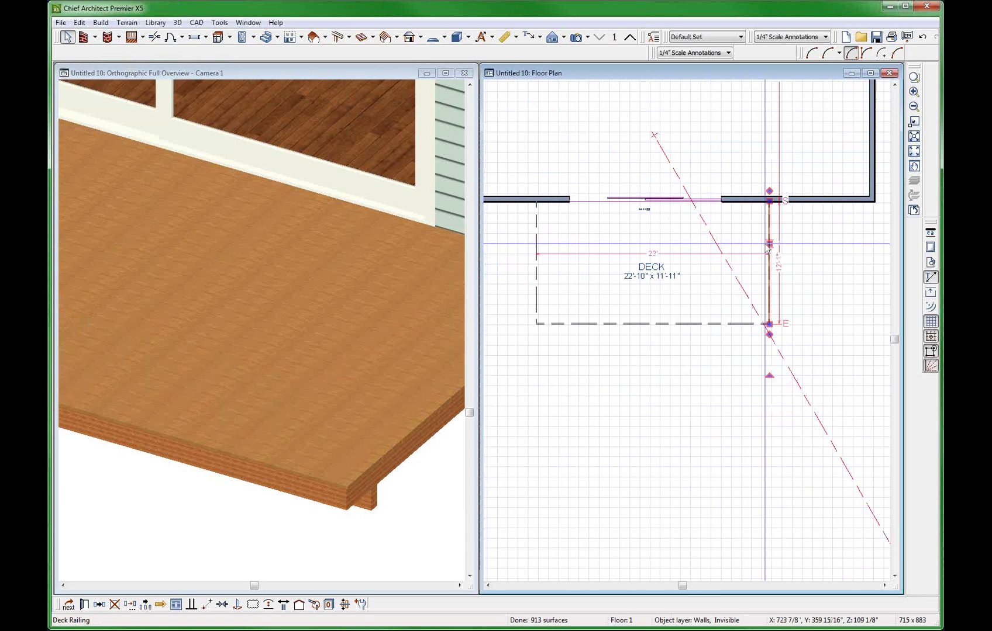
pyautogui.keyDown('shift'); pyautogui.click(659, 328); pyautogui.keyUp('shift')
pyautogui.keyDown('shift'); pyautogui.click(536, 259); pyautogui.keyUp('shift')
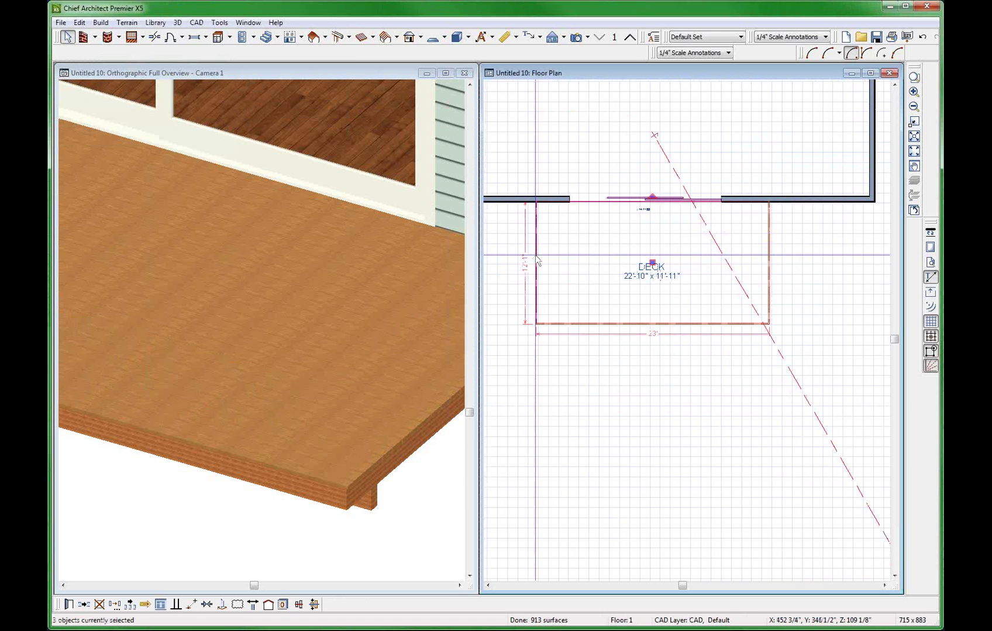
pyautogui.hotkey('ctrl', 'e')
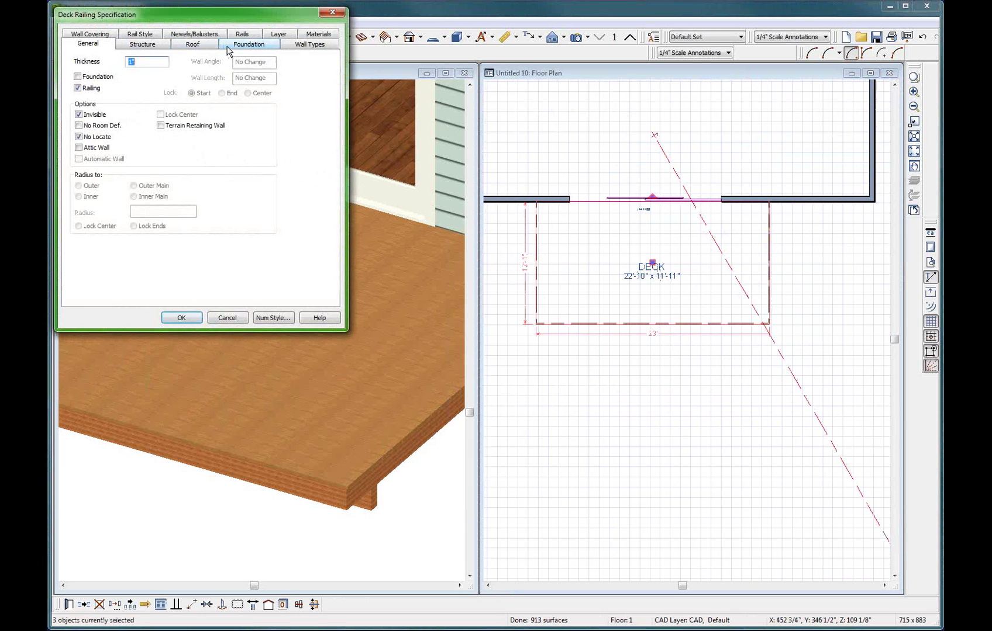
pyautogui.click(282, 36)
pyautogui.click(183, 75)
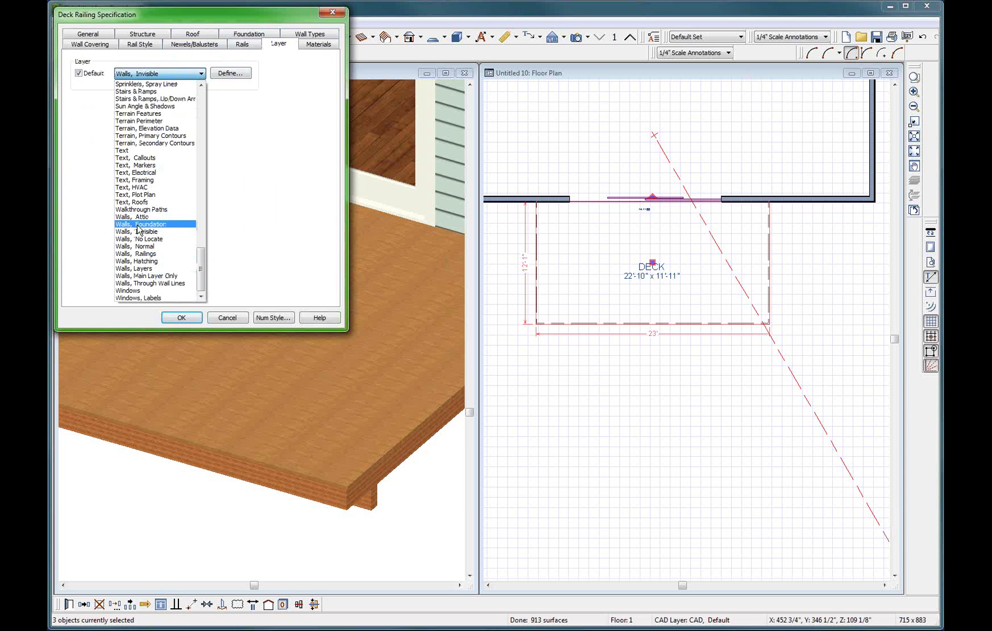
pyautogui.click(153, 248)
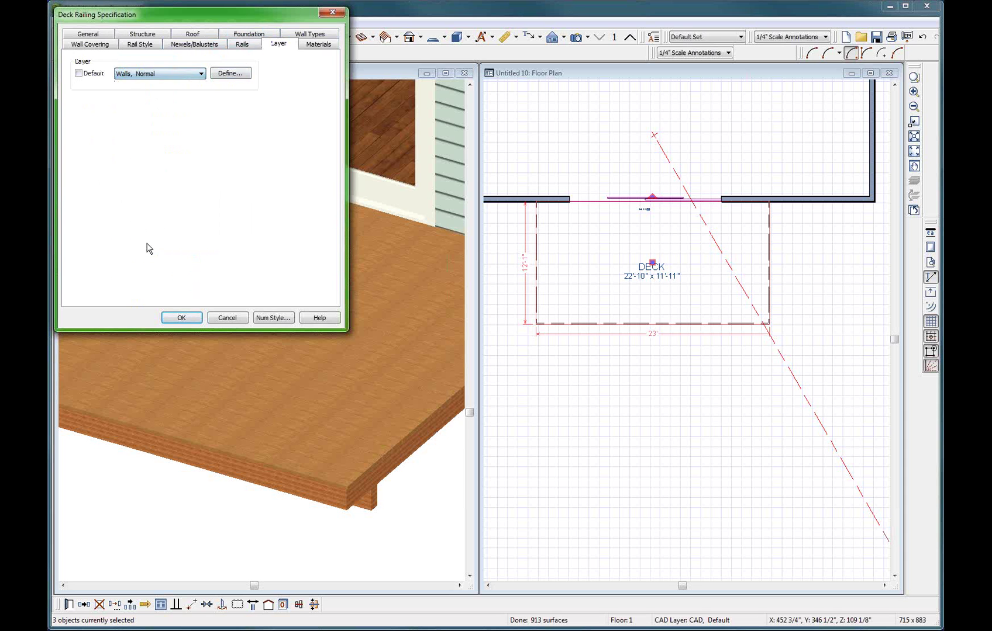
# - Duplicate the "Walls, Normal" layer as "Walls, Normal DECK" and apply the copy to the three deck railings
pyautogui.click(231, 73)
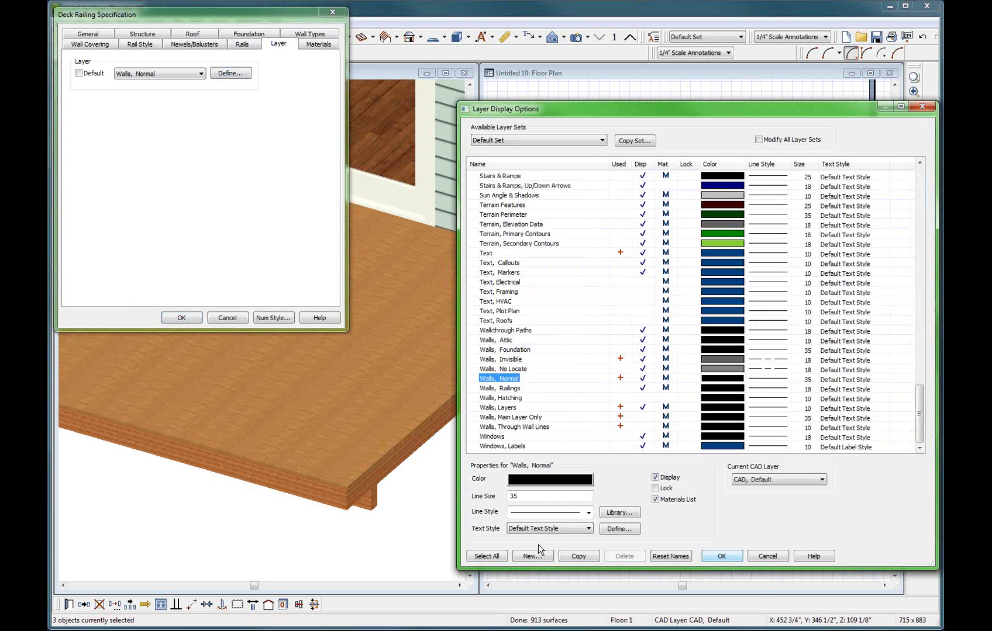
pyautogui.click(577, 555)
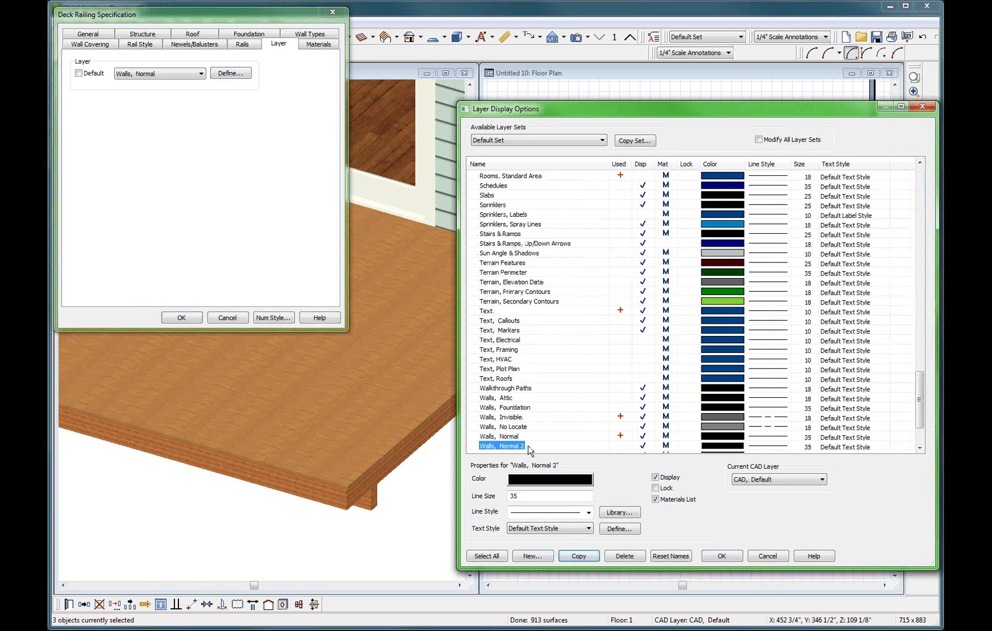
pyautogui.click(529, 446)
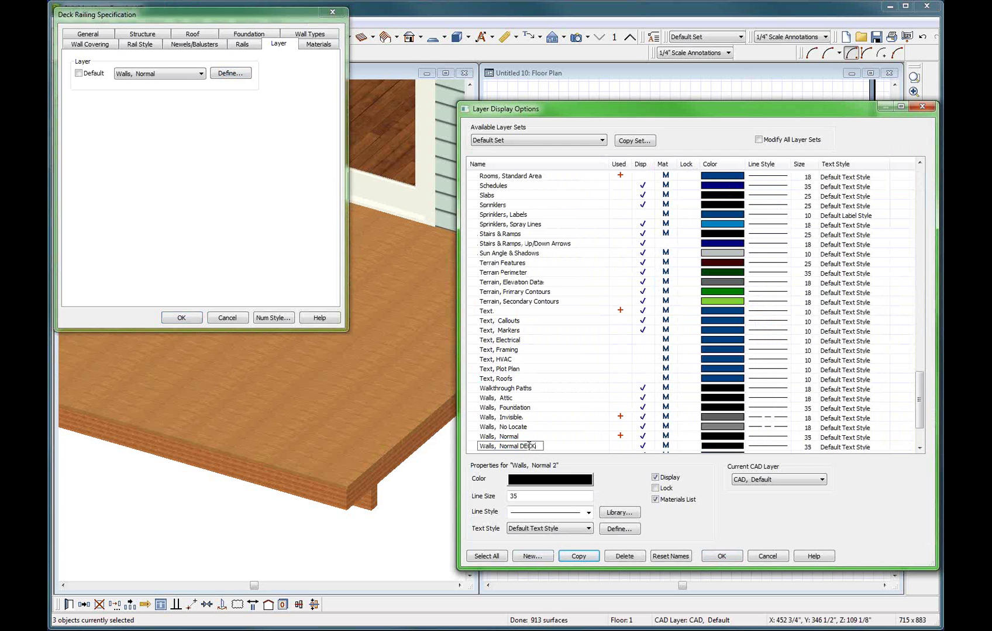
pyautogui.press('Return')
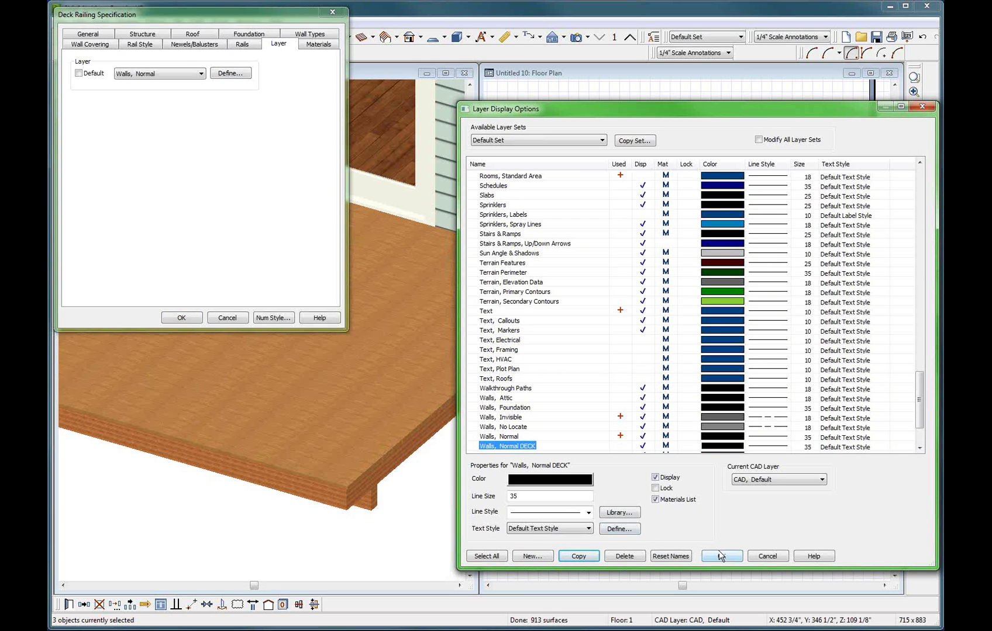
pyautogui.click(720, 556)
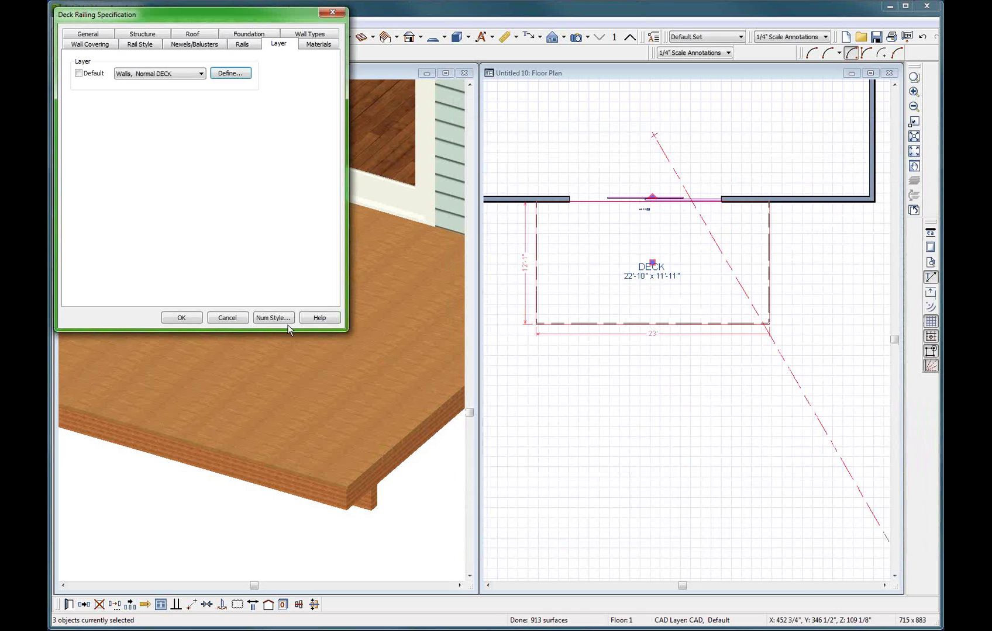
pyautogui.click(181, 319)
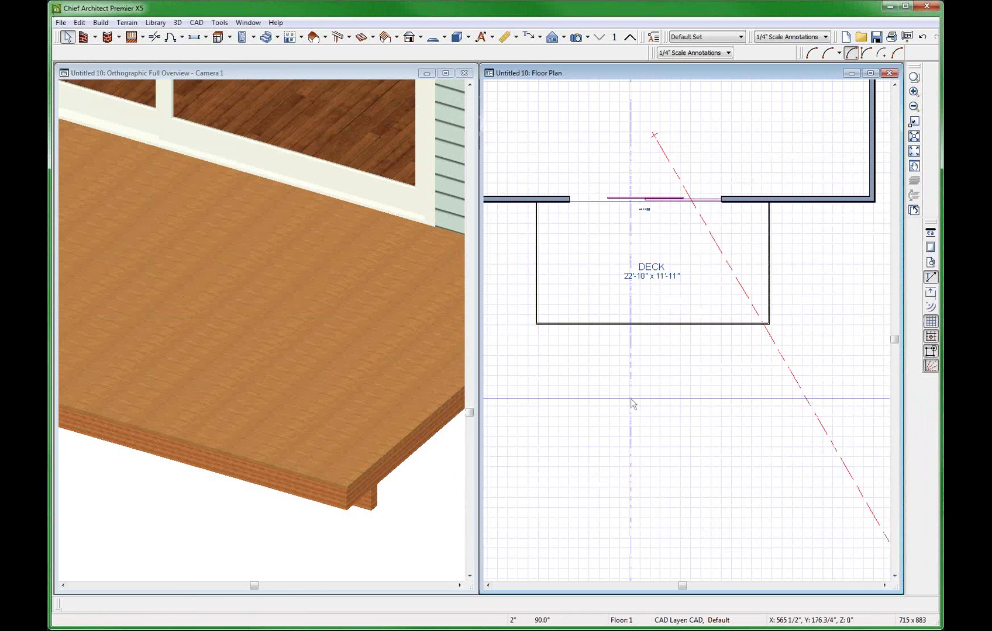
# - Turn on the display of line weights in the floor plan
pyautogui.scroll(1, 855, 274)
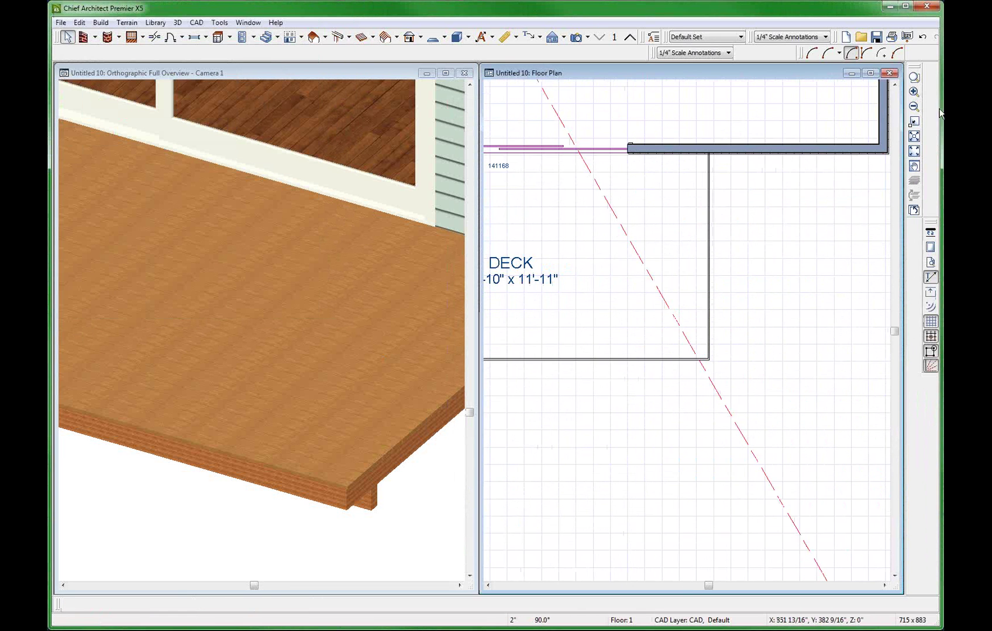
pyautogui.click(930, 230)
pyautogui.scroll(1, 651, 368)
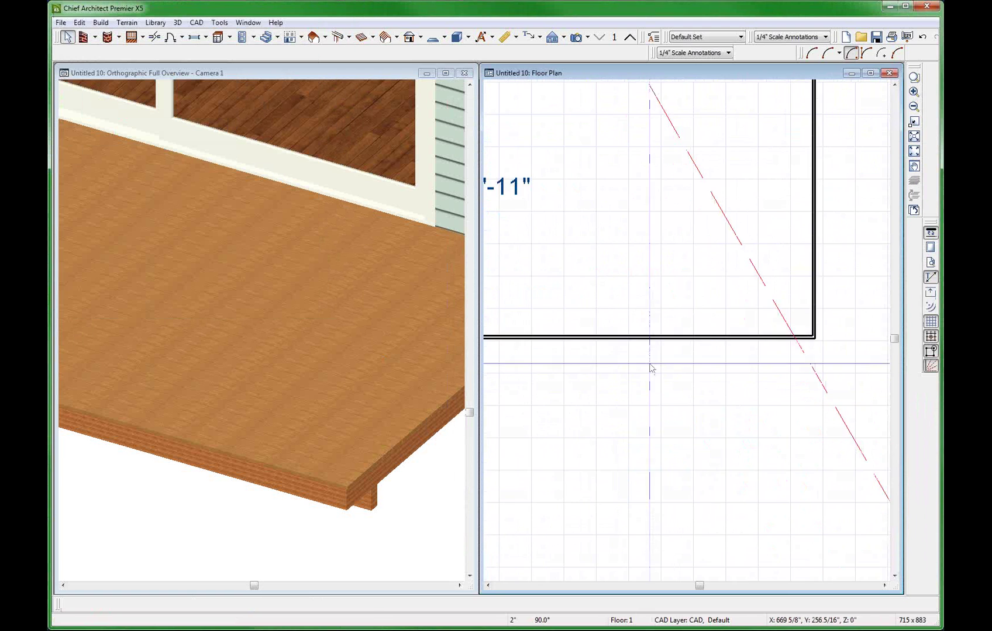
# - Reduce the thickness of all three deck railings to 1/16"
pyautogui.click(727, 337)
pyautogui.scroll(-1, 791, 376)
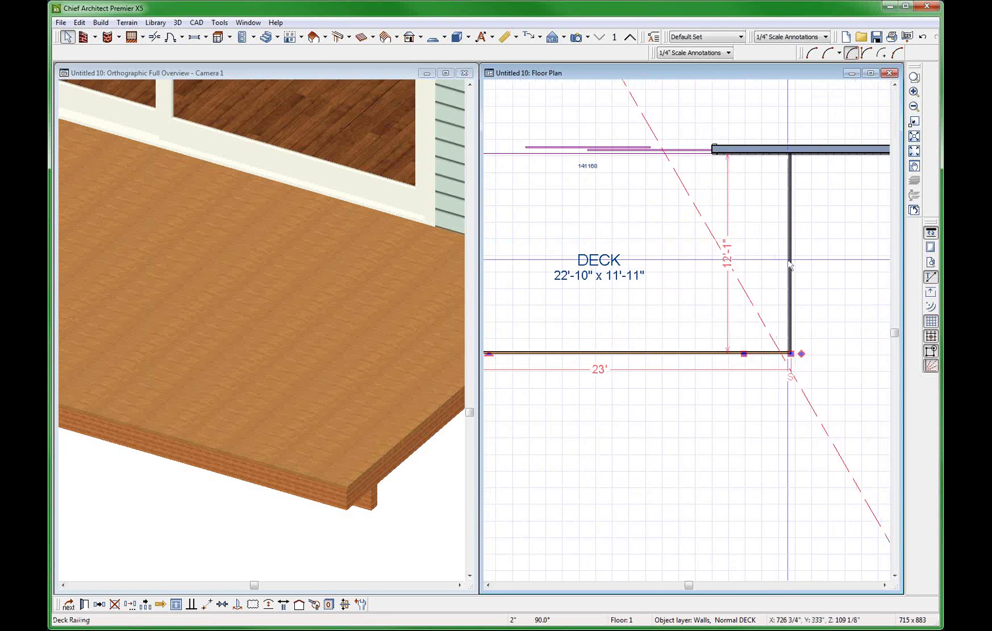
pyautogui.keyDown('shift'); pyautogui.click(597, 150); pyautogui.keyUp('shift')
pyautogui.scroll(-2, 620, 170)
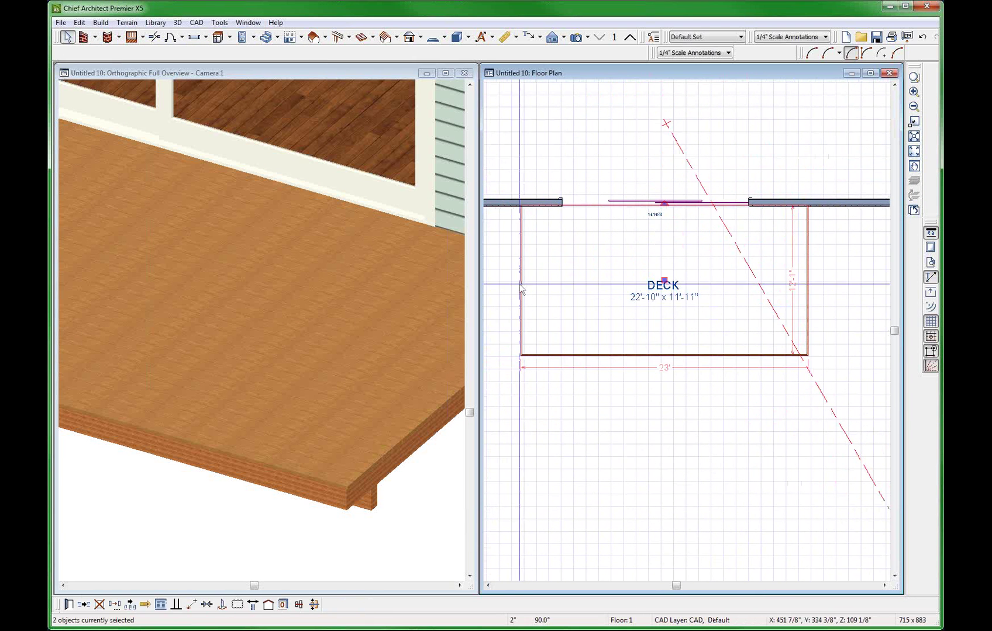
pyautogui.keyDown('shift'); pyautogui.click(522, 291); pyautogui.keyUp('shift')
pyautogui.hotkey('ctrl', 'e')
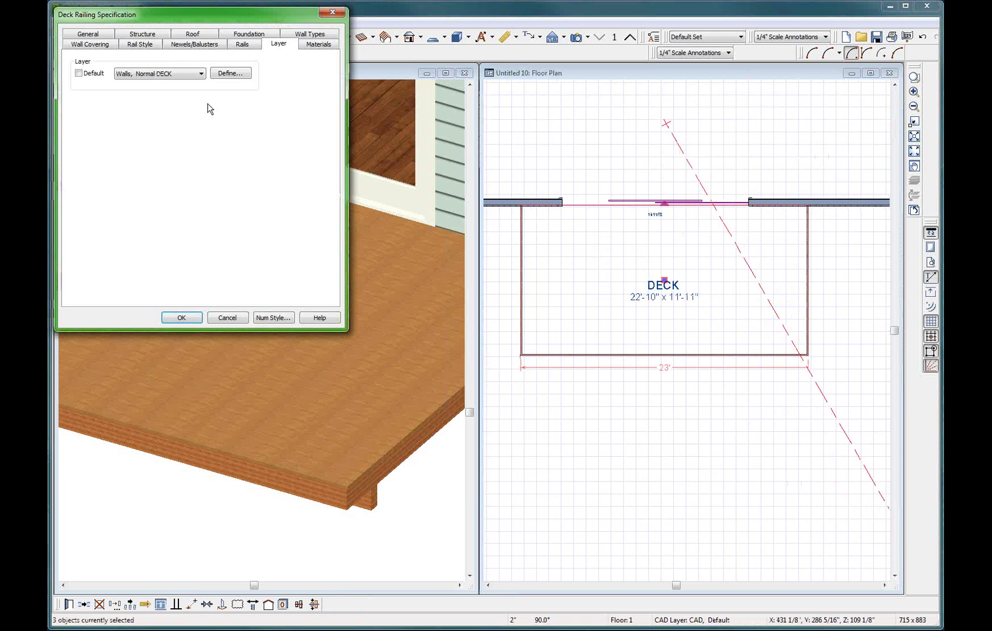
pyautogui.click(96, 34)
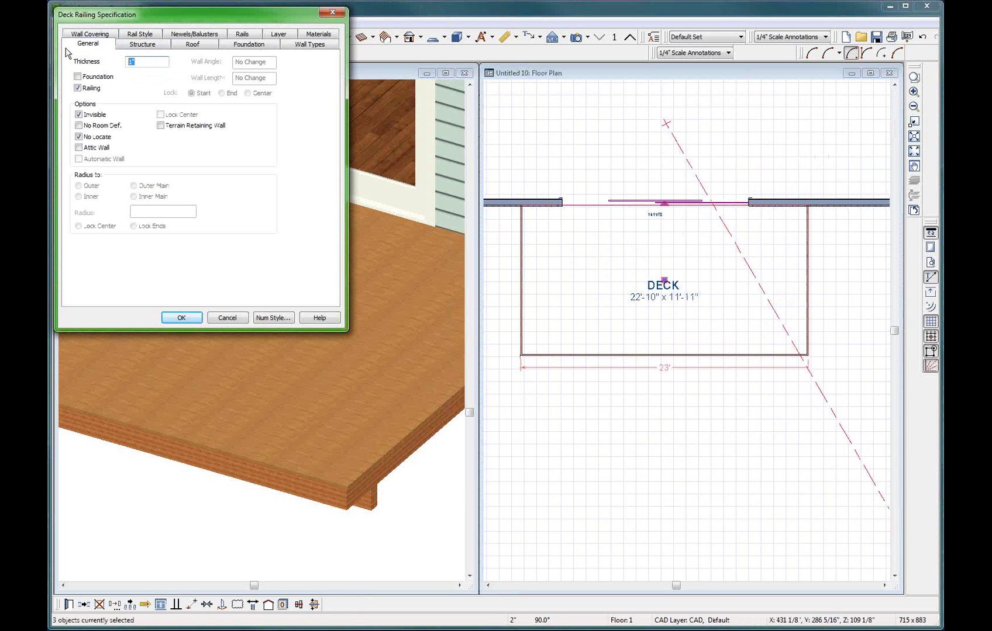
pyautogui.write('16')
pyautogui.press('Return')
pyautogui.click(709, 374)
pyautogui.scroll(5, 708, 374)
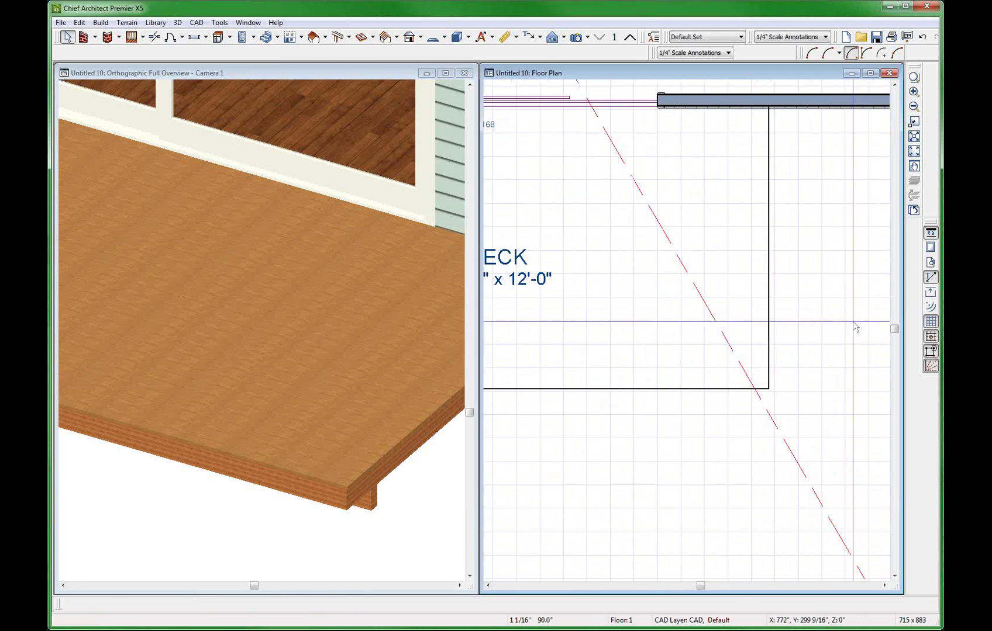
pyautogui.scroll(-4, 714, 454)
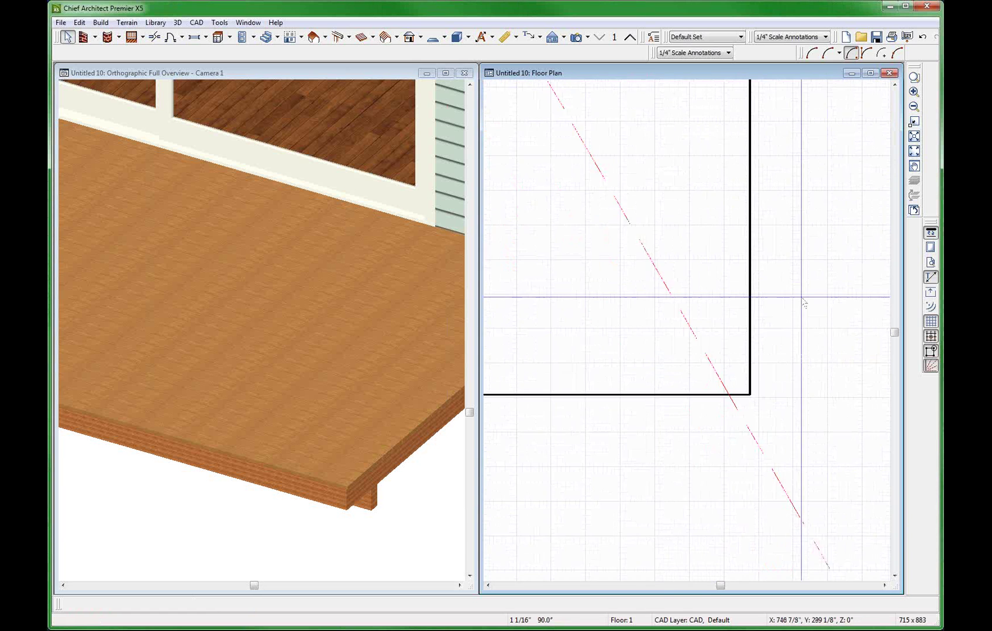
pyautogui.scroll(-2, 804, 302)
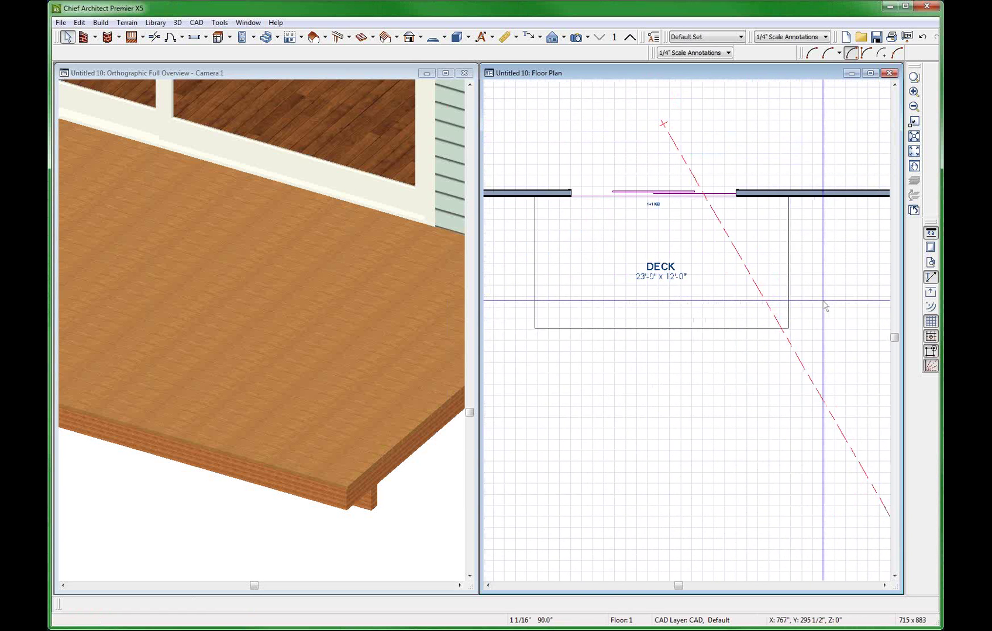
# - Try to draw a spline outline from the house wall around the deck, and undo it
pyautogui.press('w')
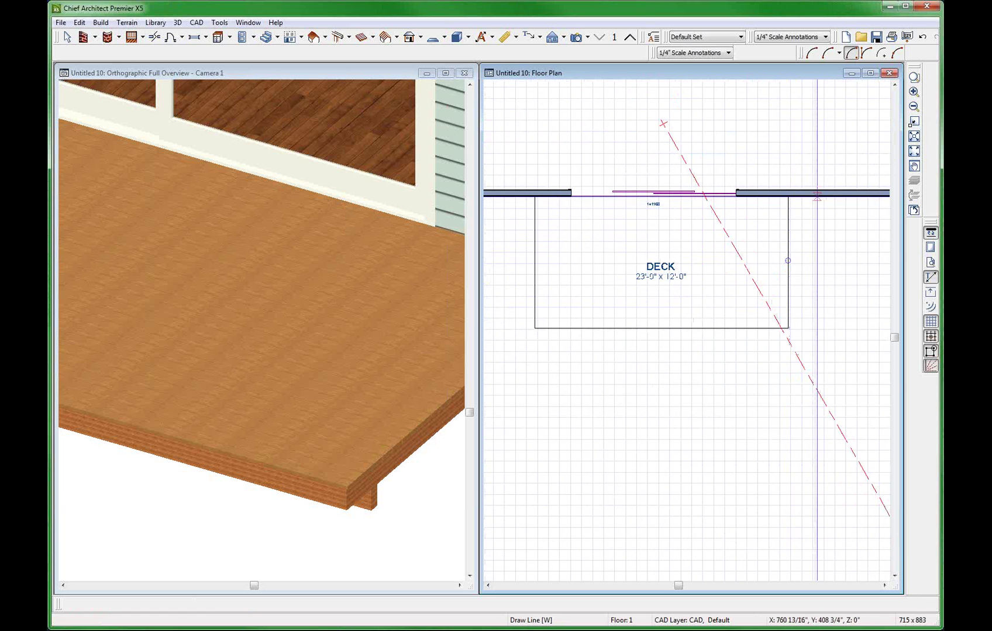
pyautogui.moveTo(817, 196)
pyautogui.mouseDown()
pyautogui.moveTo(817, 342)
pyautogui.moveTo(506, 347)
pyautogui.moveTo(495, 196)
pyautogui.moveTo(506, 197)
pyautogui.mouseUp()
pyautogui.press('space')
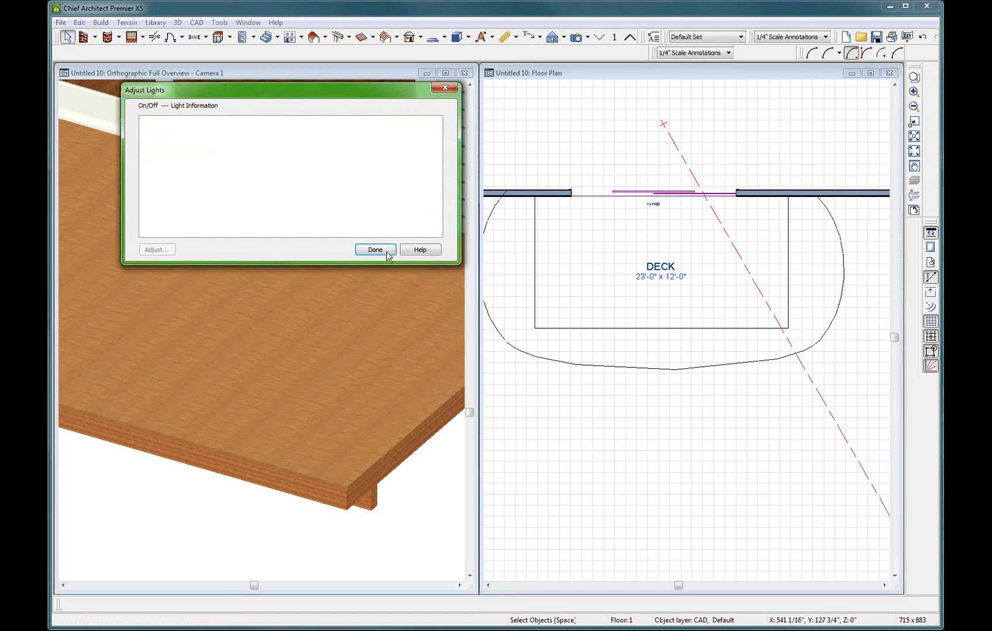
pyautogui.click(377, 248)
pyautogui.click(588, 362)
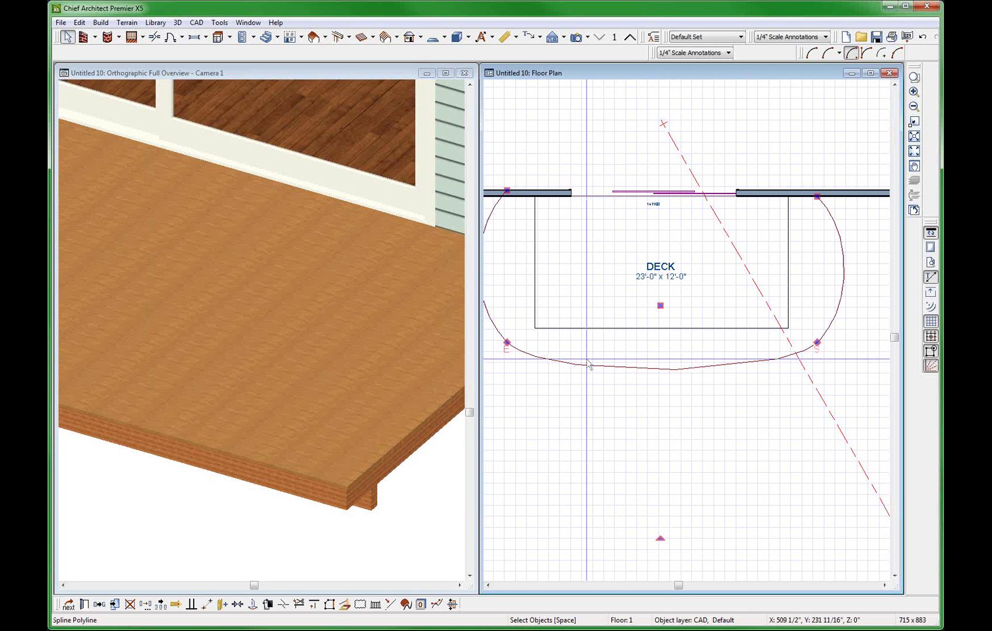
pyautogui.hotkey('ctrl', 'z')
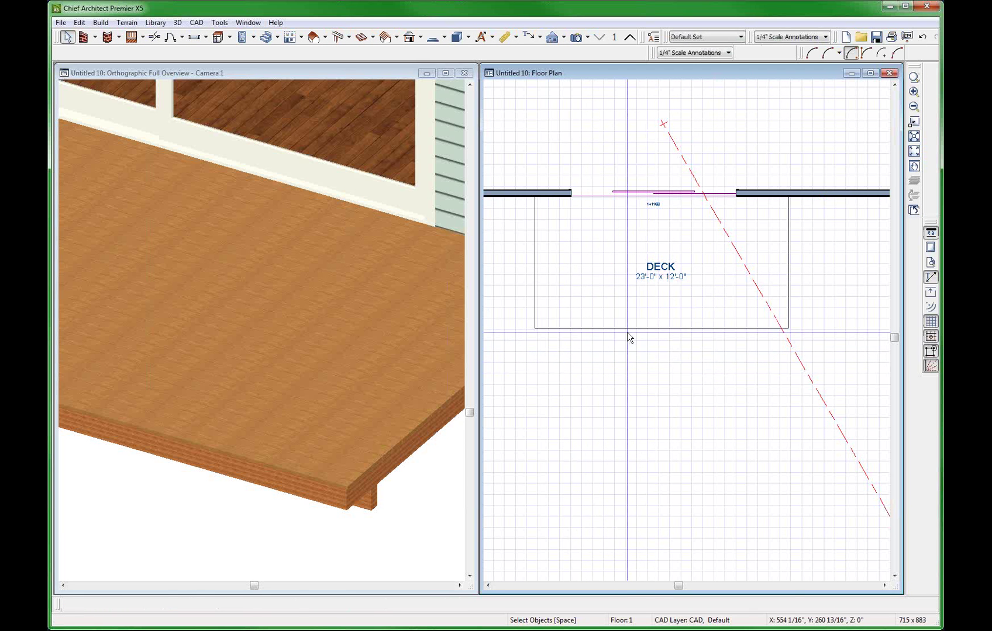
pyautogui.rightClick(628, 332)
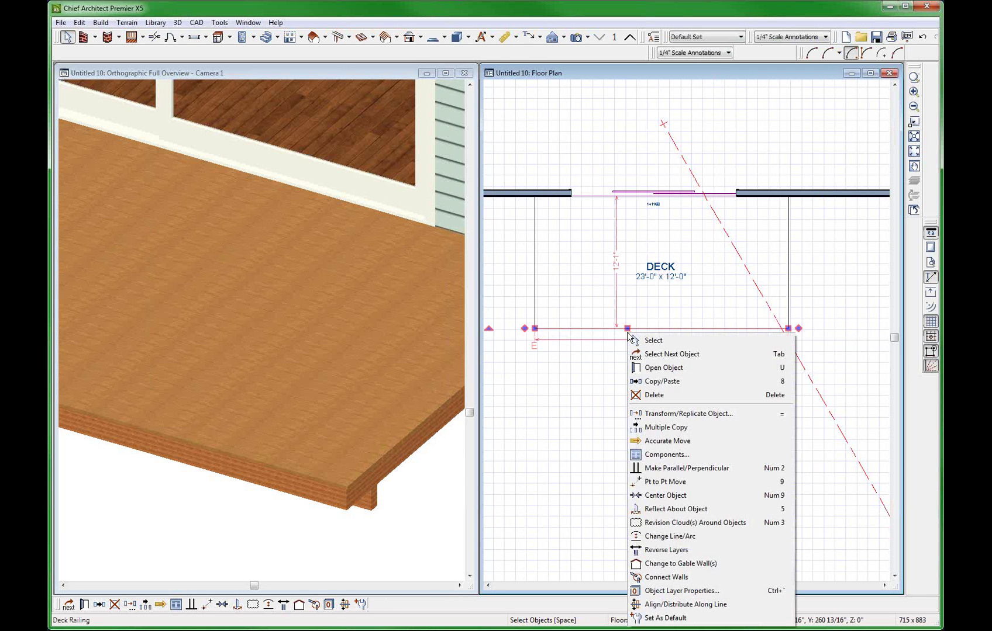
pyautogui.click(596, 329)
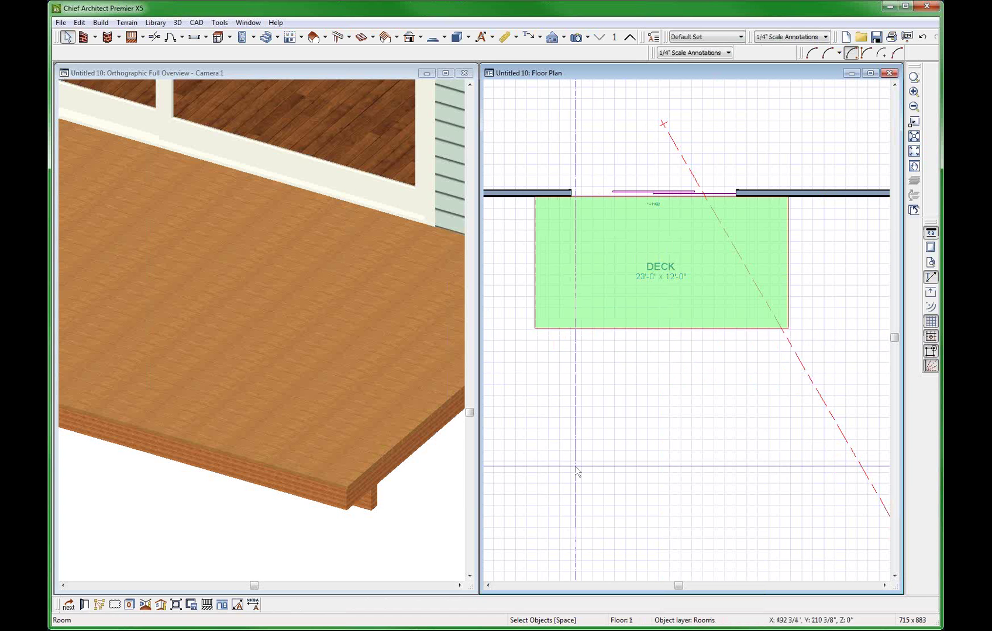
pyautogui.click(591, 380)
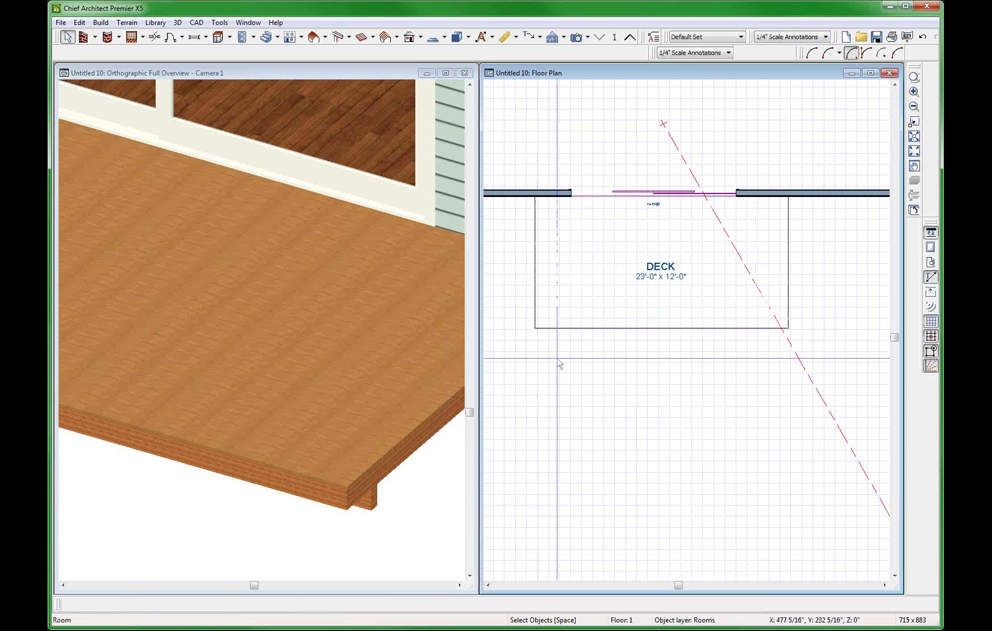
pyautogui.click(622, 328)
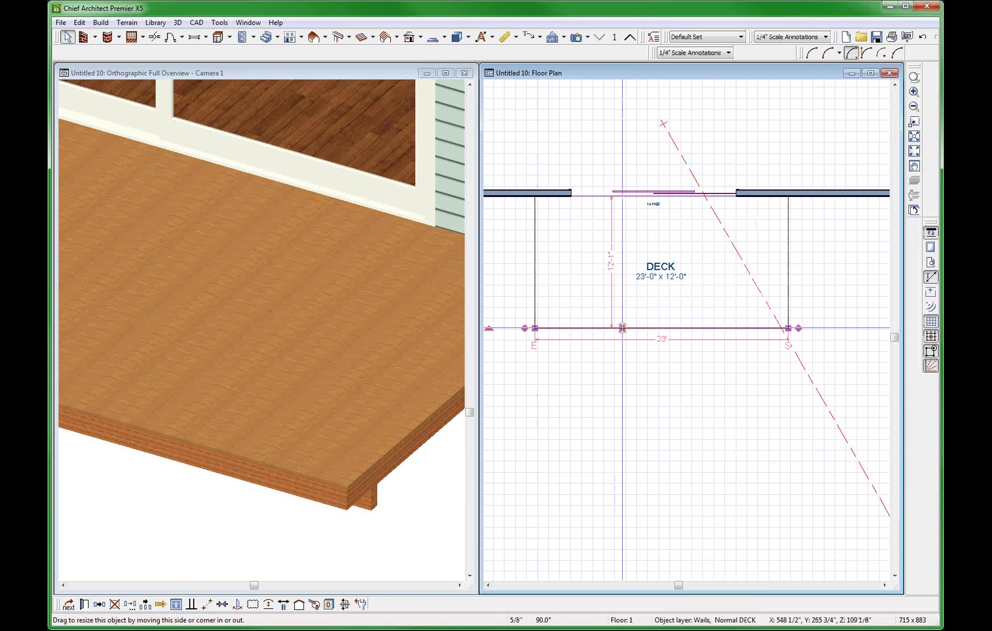
pyautogui.click(633, 367)
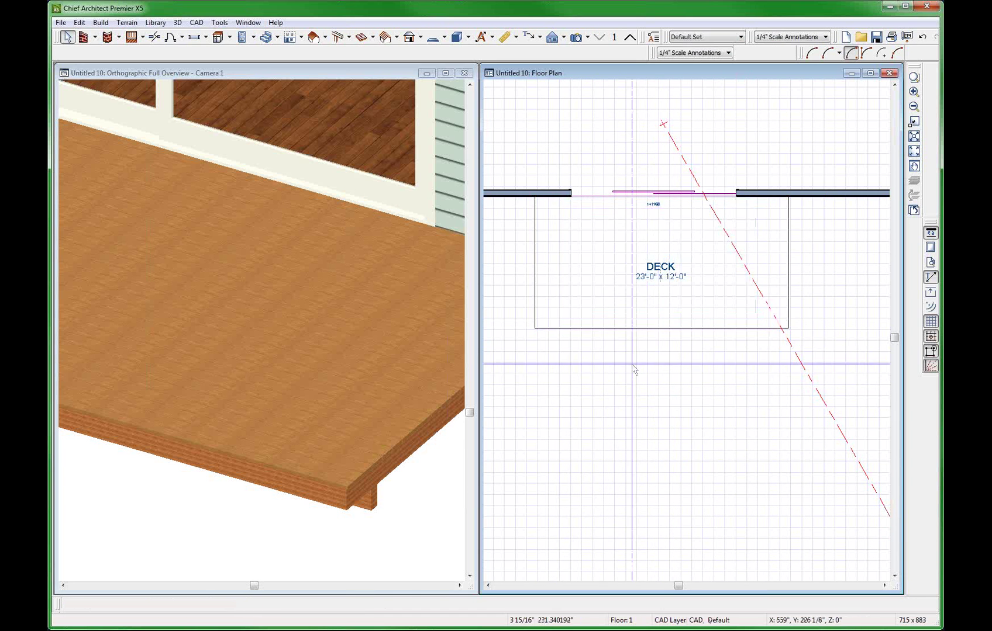
# - Draw an open three-sided polyline around the outside of the deck, about 29'-4" wide and reaching the house wall
pyautogui.press('space')
pyautogui.moveTo(835, 244)
pyautogui.mouseDown()
pyautogui.moveTo(852, 374)
pyautogui.moveTo(833, 384)
pyautogui.moveTo(503, 385)
pyautogui.moveTo(511, 197)
pyautogui.mouseUp()
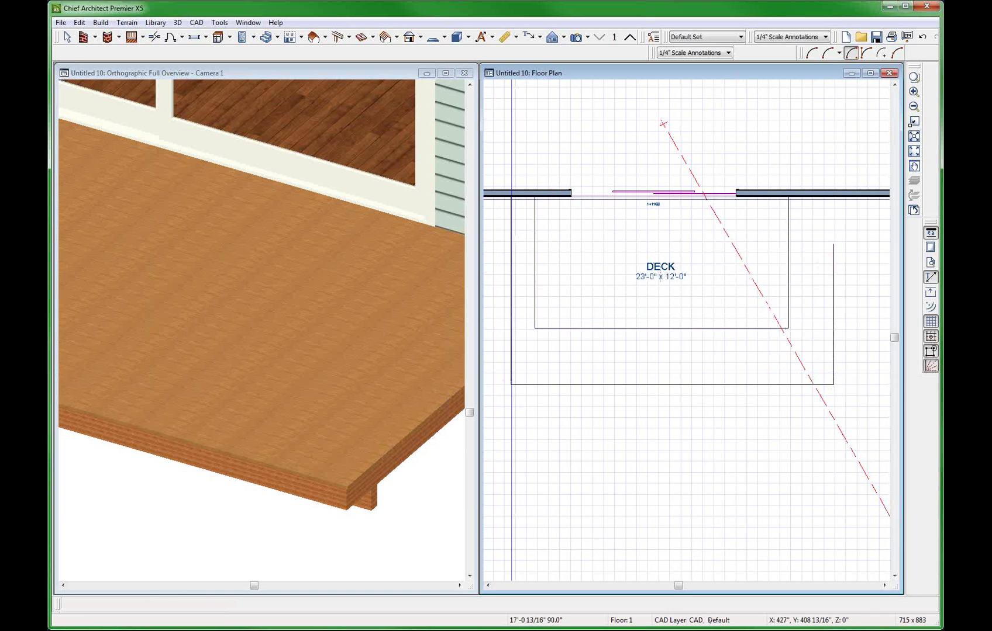
pyautogui.press('space')
# - Review the structure settings in the deck's room specification and close it without changes
pyautogui.click(593, 241)
pyautogui.doubleClick(594, 241)
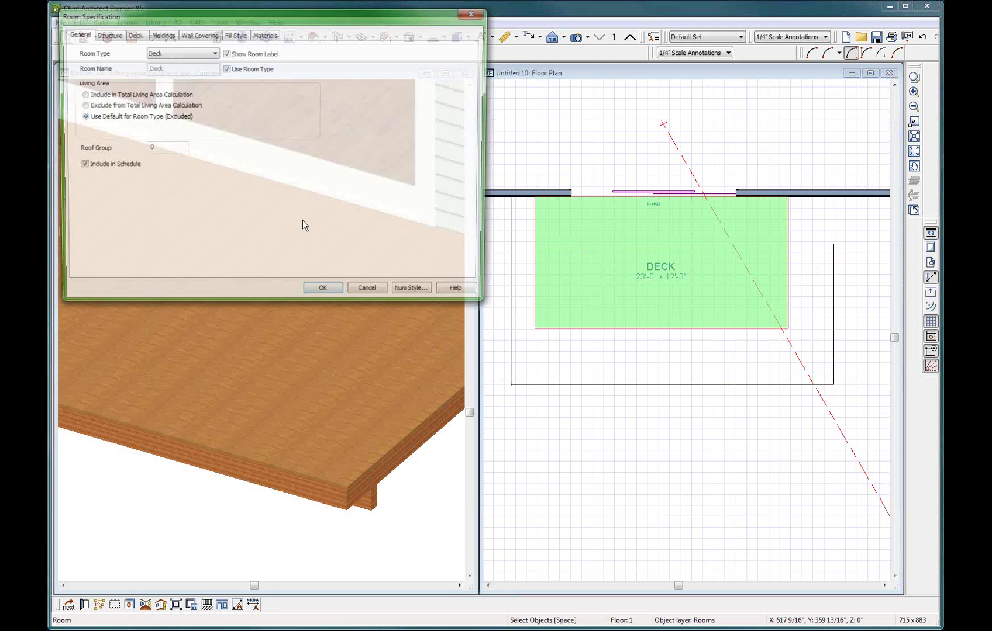
pyautogui.click(106, 35)
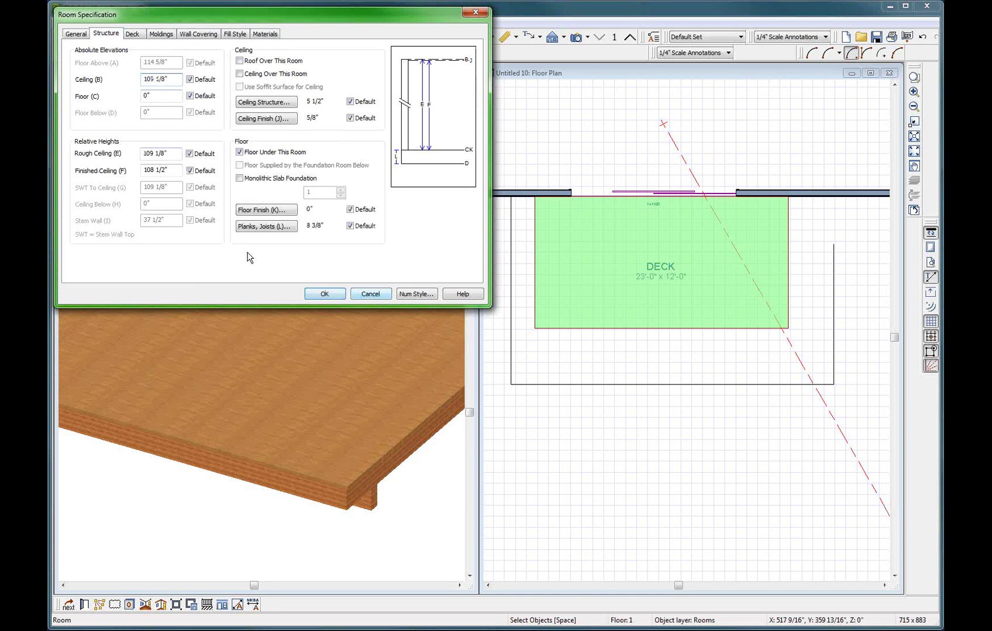
pyautogui.click(324, 294)
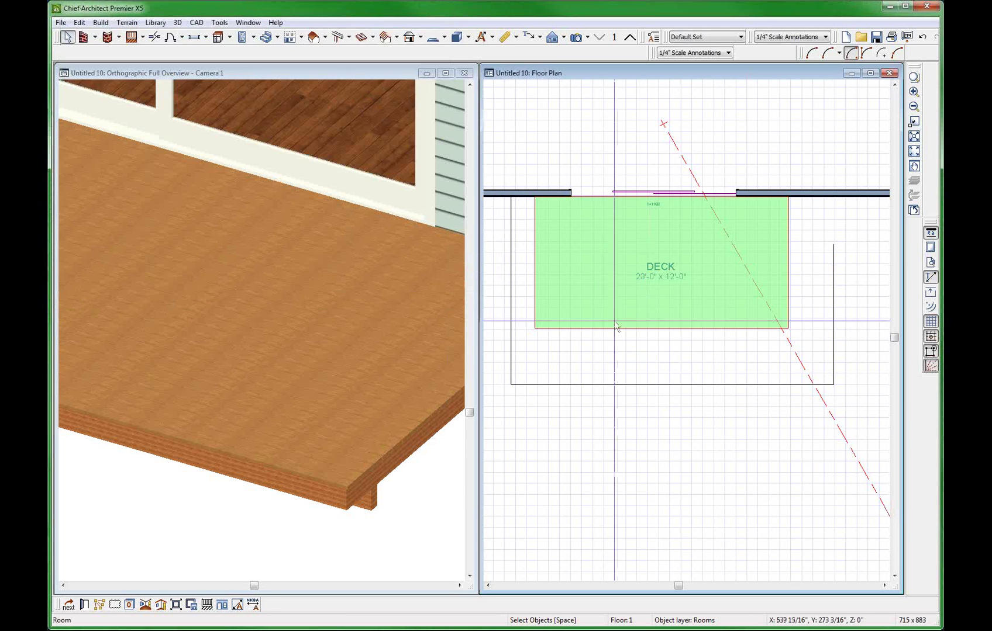
# - Extend the short side of the polyline to the house wall and convert the polyline to a molding polyline
pyautogui.click(834, 258)
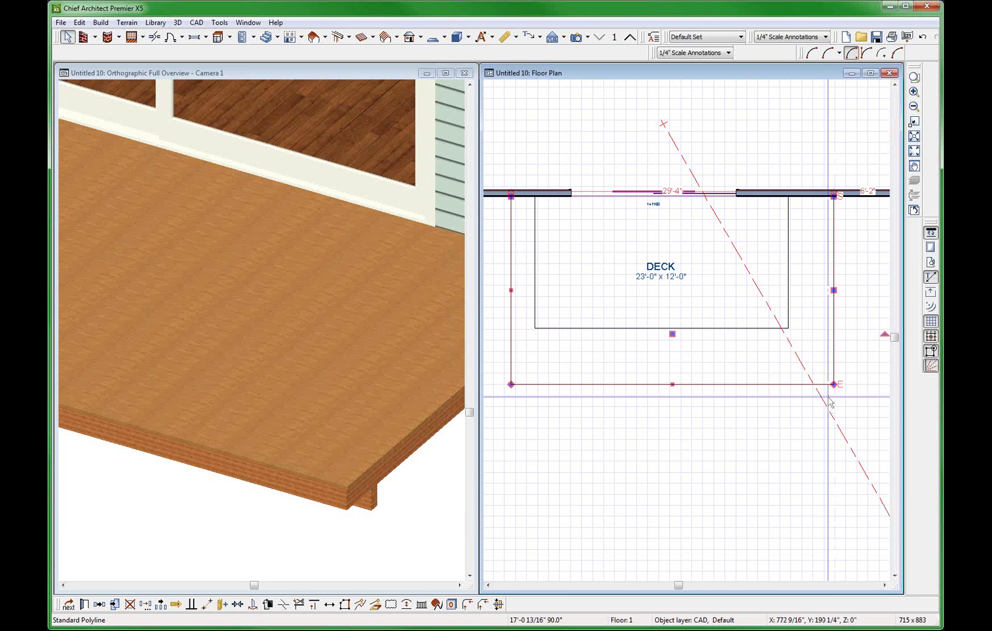
pyautogui.click(375, 605)
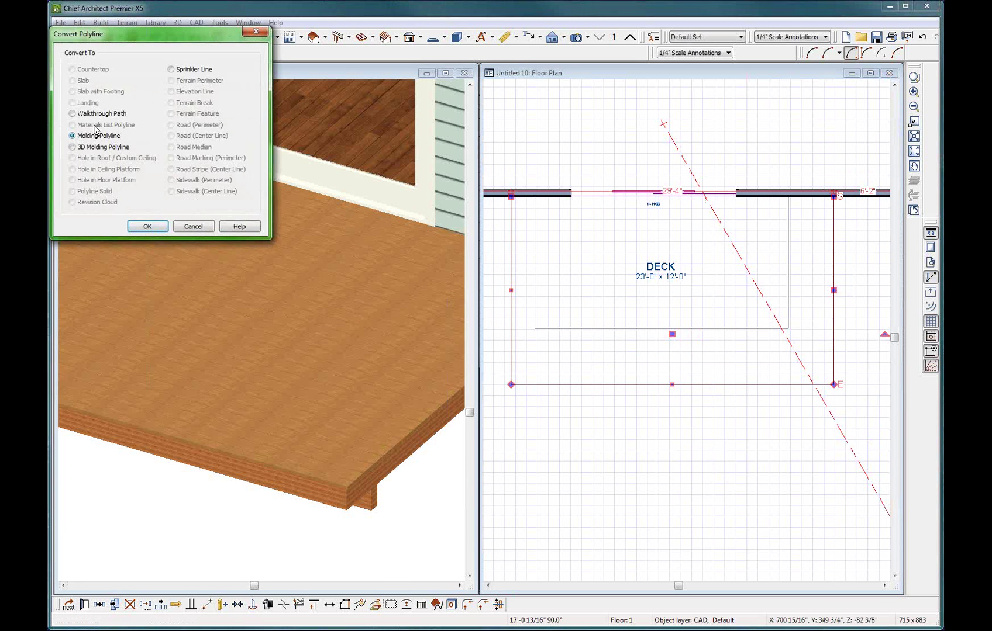
pyautogui.press('Return')
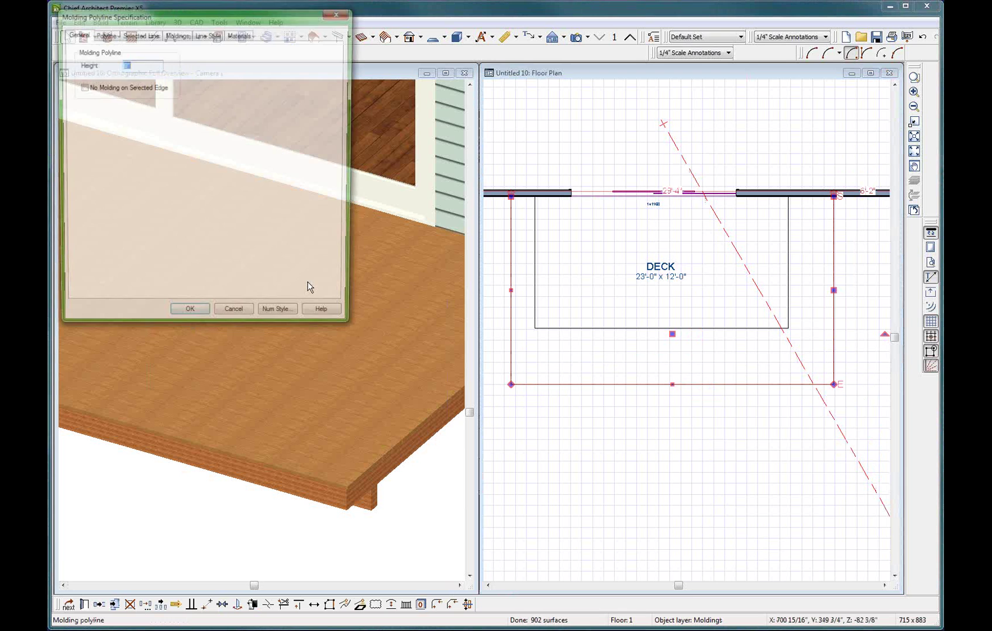
# - Add MOLDING1 from the -My Molding library folder to the molding polyline
pyautogui.click(170, 33)
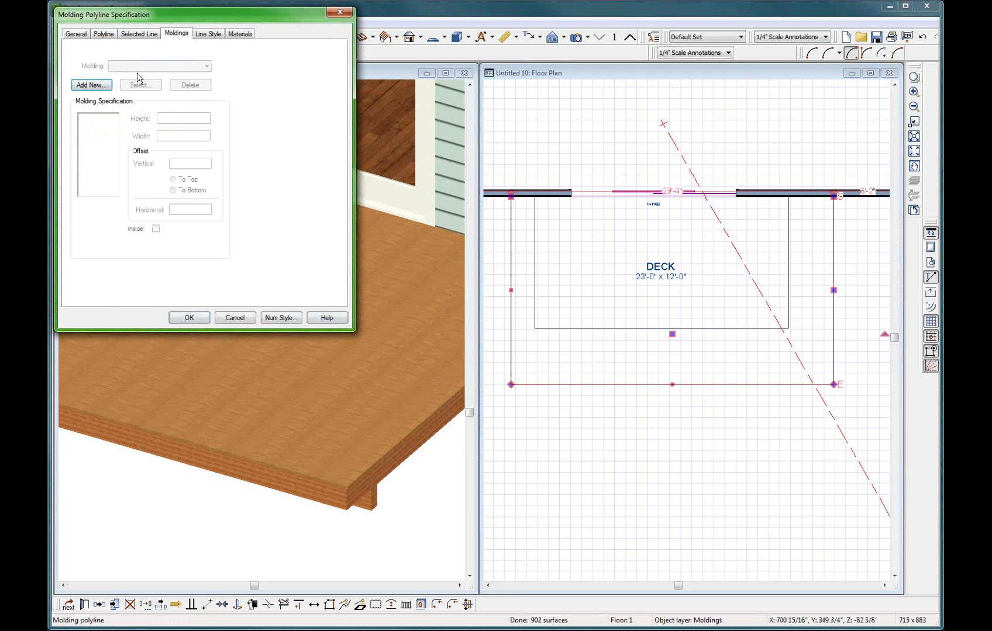
pyautogui.click(85, 85)
pyautogui.click(83, 154)
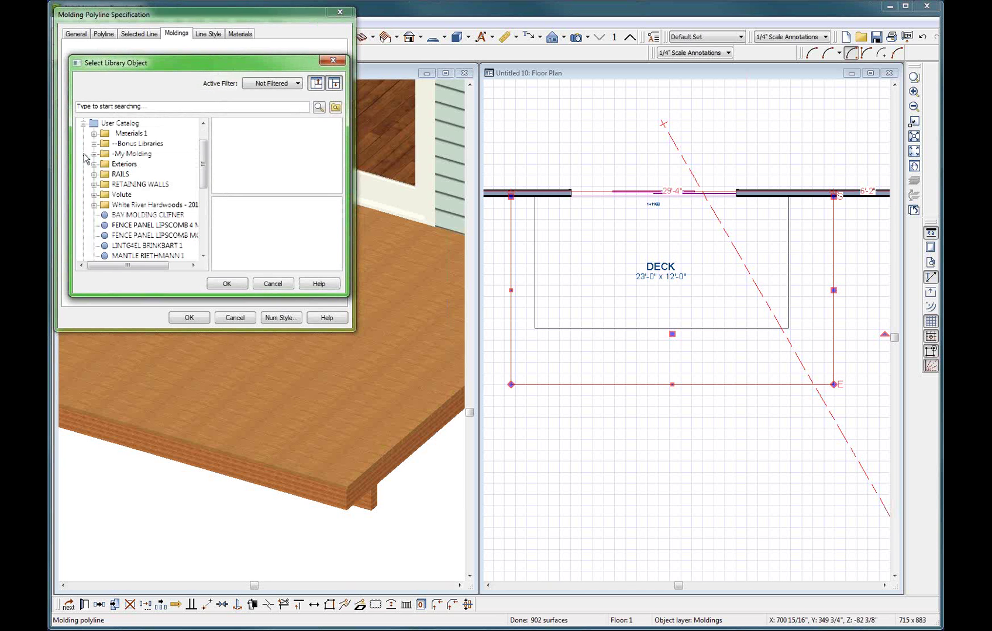
pyautogui.click(94, 154)
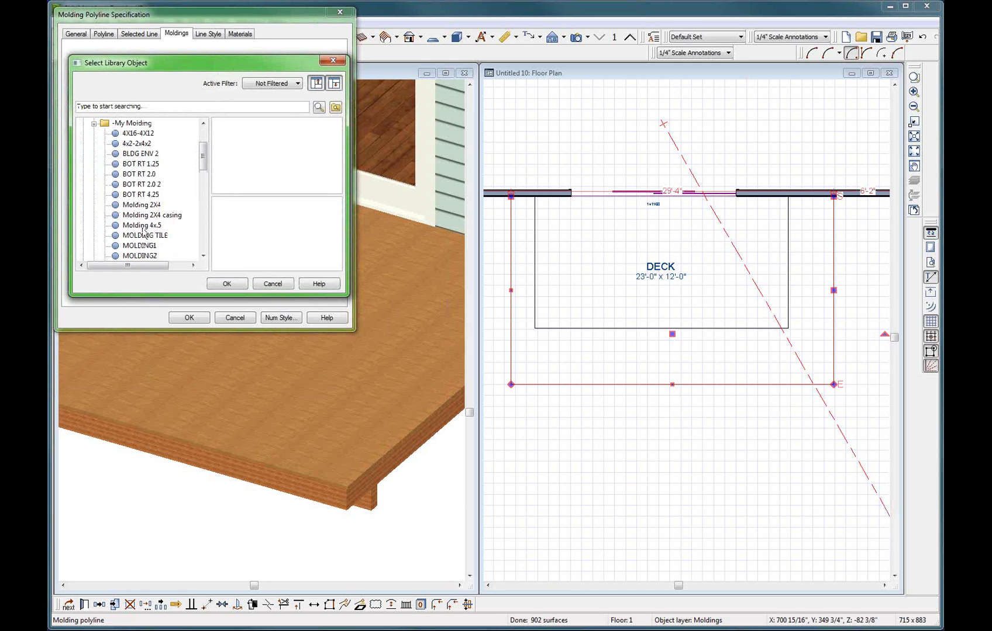
pyautogui.click(140, 245)
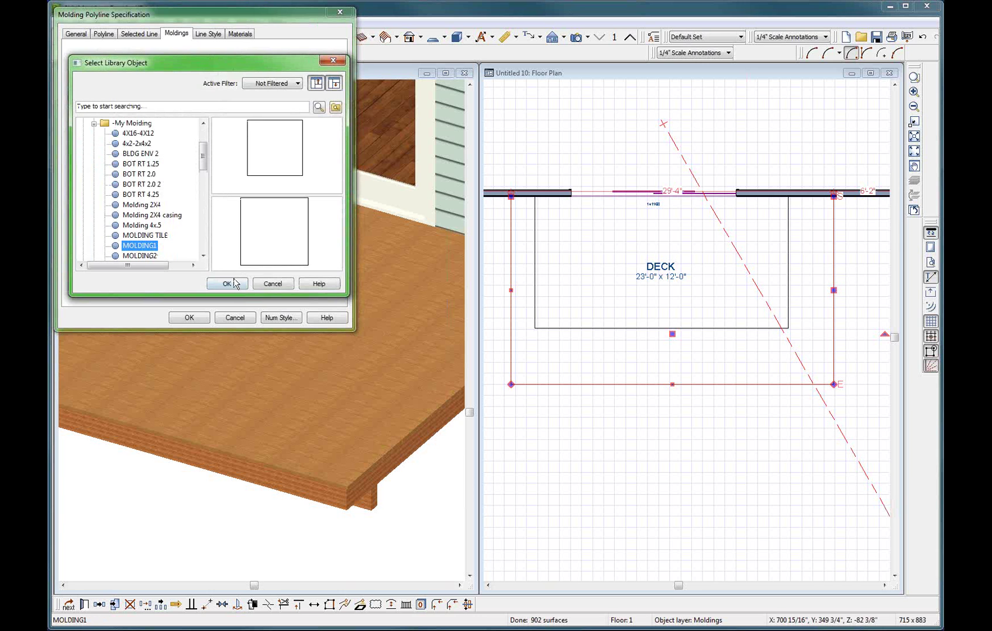
pyautogui.click(227, 284)
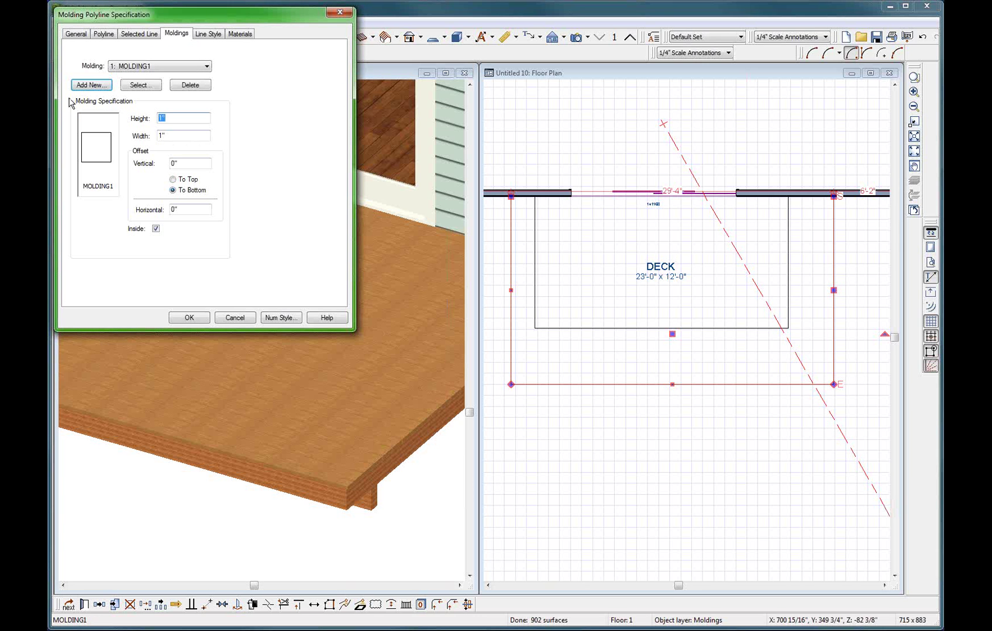
# - Set MOLDING1 to 1 1/2" high and 3 1/2" wide with a vertical offset of 42" to top, and apply the specification
pyautogui.click(164, 117)
pyautogui.write('1 1/2')
pyautogui.press('Tab')
pyautogui.write('3.5')
pyautogui.click(194, 183)
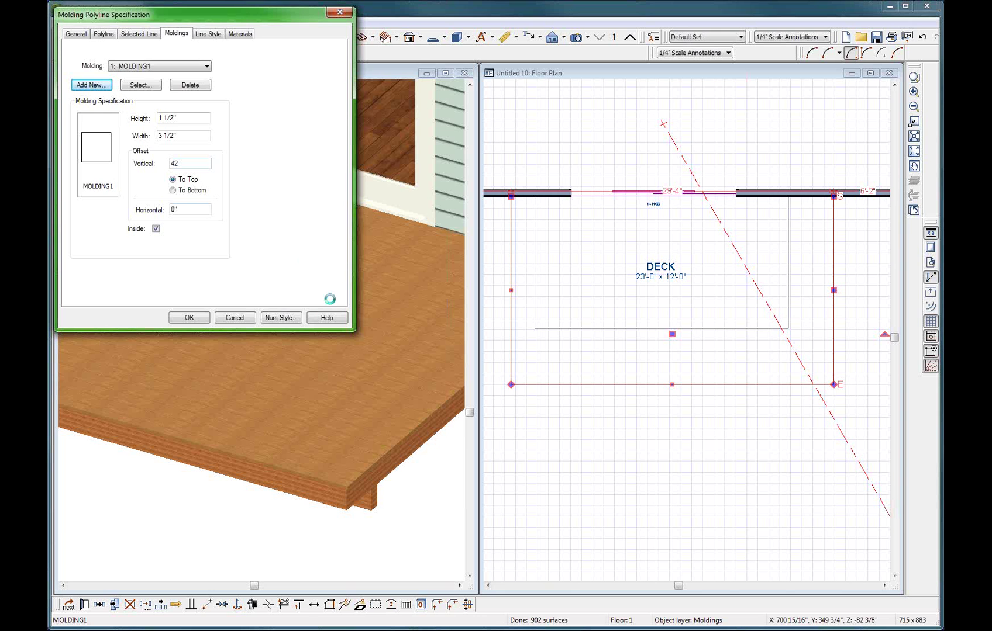
pyautogui.press('Return')
pyautogui.click(272, 285)
pyautogui.click(189, 317)
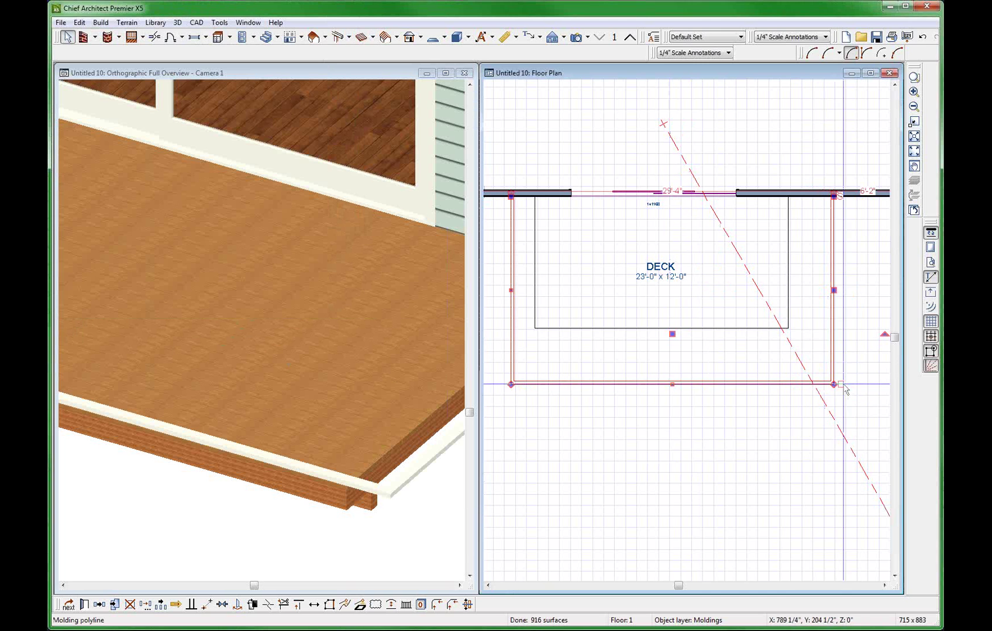
# - Resize the molding polyline so its three sides align with the deck's outer edges, and check it in the 3D view
pyautogui.moveTo(833, 385); pyautogui.dragTo(787, 329)
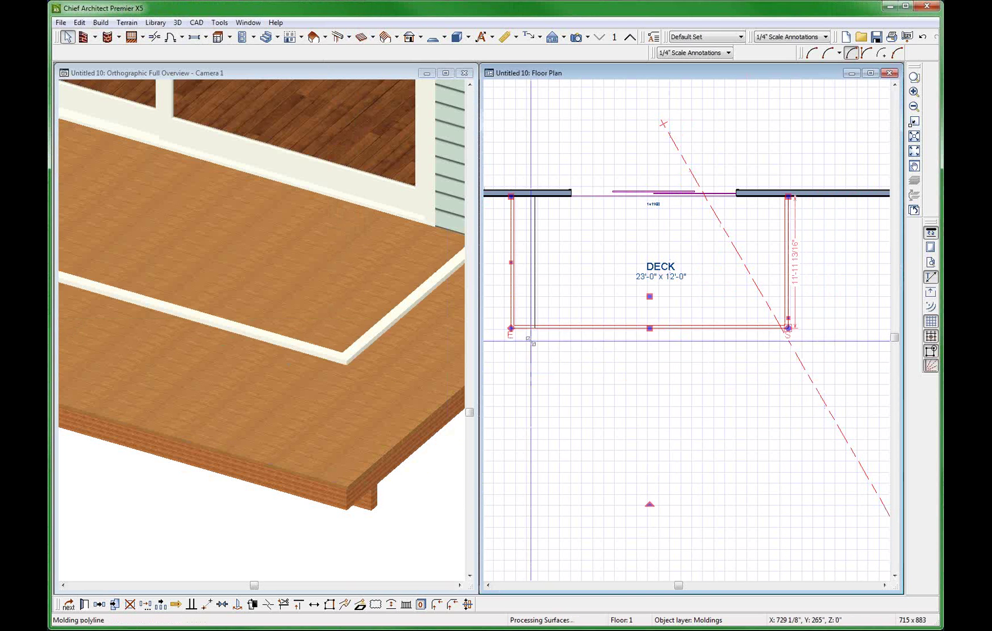
pyautogui.moveTo(509, 329)
pyautogui.mouseDown()
pyautogui.moveTo(536, 328)
pyautogui.moveTo(513, 328)
pyautogui.mouseUp()
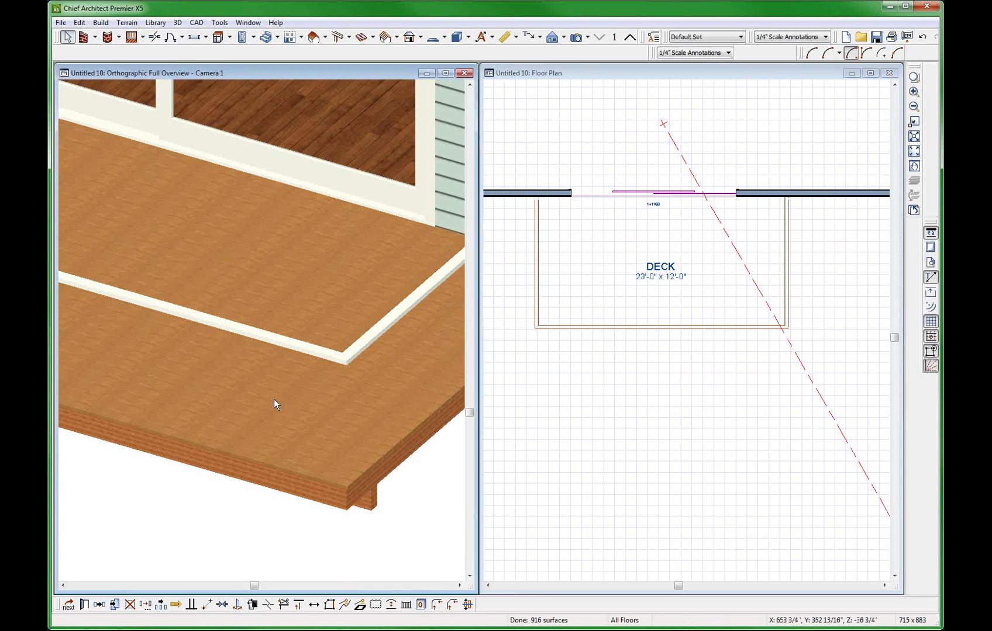
pyautogui.click(288, 349)
pyautogui.moveTo(289, 348); pyautogui.dragTo(261, 405)
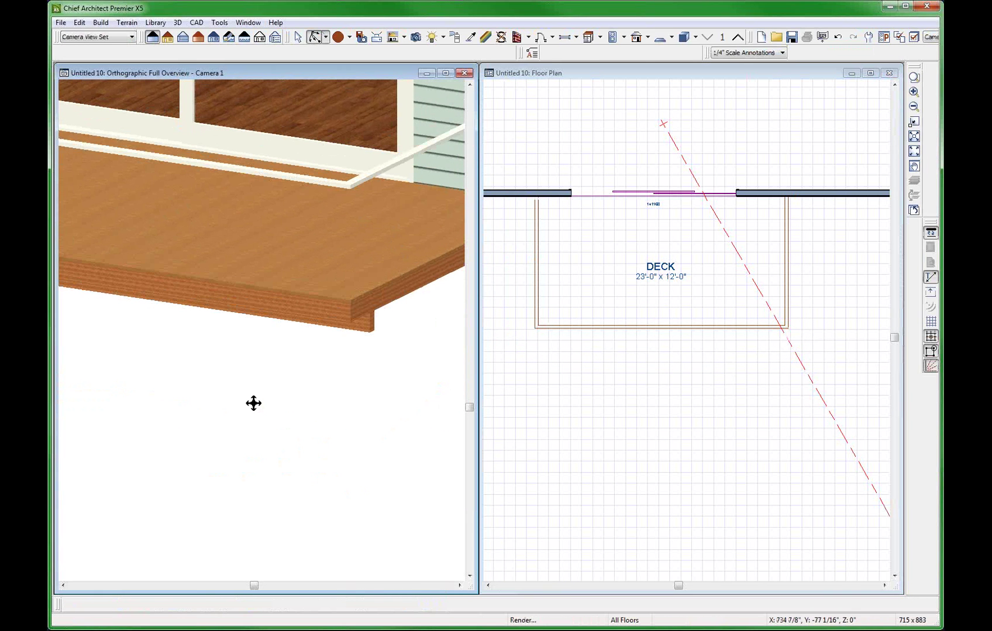
# - Reopen the molding polyline's specification and add MOLDING2 from the library as a second molding
pyautogui.click(608, 328)
pyautogui.click(607, 329)
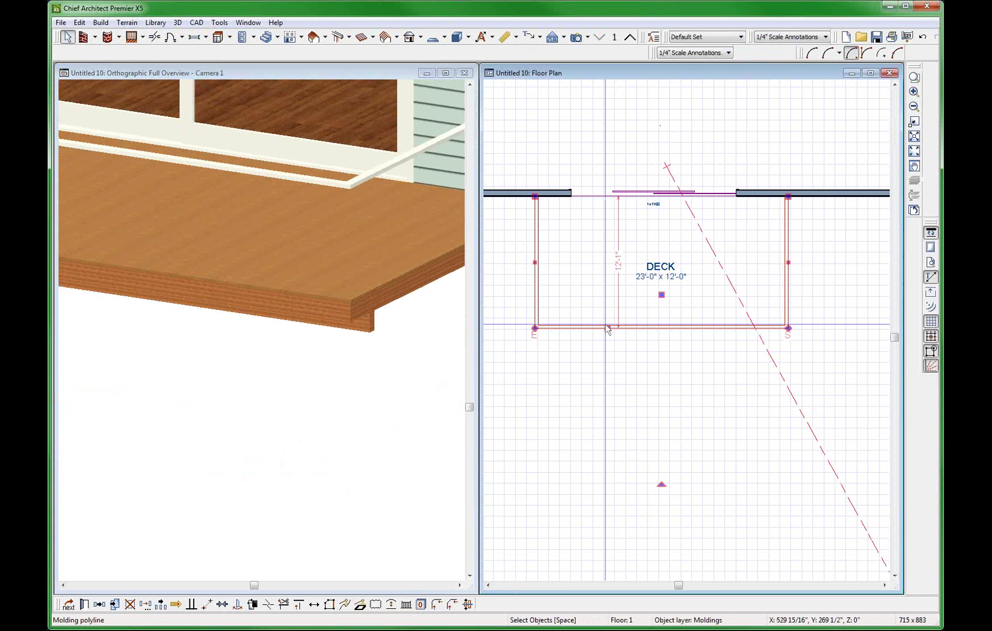
pyautogui.doubleClick(607, 329)
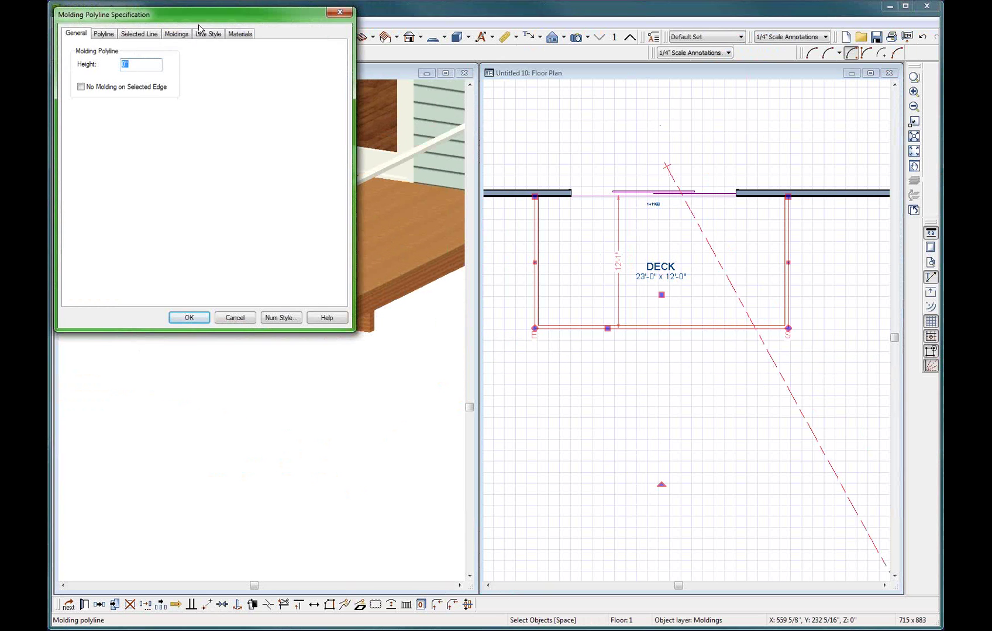
pyautogui.click(171, 37)
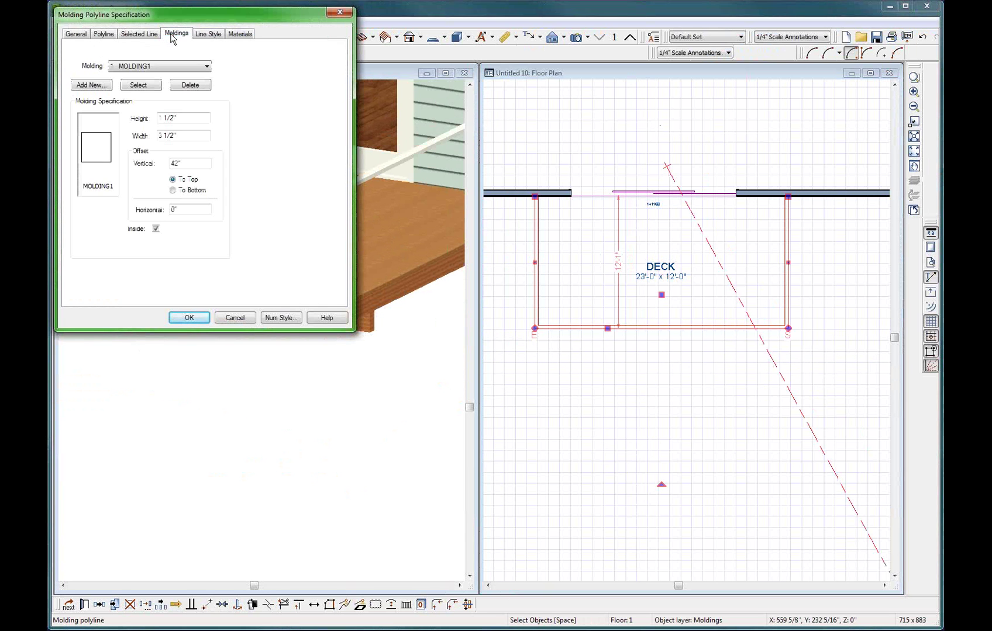
pyautogui.click(92, 86)
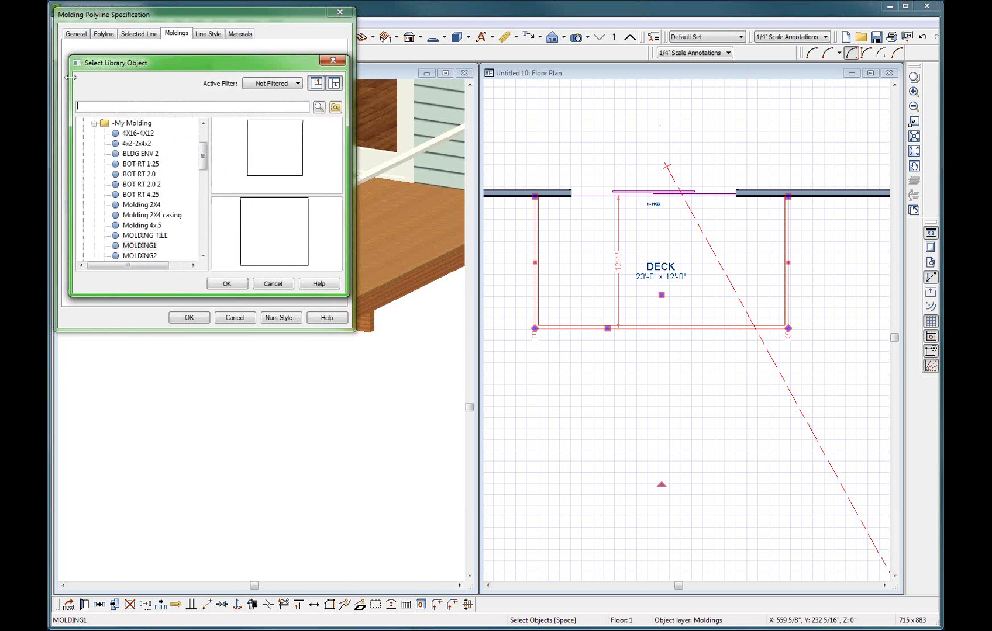
pyautogui.click(139, 257)
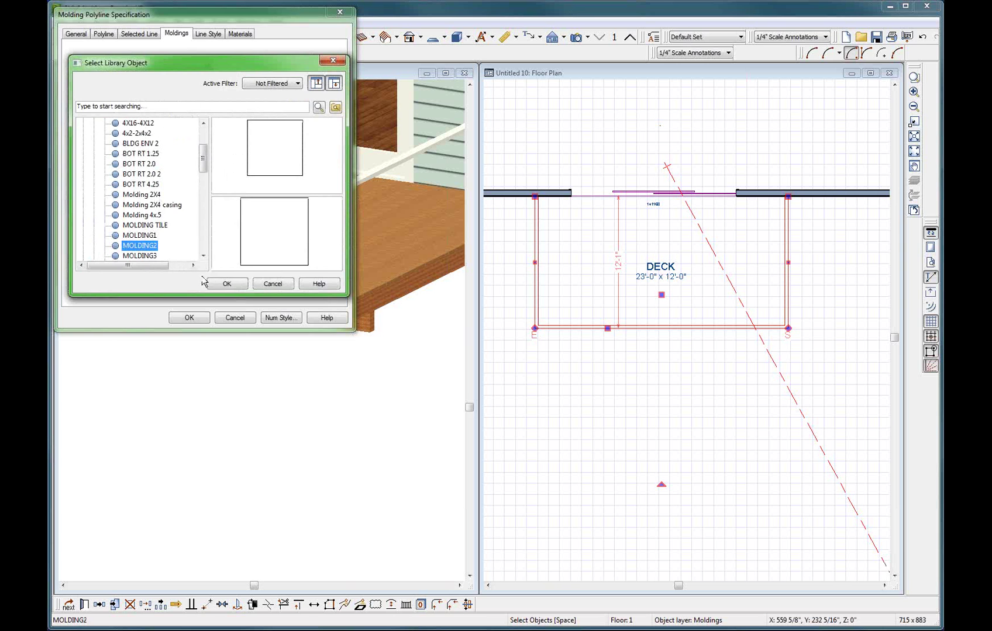
pyautogui.click(215, 283)
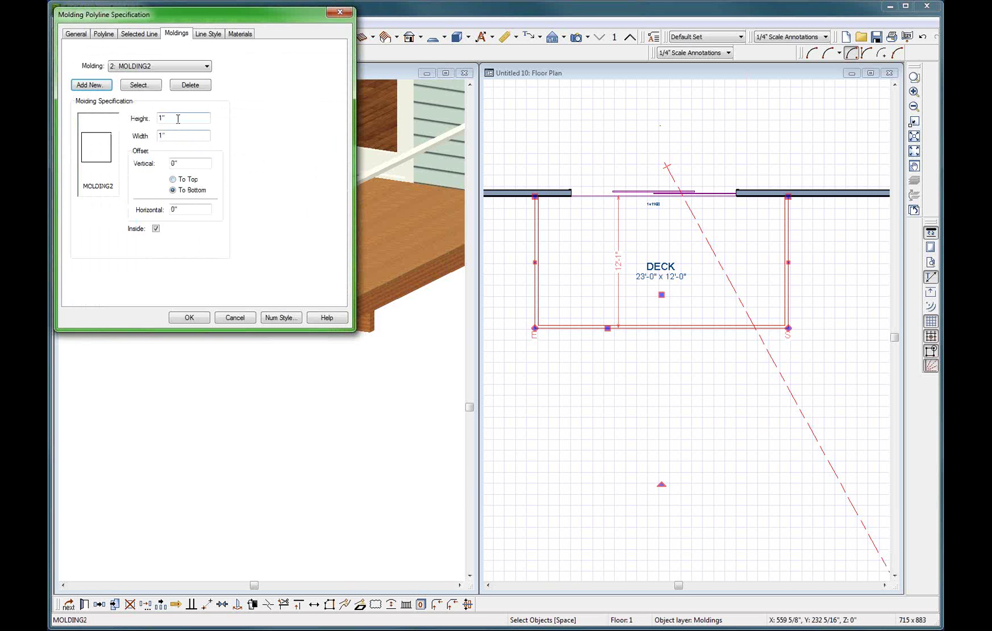
# - Set MOLDING2 to 1 1/2" high and 3 1/2" wide with a vertical offset of 4" to bottom
pyautogui.write('1/2')
pyautogui.press('Tab')
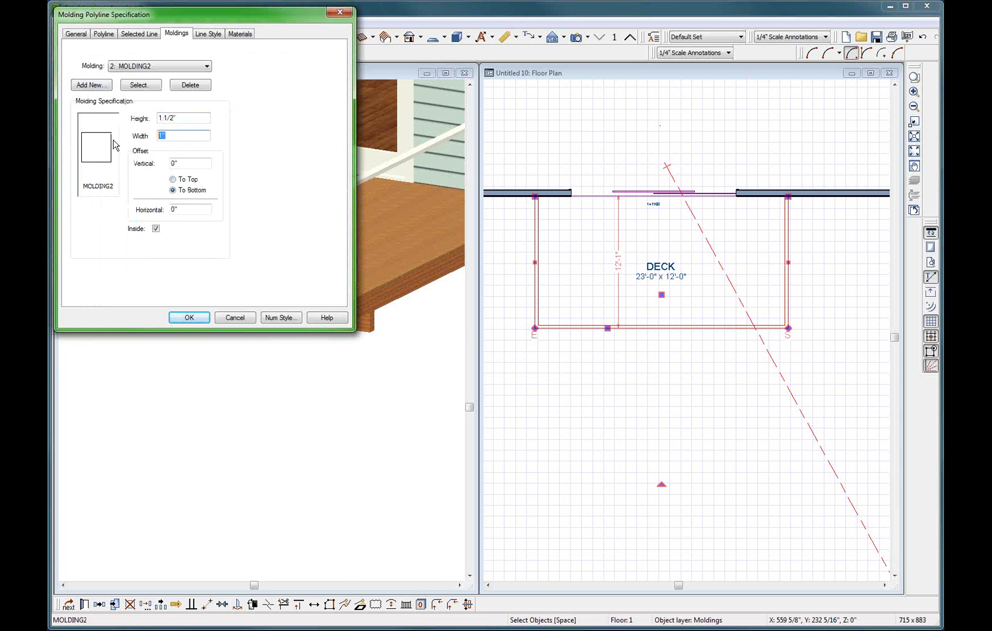
pyautogui.write('3 1/2')
pyautogui.press('Tab')
pyautogui.write('4')
pyautogui.click(191, 196)
# - Add MOLDING3 from the library as a third molding on the polyline
pyautogui.click(91, 85)
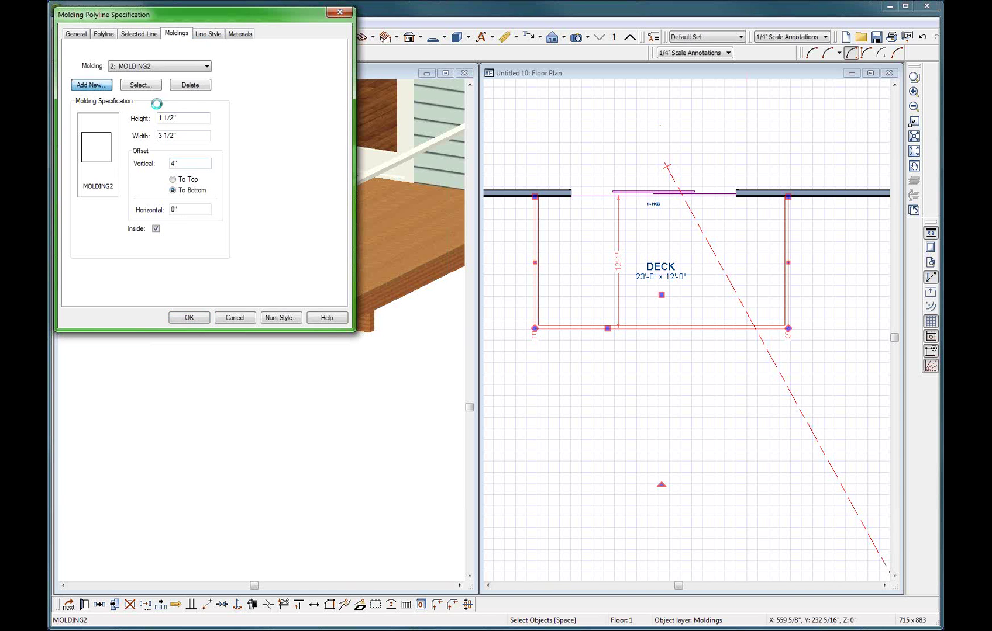
pyautogui.click(141, 247)
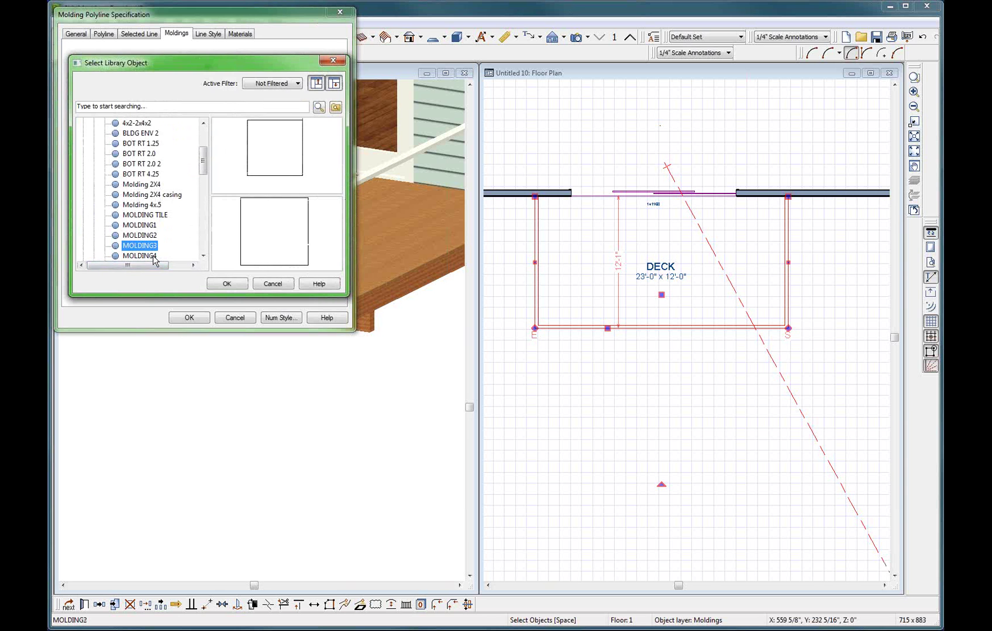
pyautogui.click(227, 284)
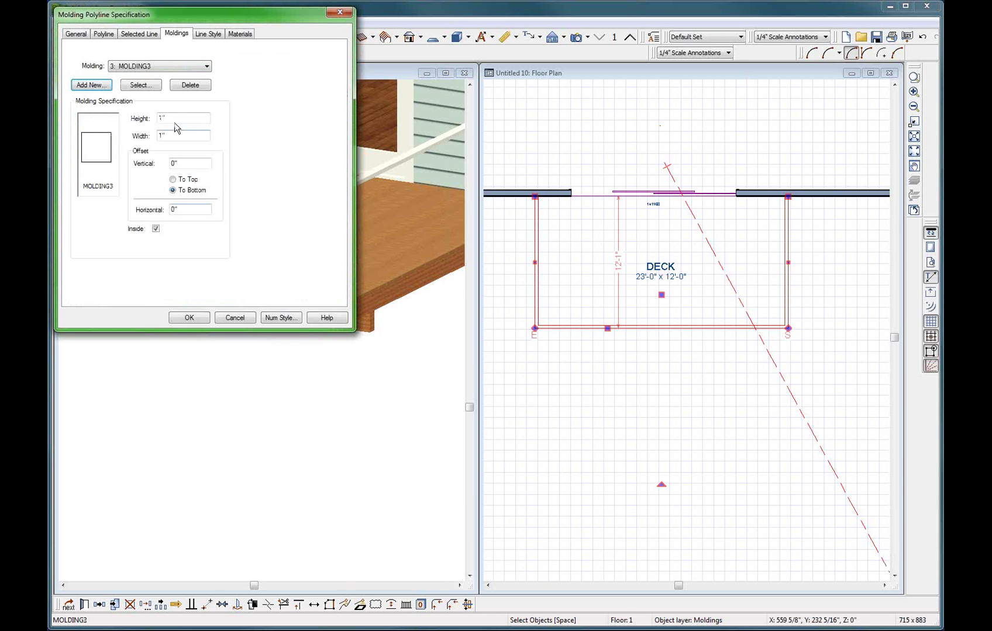
# - Set MOLDING3 to 3 1/2" high with its vertical offset measured to top at 40 1/2"
pyautogui.doubleClick(176, 119)
pyautogui.write("3'")
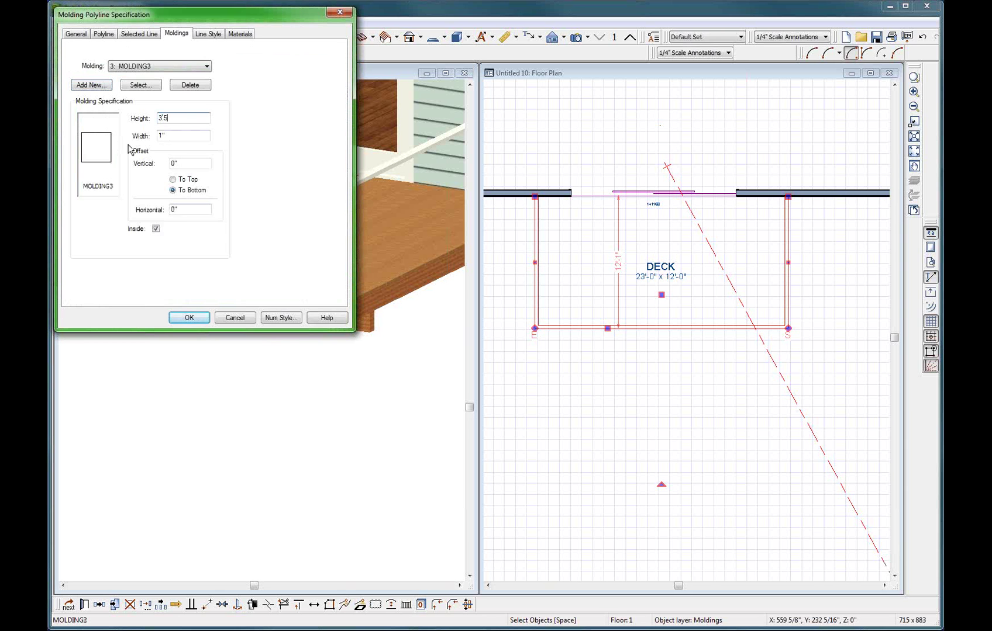
pyautogui.write('5')
pyautogui.press('Tab')
pyautogui.click(187, 180)
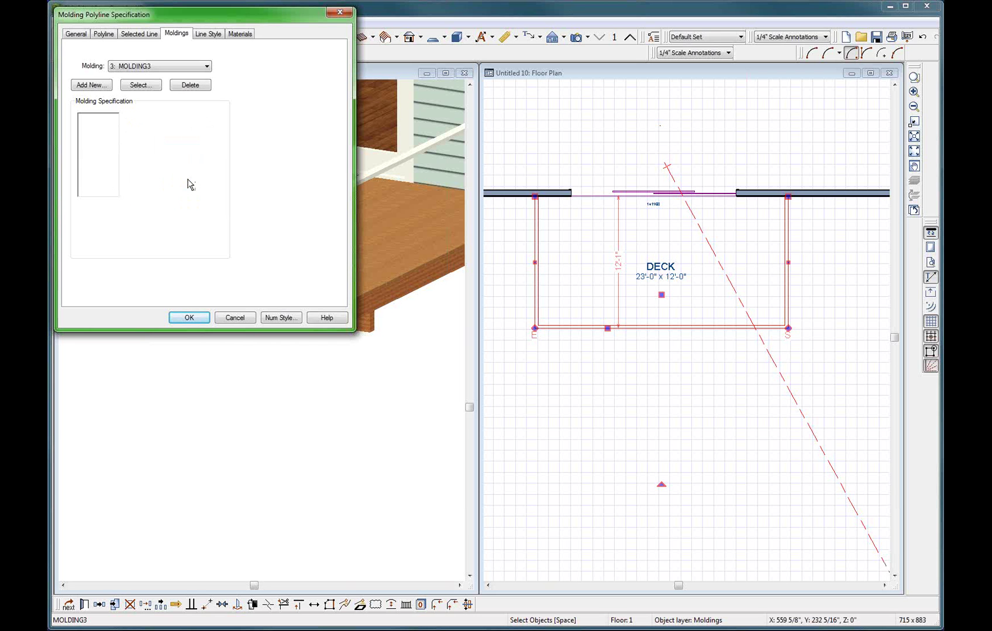
pyautogui.click(187, 166)
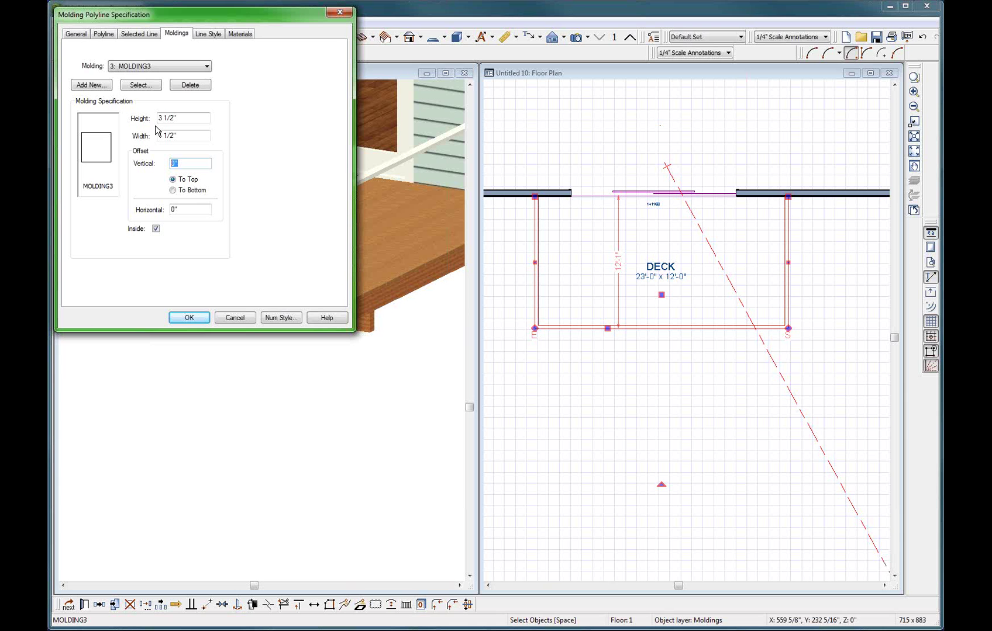
pyautogui.write('40 1/2')
# - Add MOLDING4 from the library as a fourth molding on the polyline
pyautogui.click(94, 86)
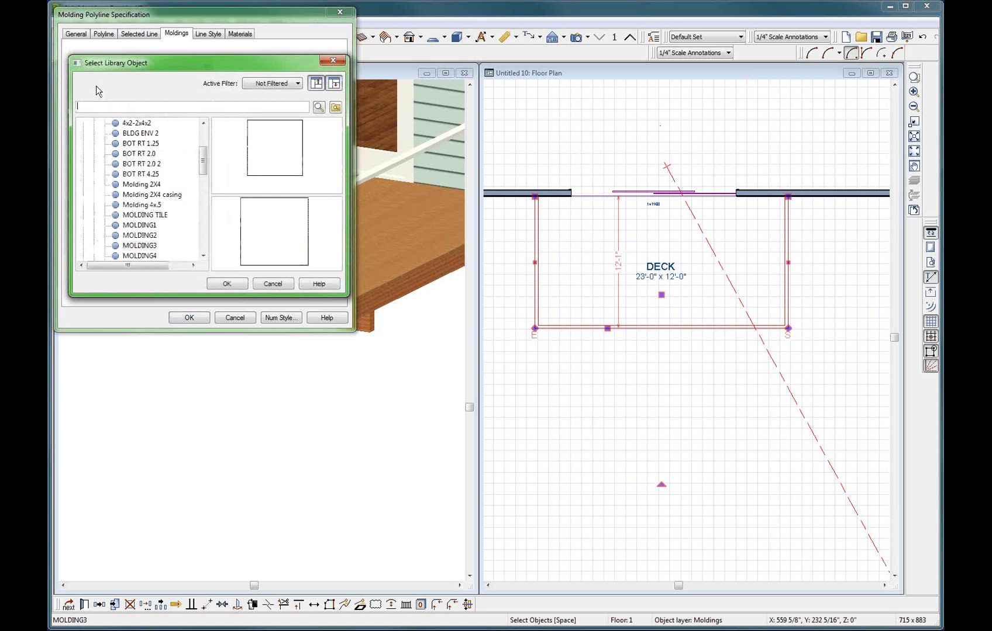
pyautogui.click(148, 256)
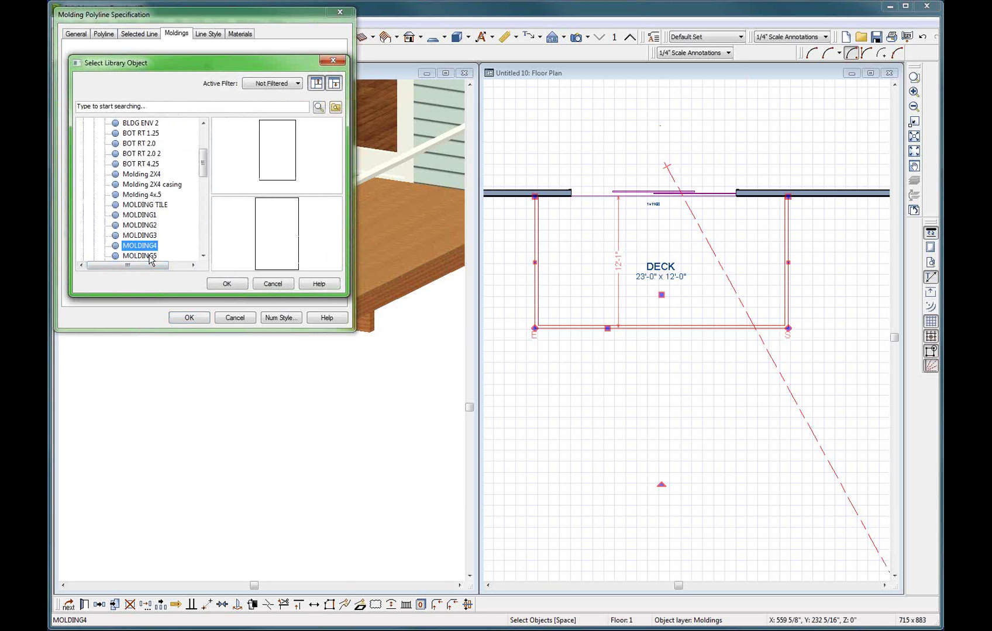
pyautogui.click(228, 284)
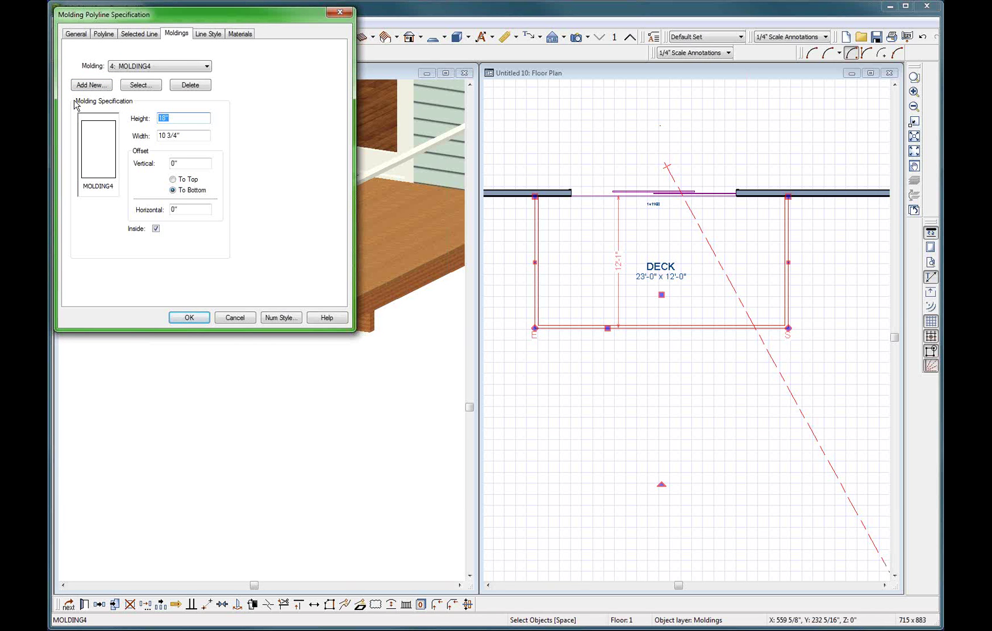
# - Set MOLDING4 to 3 1/2" high and 1 1/2" wide with a 4" vertical and 2" horizontal offset, and apply the specification
pyautogui.write('3.5')
pyautogui.press('Tab')
pyautogui.write('1.5')
pyautogui.press('Tab')
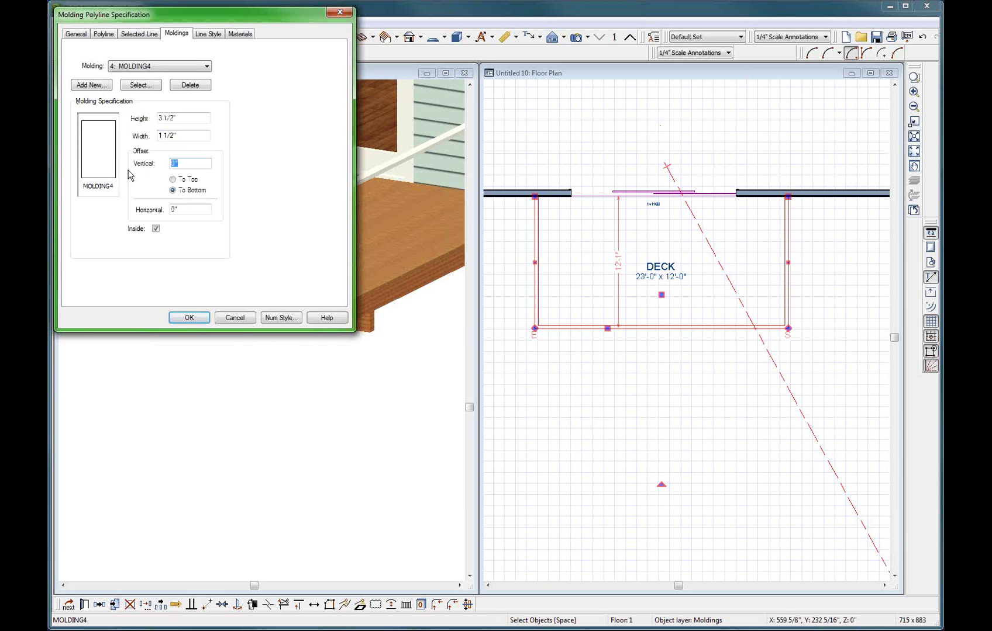
pyautogui.write('4')
pyautogui.press('Tab')
pyautogui.write('2')
pyautogui.press('Return')
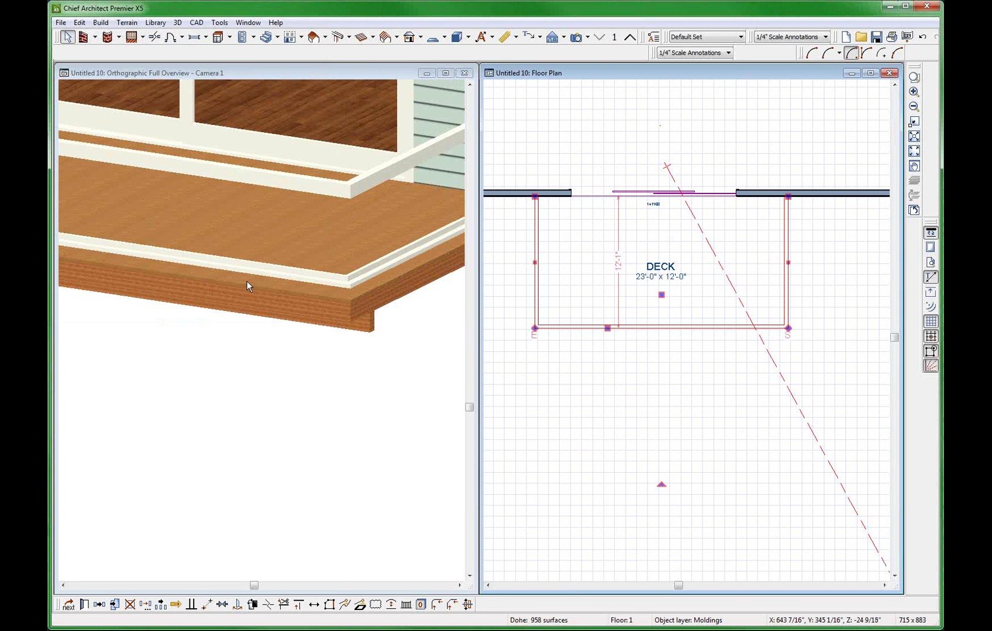
# - Open the Library Browser over the 3D view and shrink its window
pyautogui.click(276, 309)
pyautogui.scroll(2, 347, 275)
pyautogui.scroll(3, 351, 279)
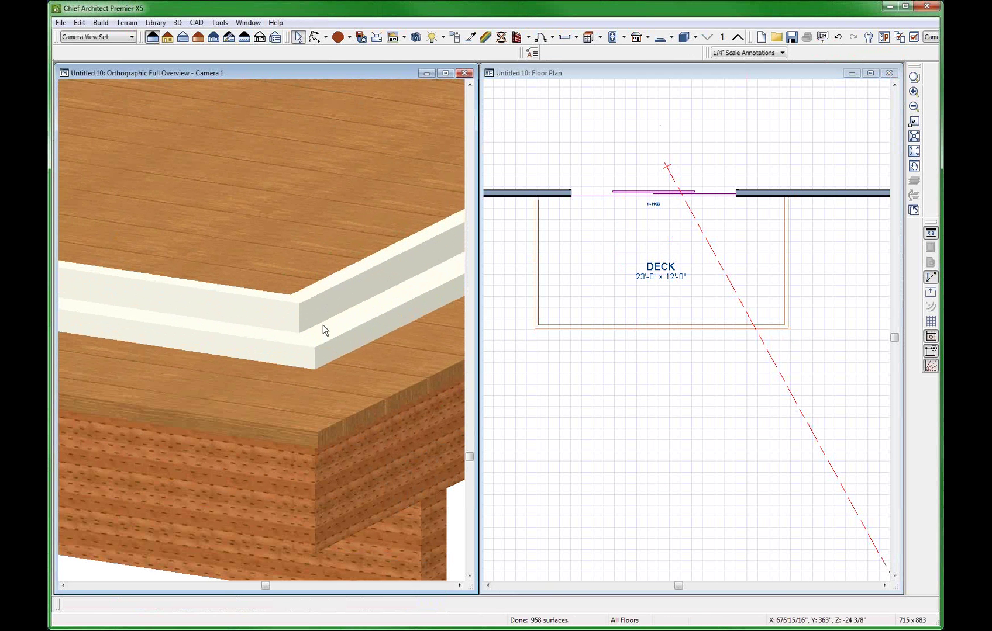
pyautogui.scroll(-1, 327, 377)
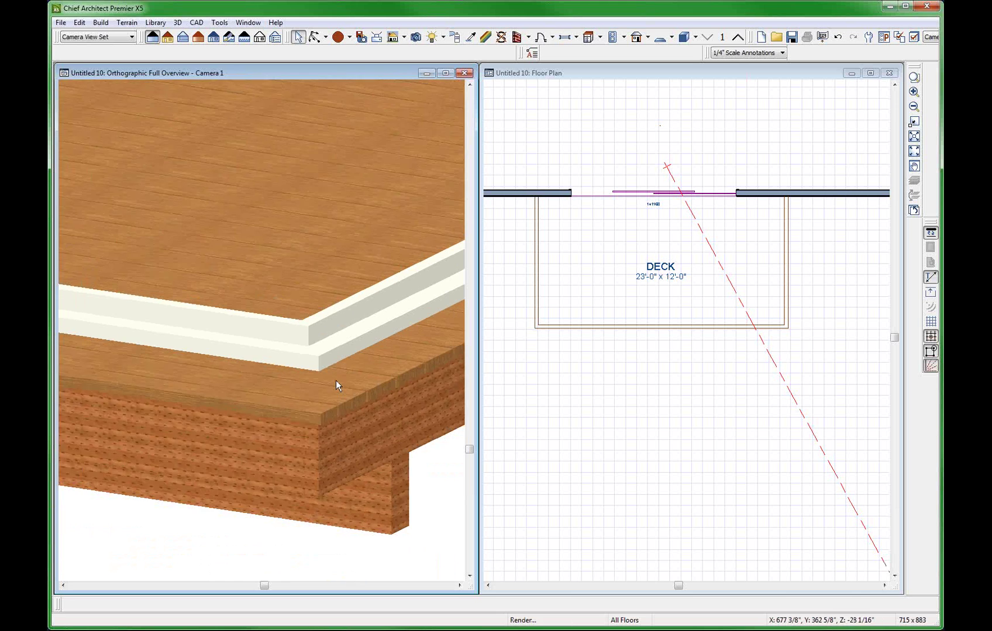
pyautogui.scroll(-2, 335, 381)
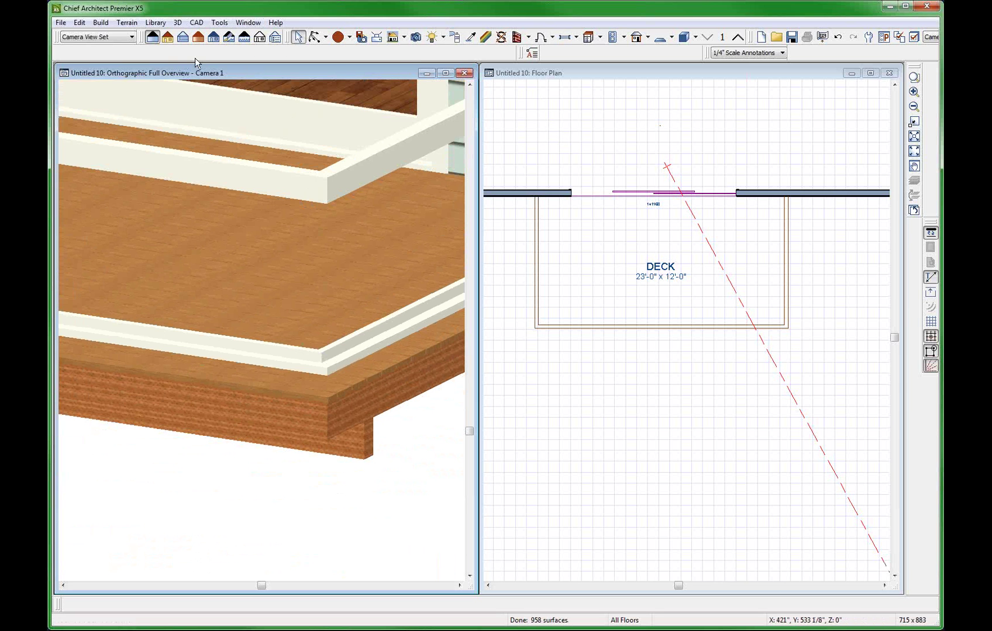
pyautogui.click(219, 22)
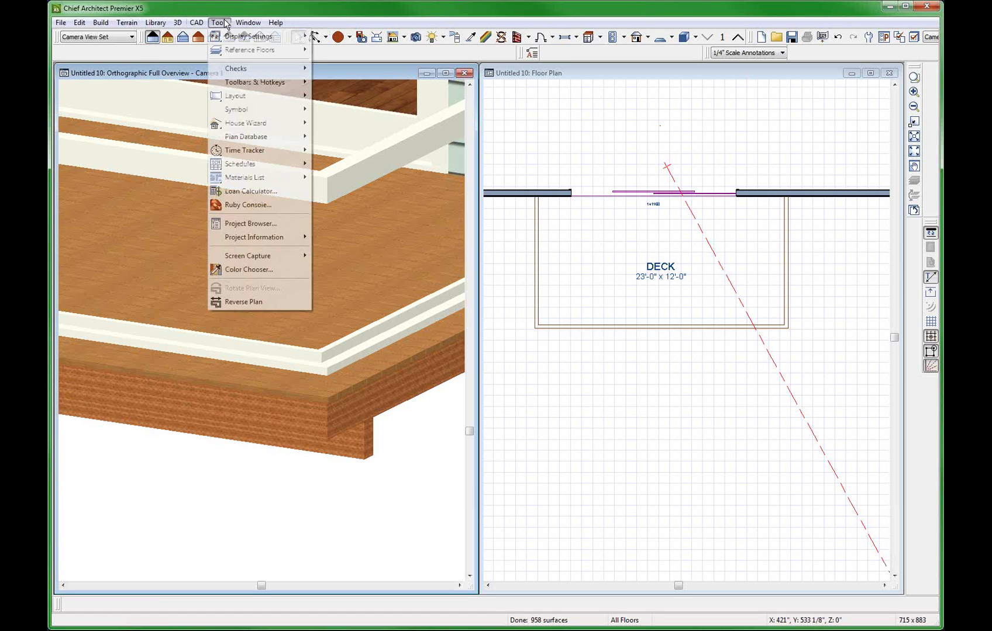
pyautogui.click(219, 22)
pyautogui.click(155, 22)
pyautogui.click(189, 36)
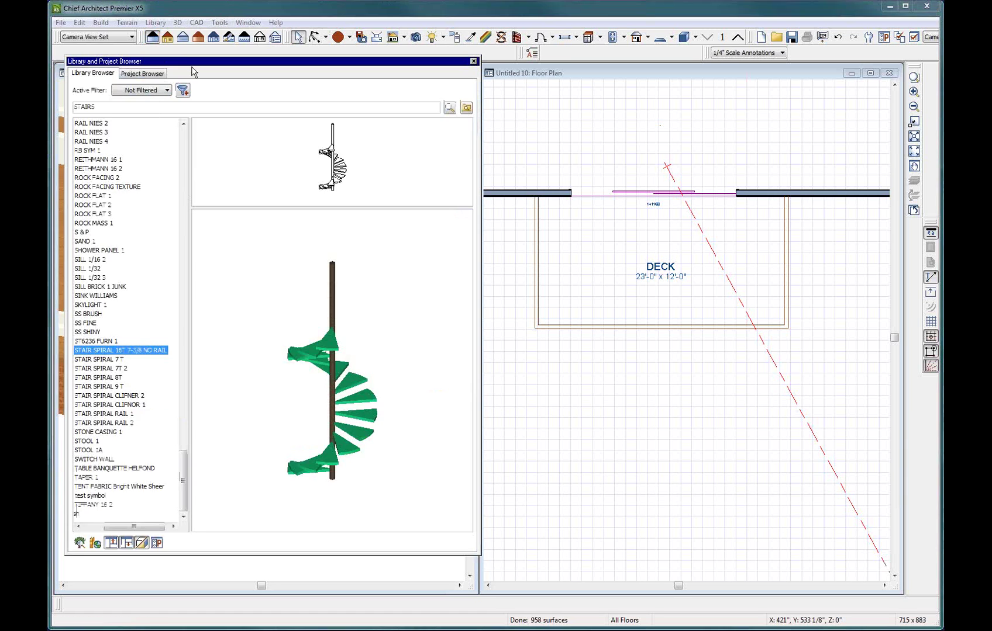
pyautogui.moveTo(479, 553); pyautogui.dragTo(385, 292)
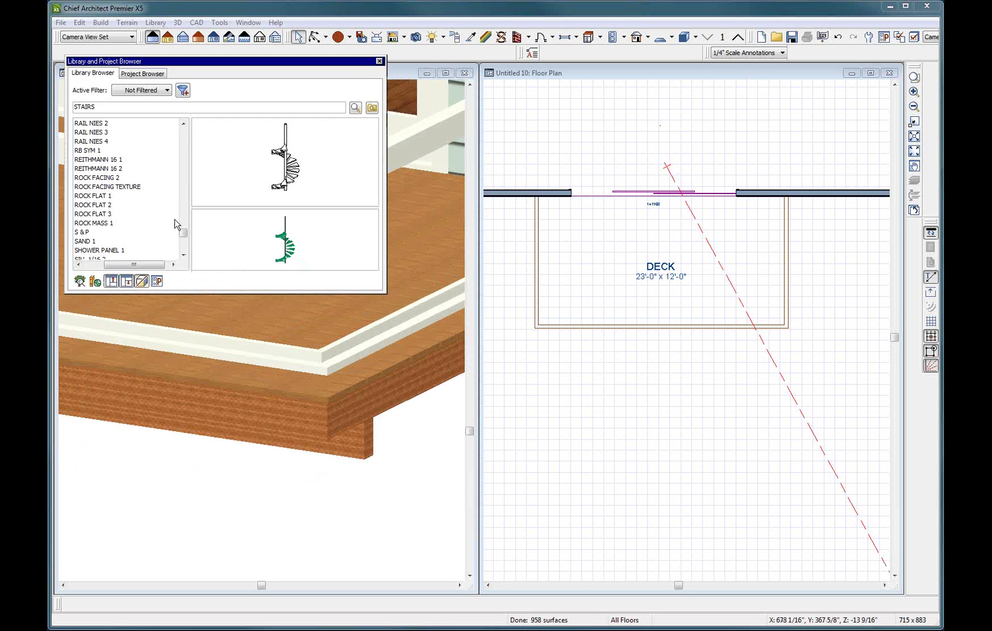
# - Browse the library to the Color Palettes folder under Materials, Colors, and move the browser off the 3D view
pyautogui.moveTo(182, 229); pyautogui.dragTo(183, 134)
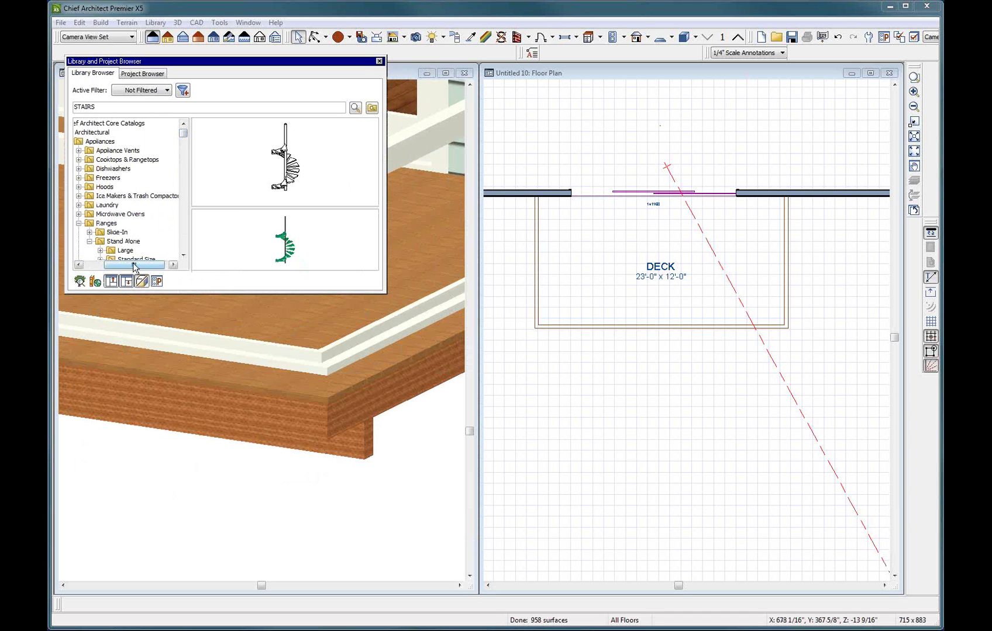
pyautogui.moveTo(128, 266); pyautogui.dragTo(109, 268)
pyautogui.click(154, 214)
pyautogui.scroll(-8, 130, 228)
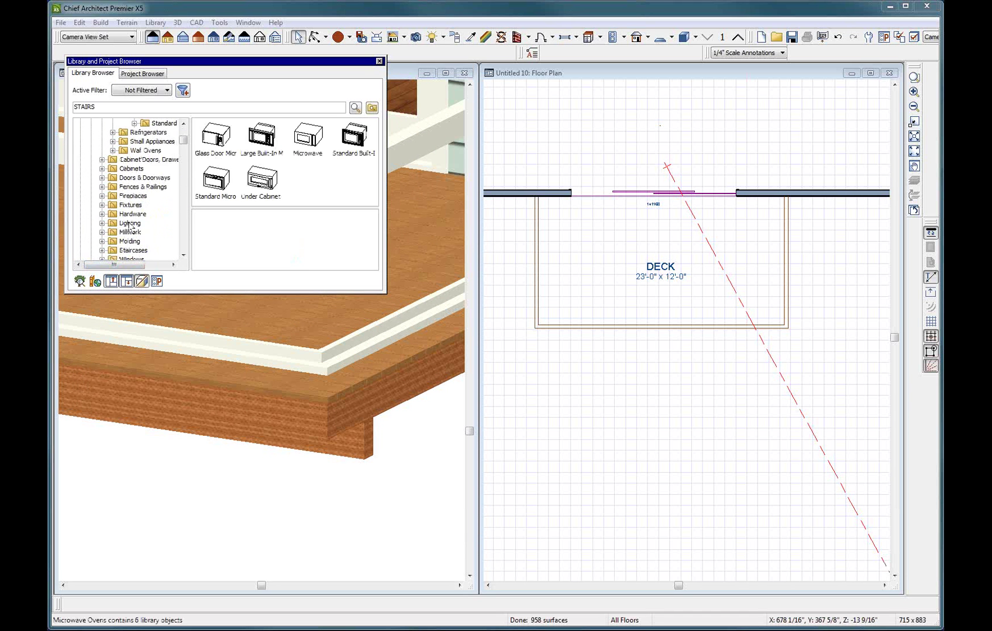
pyautogui.scroll(-1, 126, 204)
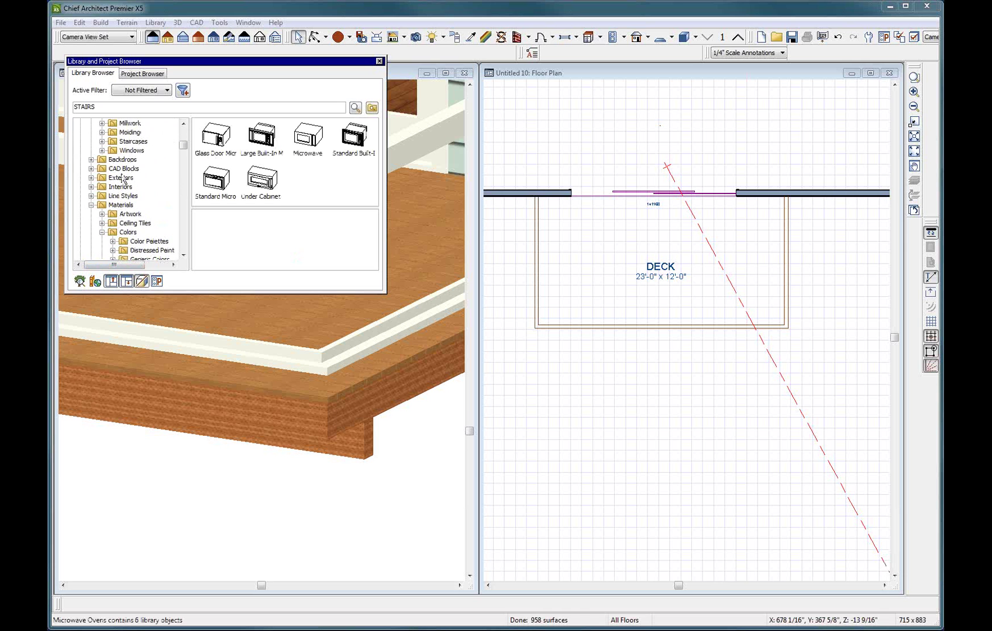
pyautogui.click(146, 251)
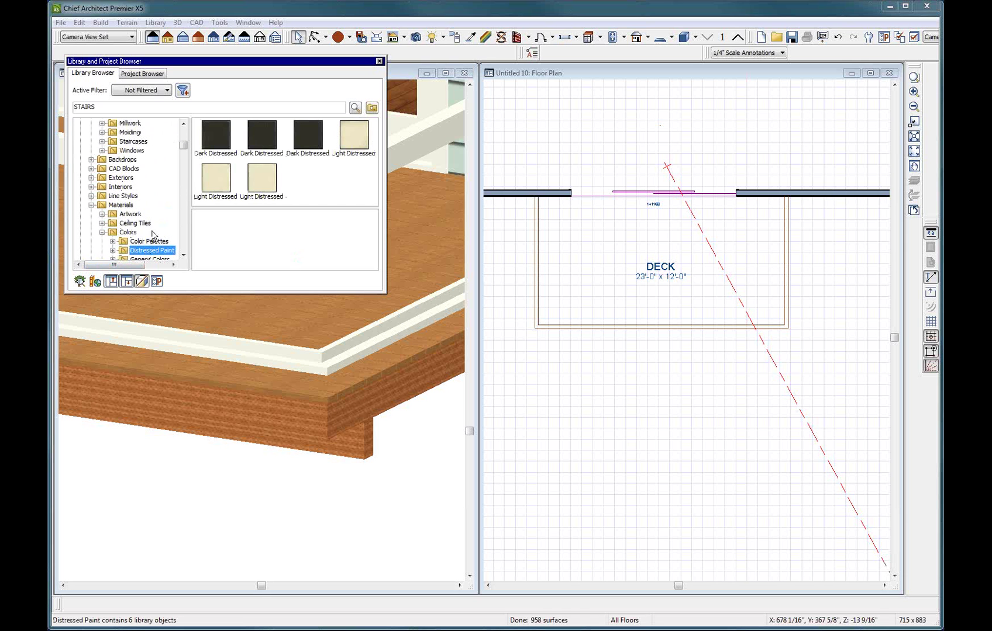
pyautogui.click(147, 241)
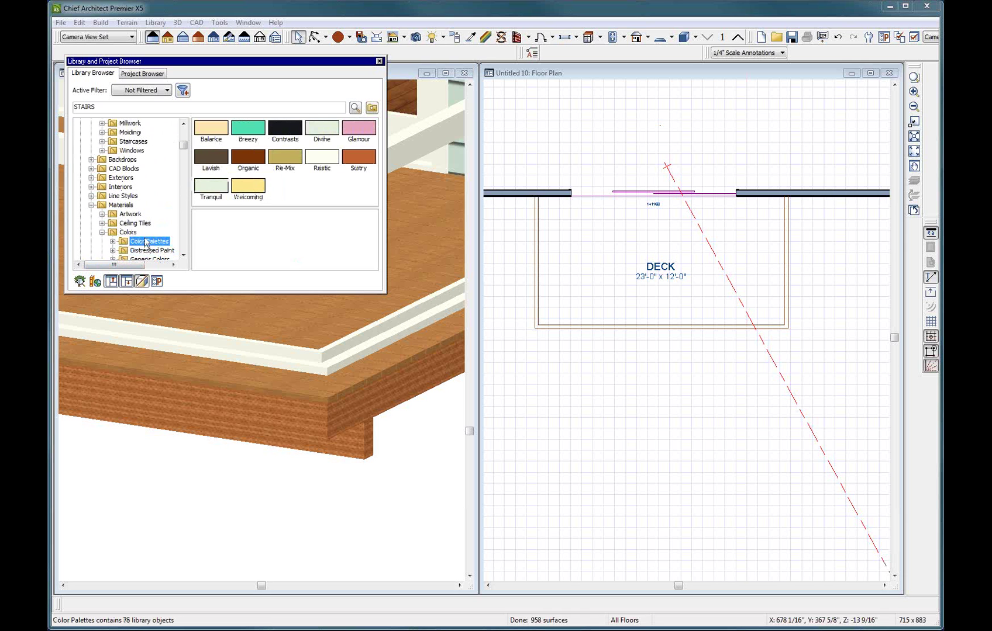
pyautogui.moveTo(281, 66); pyautogui.dragTo(764, 182)
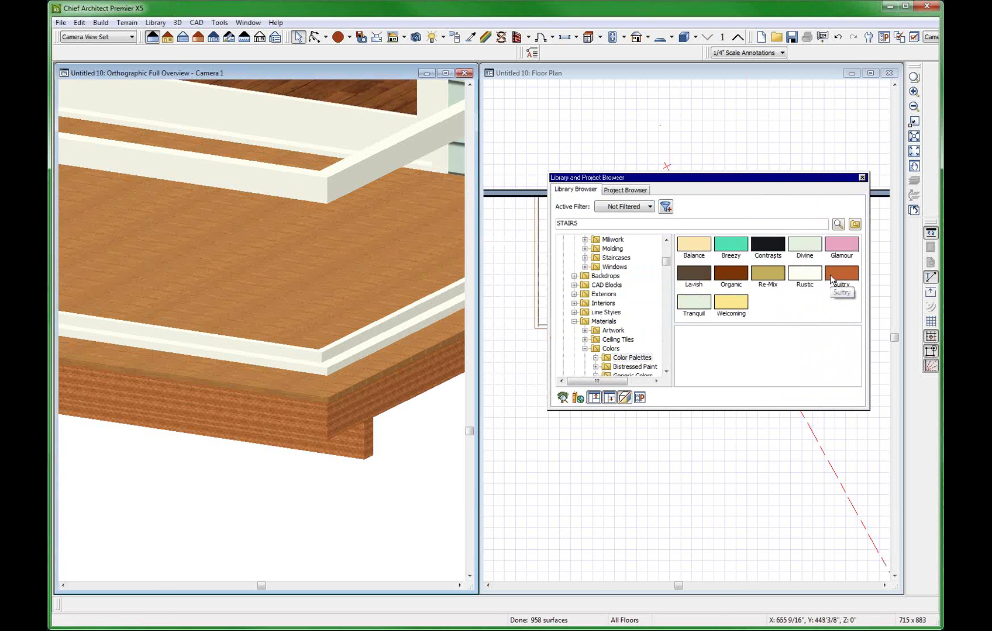
# - Paint the flat top rail molding Leather from the Sultry palette in the Material Painter's component mode, then repaint it Copper
pyautogui.doubleClick(800, 287)
pyautogui.click(789, 254)
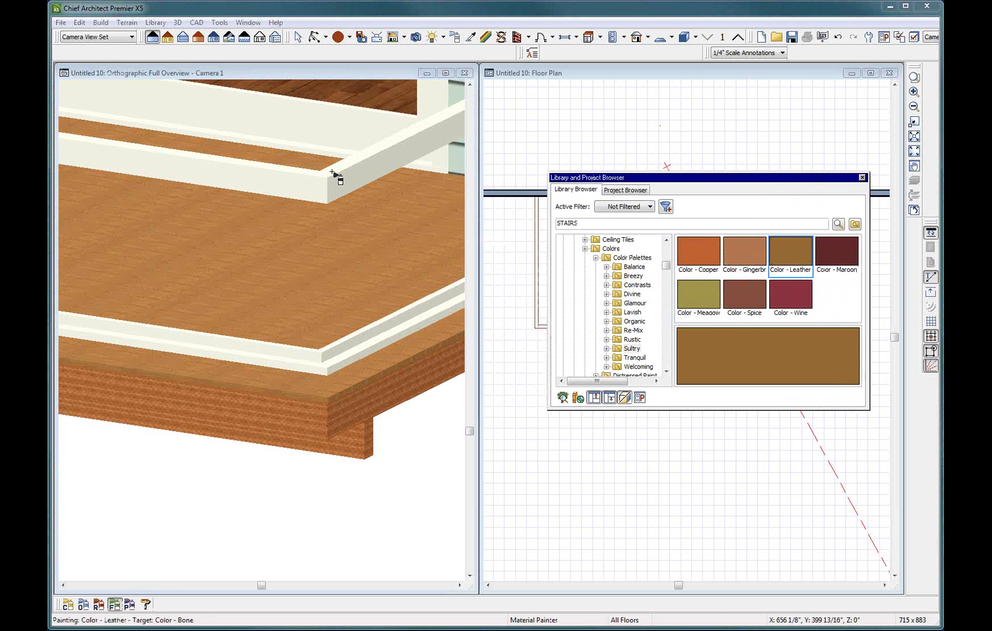
pyautogui.click(68, 607)
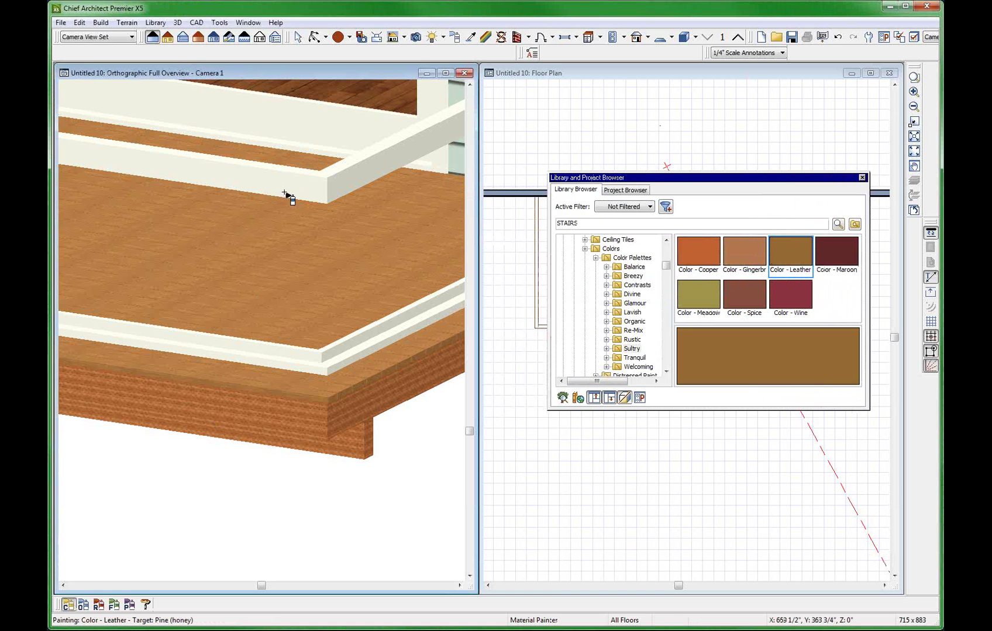
pyautogui.click(349, 173)
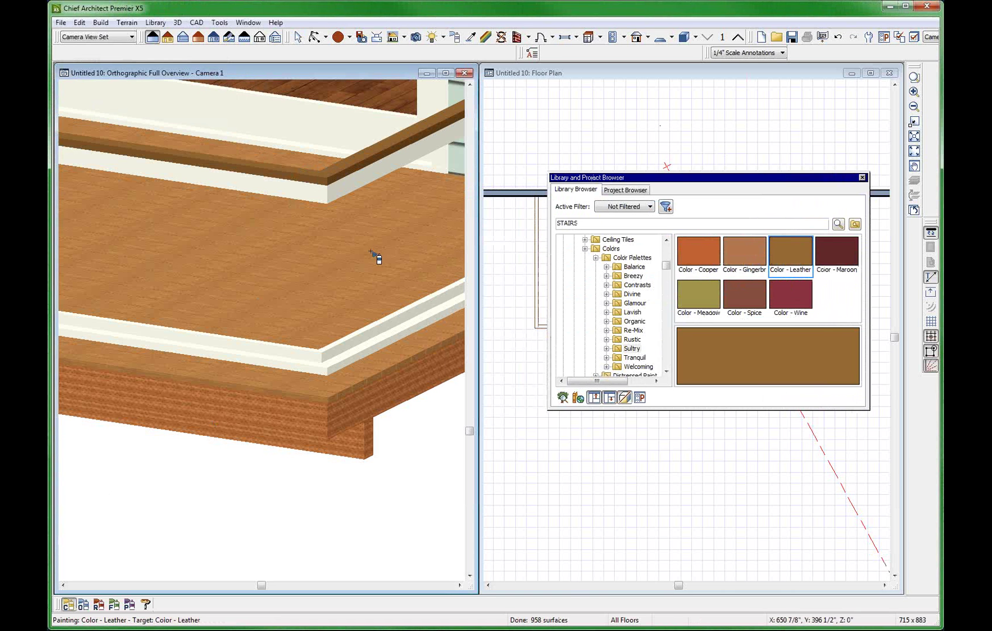
pyautogui.click(685, 252)
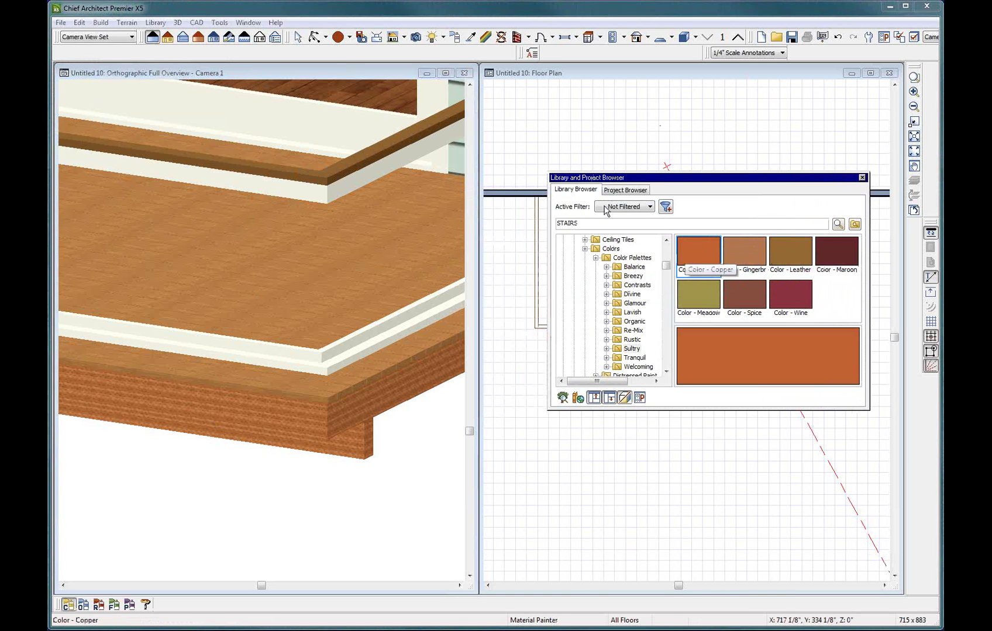
pyautogui.click(377, 158)
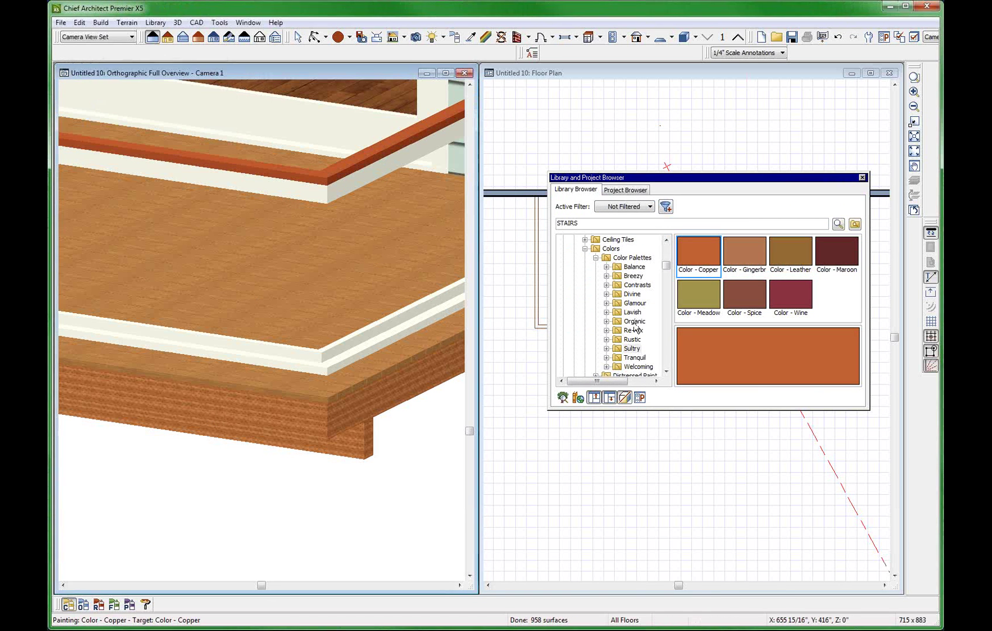
# - Paint the upright molding beneath the top rail with Color - Tropics from the Organic palette
pyautogui.click(634, 321)
pyautogui.click(763, 296)
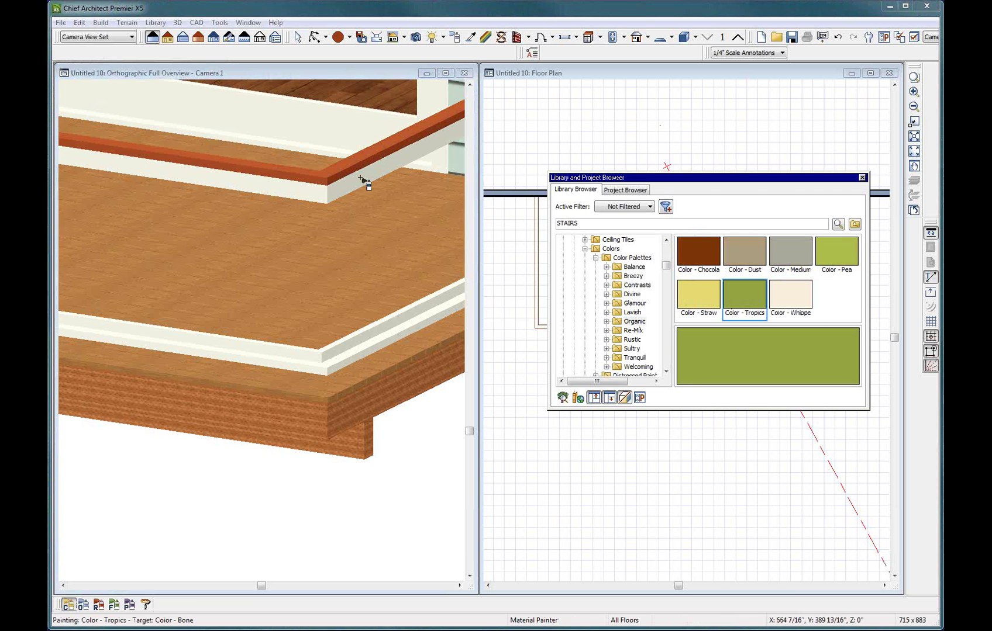
pyautogui.click(372, 182)
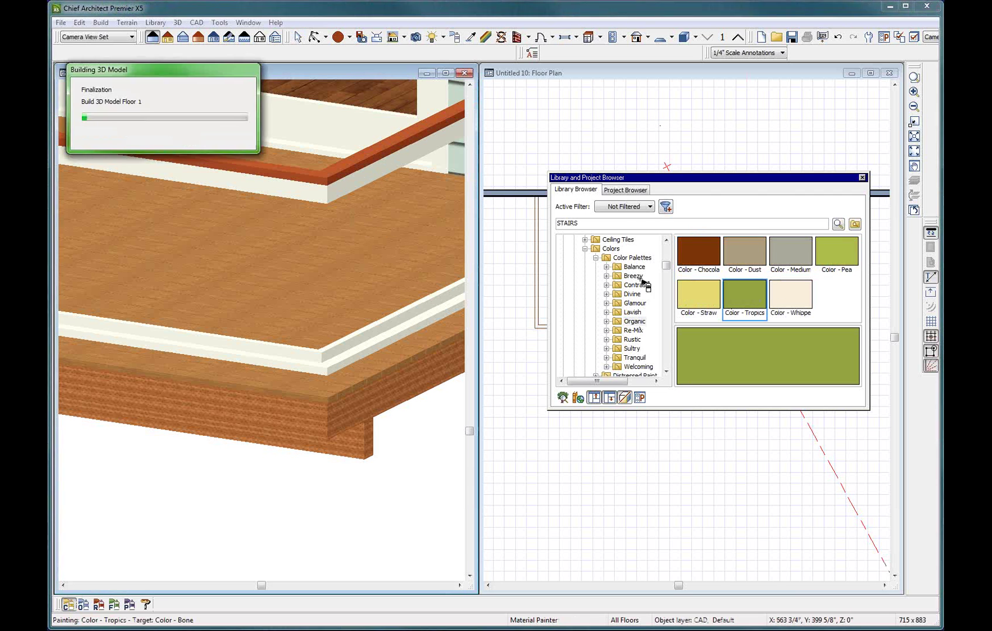
# - Paint the upright molding of the lower rail with Color - Straw from the Organic palette
pyautogui.click(841, 251)
pyautogui.click(697, 296)
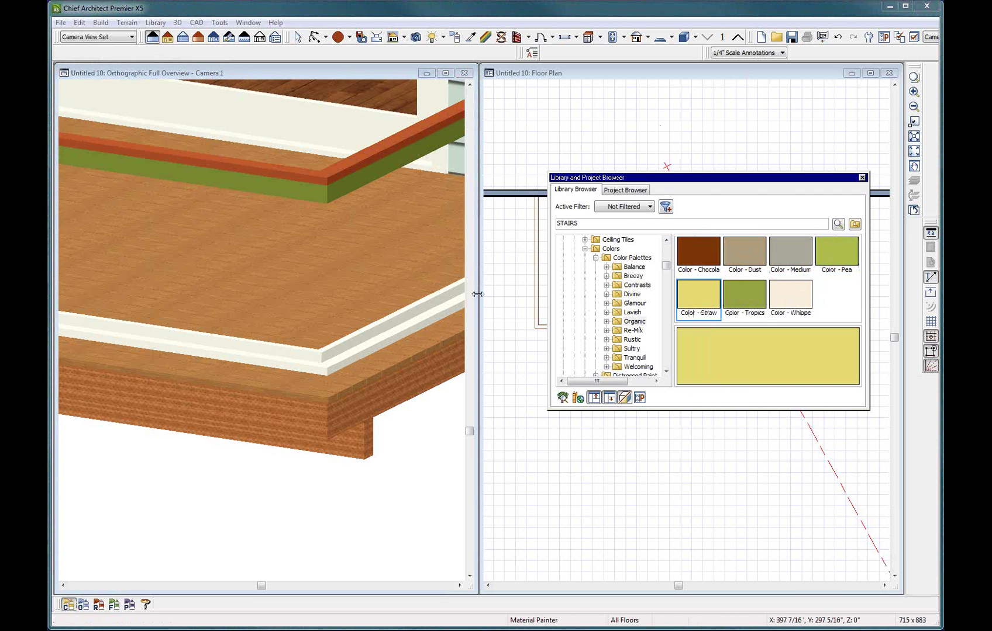
pyautogui.click(445, 302)
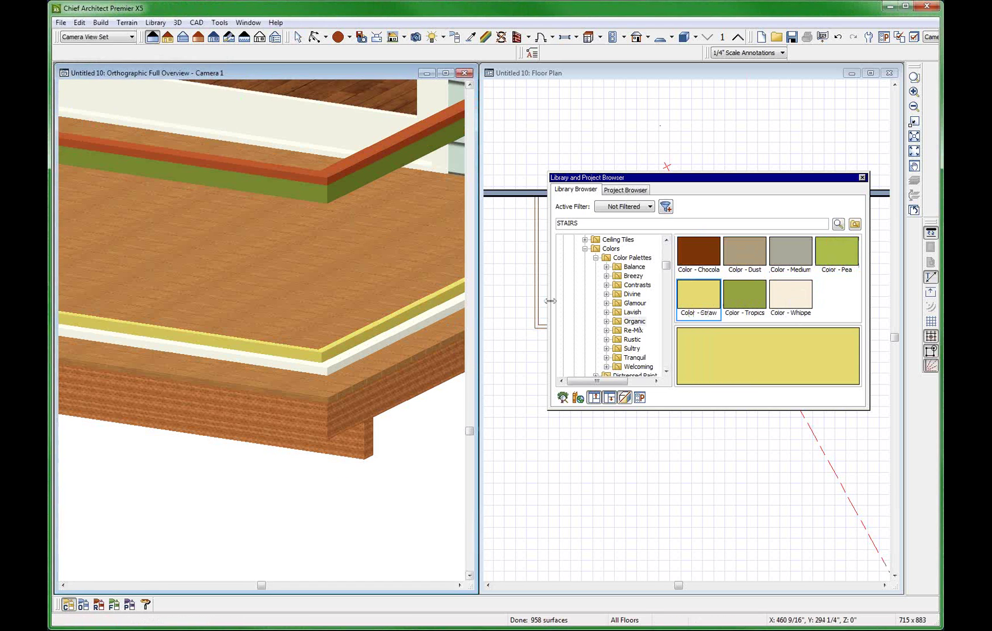
# - Paint the flat molding of the lower rail with Color - Peacock from the Tranquil palette
pyautogui.click(630, 340)
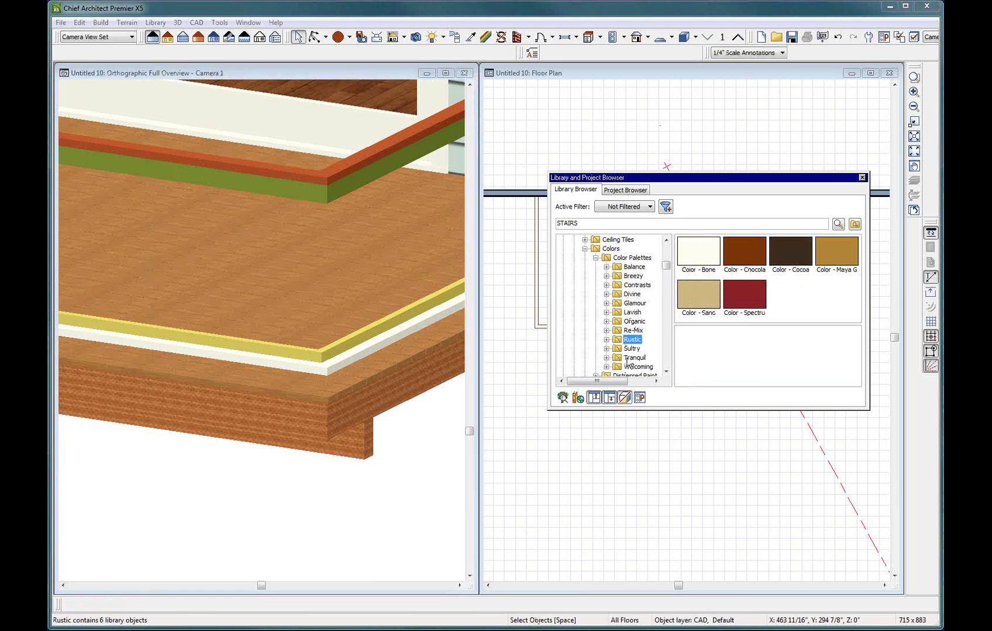
pyautogui.click(629, 358)
pyautogui.click(789, 251)
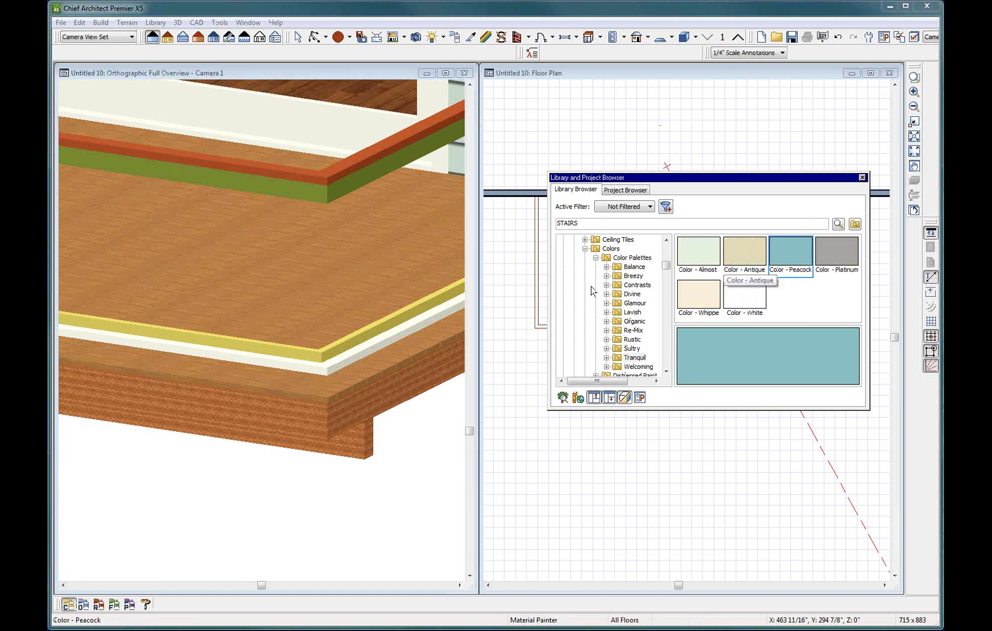
pyautogui.click(413, 332)
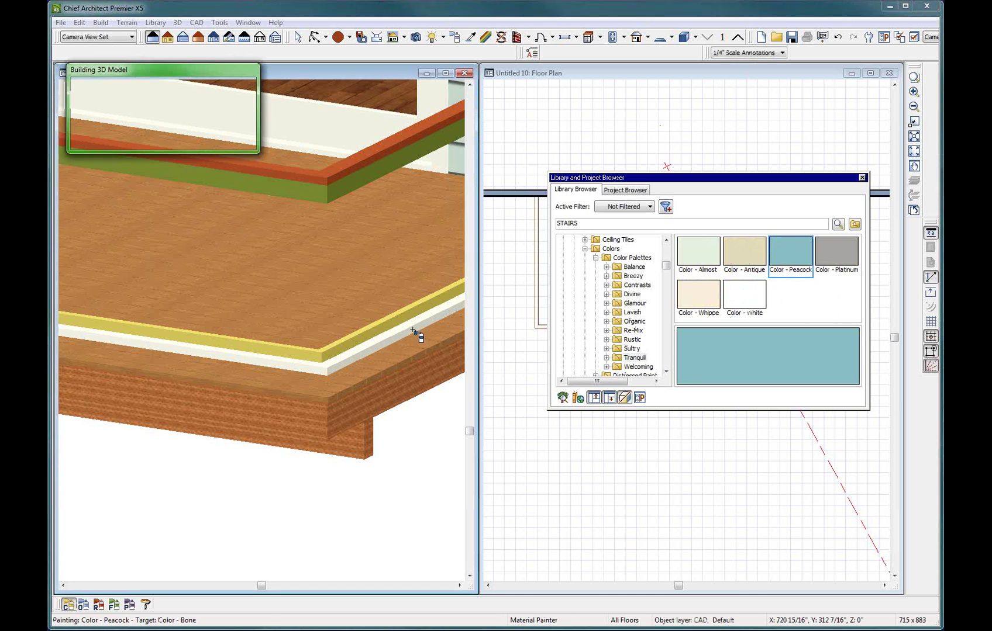
# - Inspect the painted rails at the deck corner and select the molding polyline in the 3D view
pyautogui.scroll(5, 322, 213)
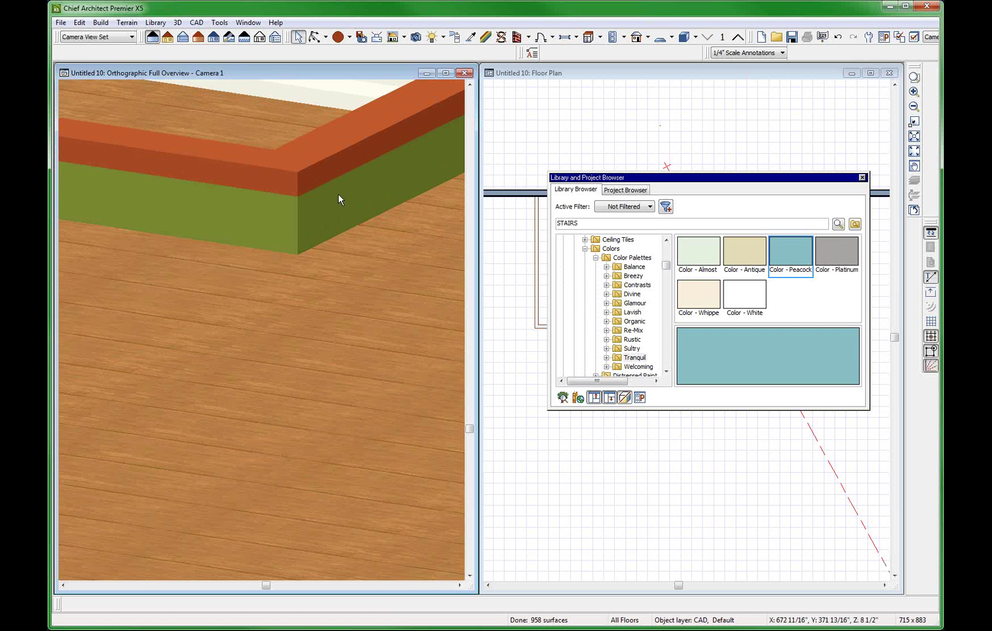
pyautogui.scroll(-3, 339, 195)
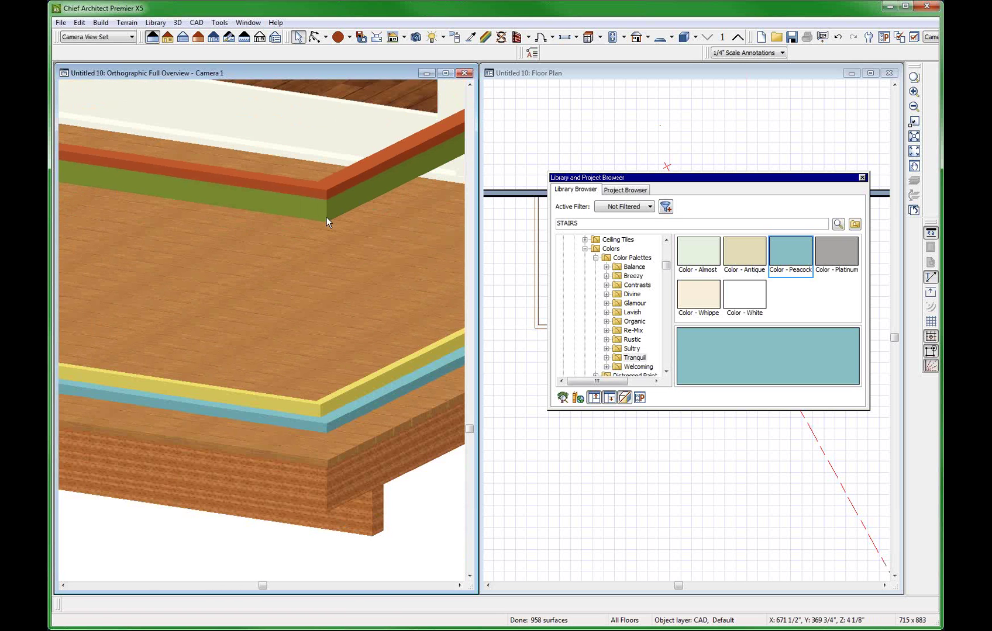
pyautogui.click(326, 217)
pyautogui.scroll(-2, 291, 265)
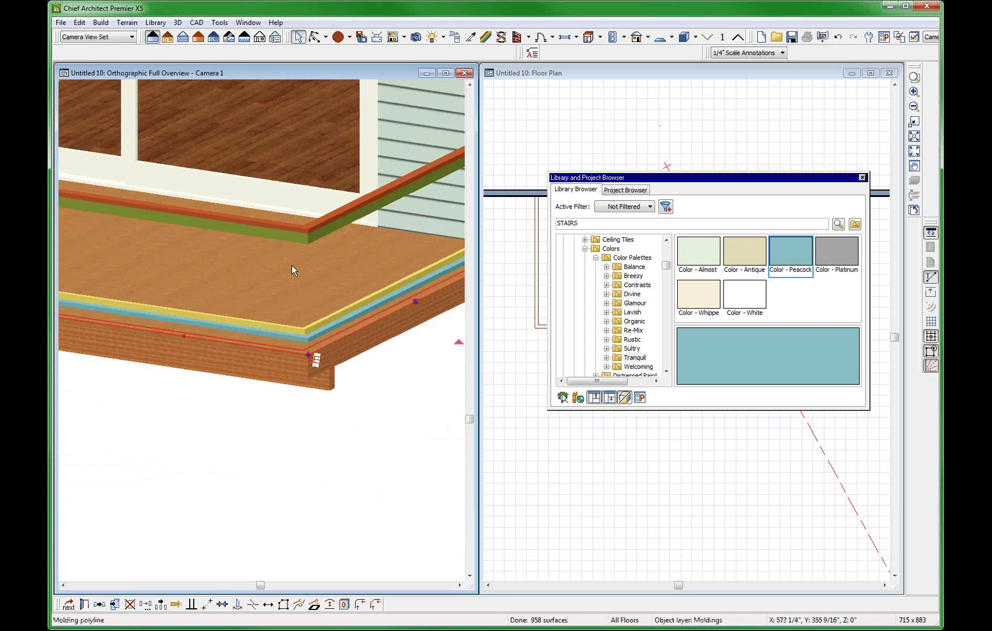
pyautogui.doubleClick(190, 321)
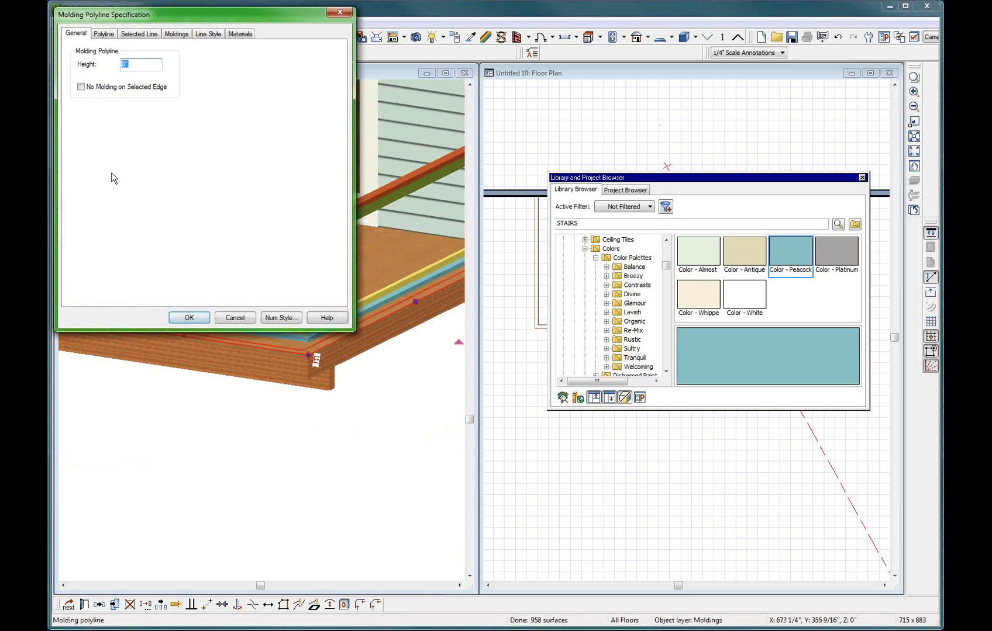
pyautogui.click(177, 34)
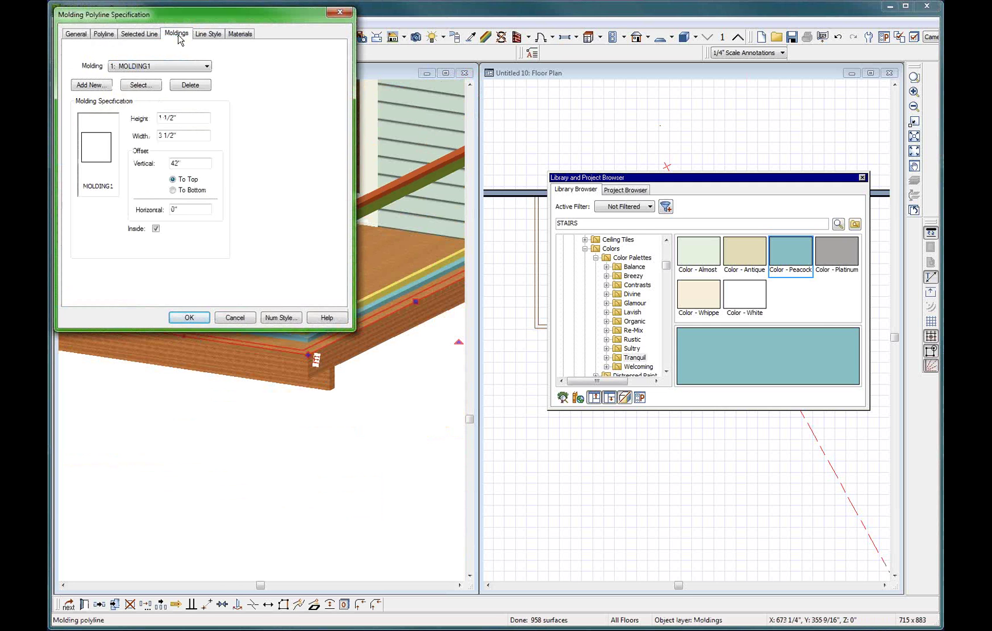
pyautogui.click(94, 86)
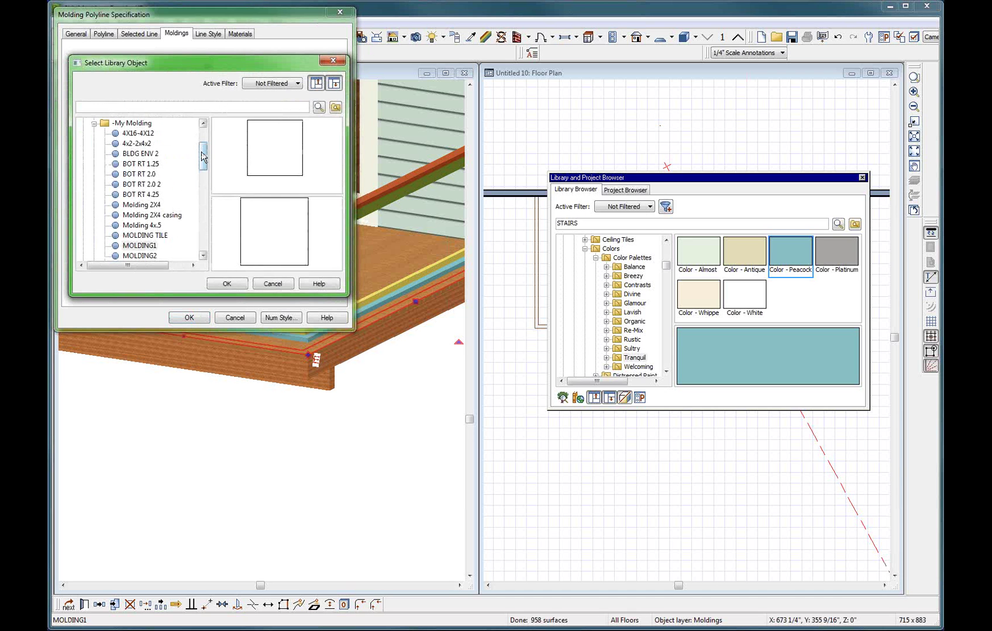
pyautogui.moveTo(202, 156); pyautogui.dragTo(203, 182)
pyautogui.click(157, 164)
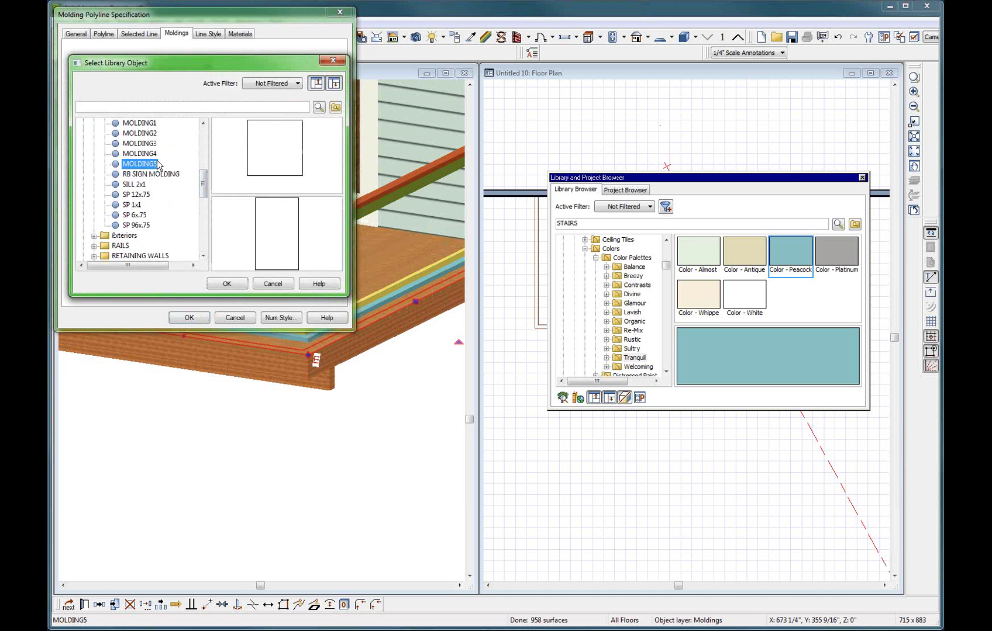
pyautogui.click(236, 286)
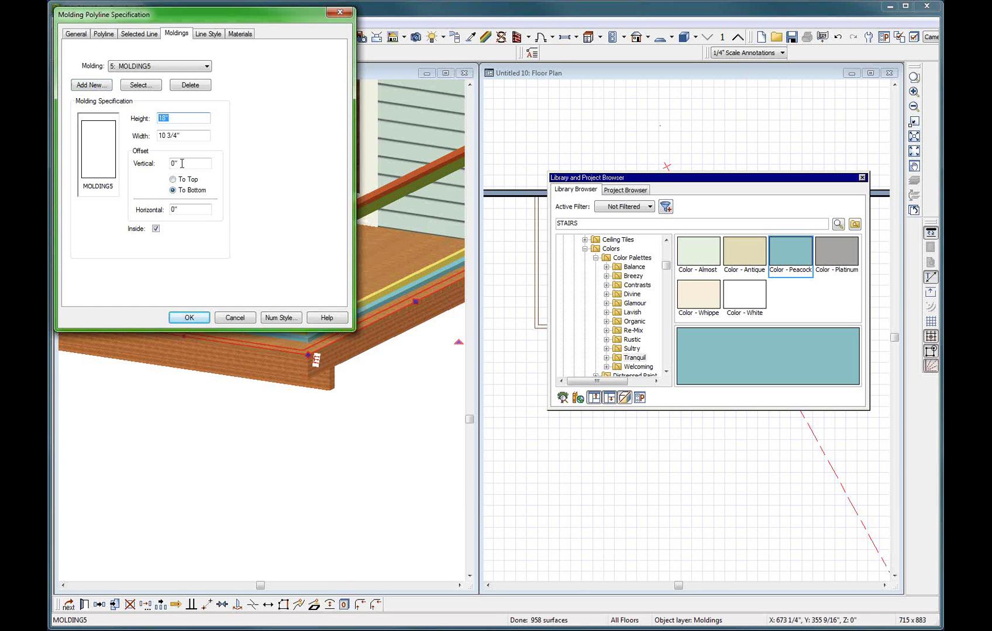
pyautogui.press('Tab')
pyautogui.press('Tab')
pyautogui.write('40')
pyautogui.write('.5')
pyautogui.click(190, 181)
pyautogui.moveTo(192, 209); pyautogui.dragTo(135, 216)
pyautogui.write('1.5')
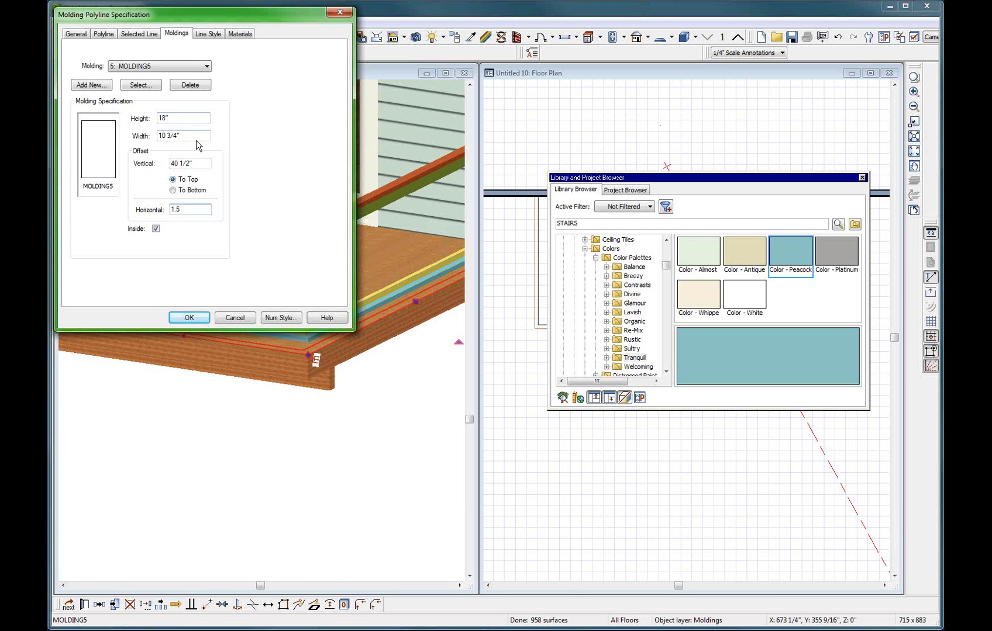
pyautogui.moveTo(201, 136); pyautogui.dragTo(165, 136)
pyautogui.write('1')
pyautogui.click(250, 320)
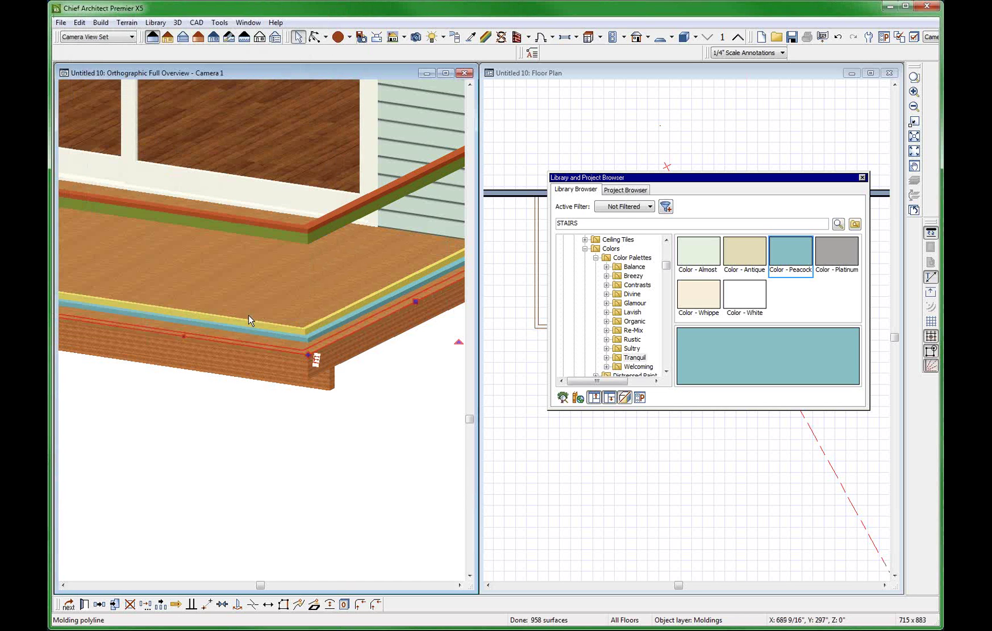
# - Create a new plan and draw a freehand rectangular polyline about 11'-4" wide in it
pyautogui.click(522, 434)
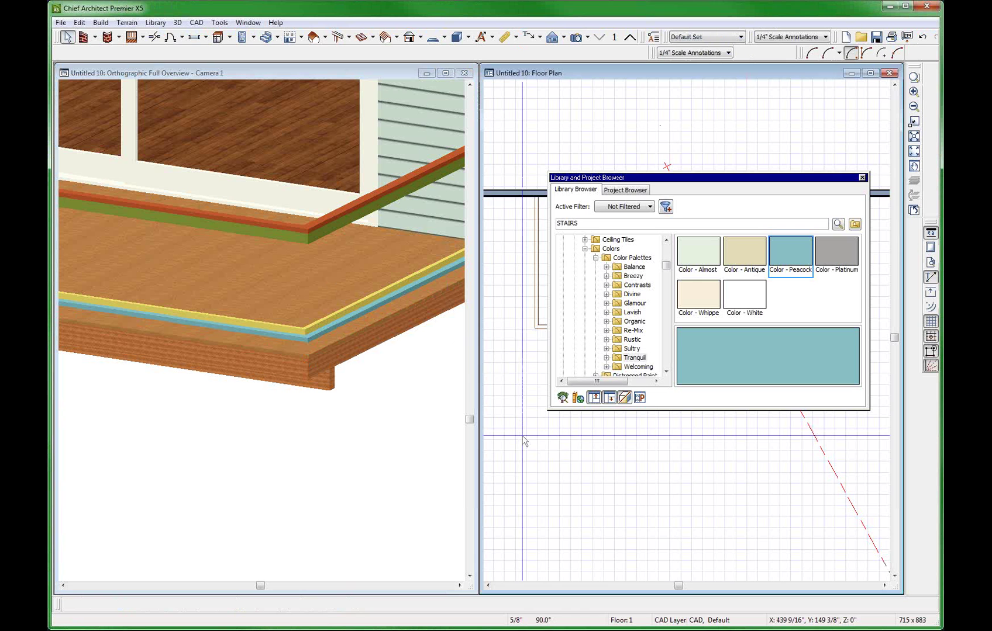
pyautogui.press('Right')
pyautogui.press('Up')
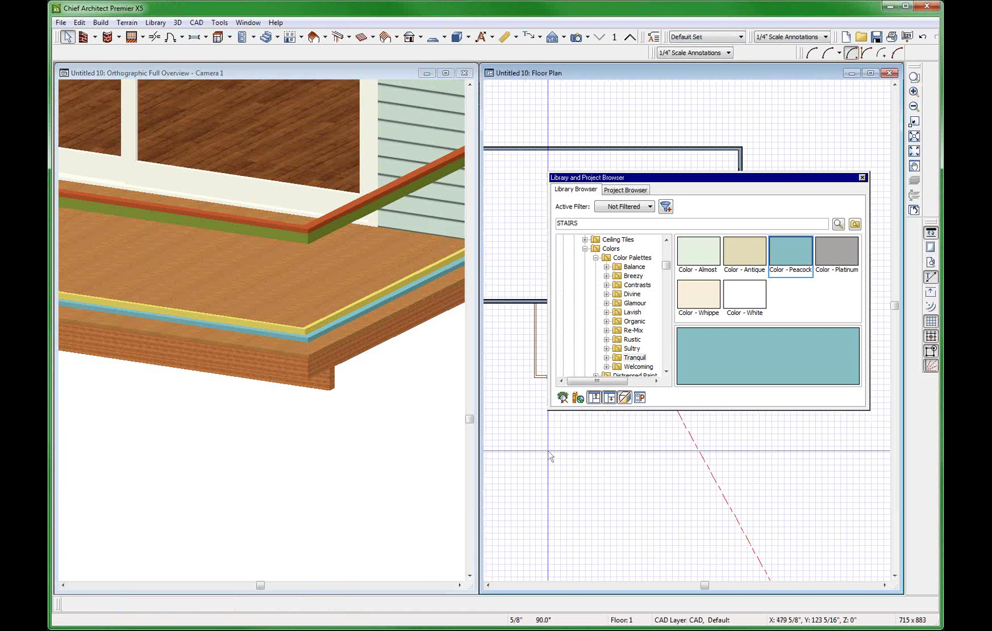
pyautogui.hotkey('ctrl', 'n')
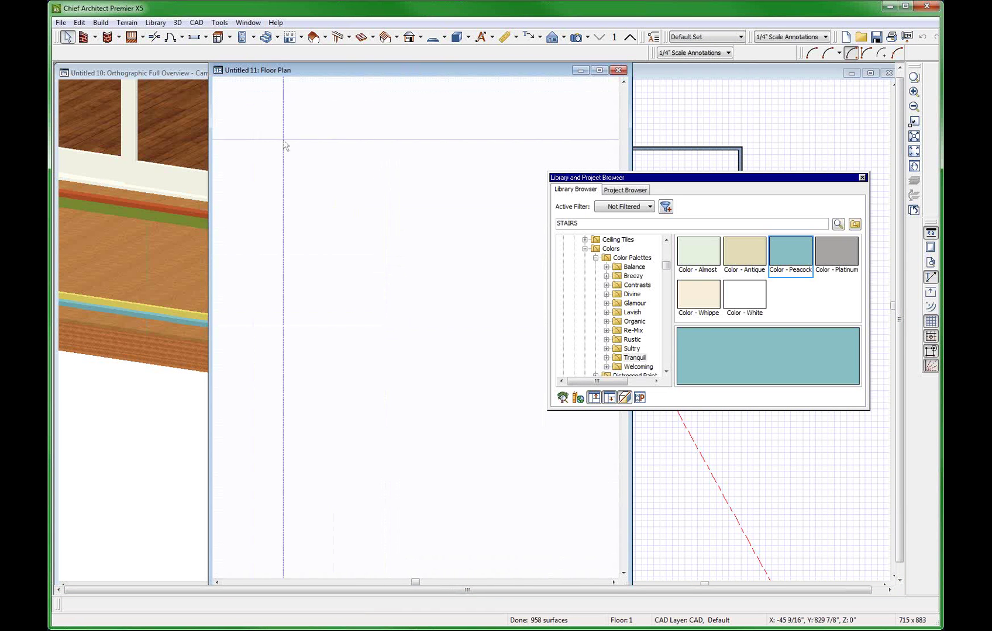
pyautogui.hotkey('shift', 'p')
pyautogui.moveTo(321, 209); pyautogui.dragTo(348, 240)
pyautogui.scroll(8, 342, 234)
pyautogui.press('space')
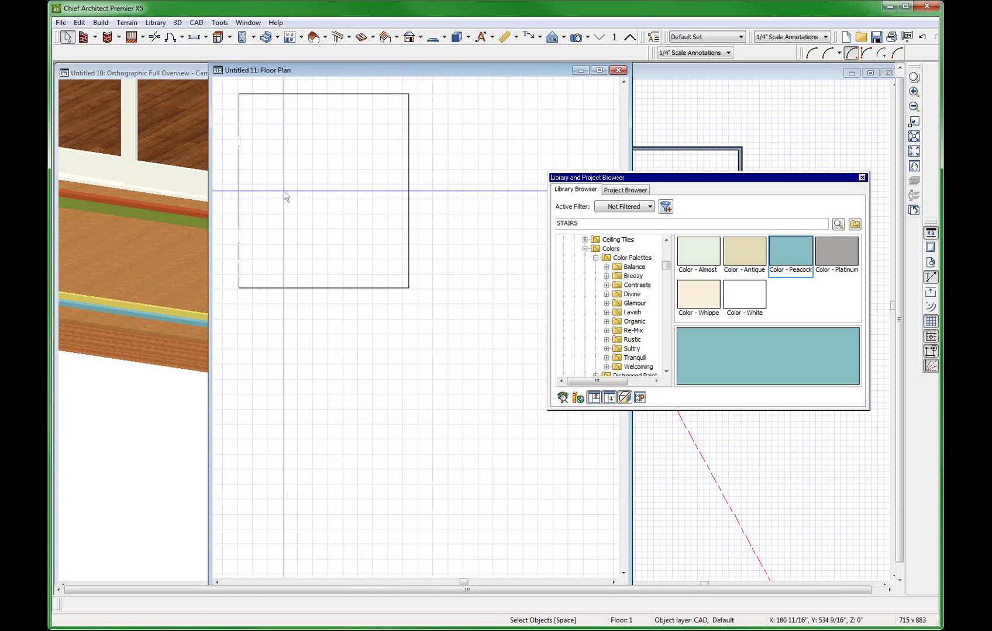
# - Set the rectangle's width to 1", then reshape it by its corner to about 8" by 11"
pyautogui.click(361, 191)
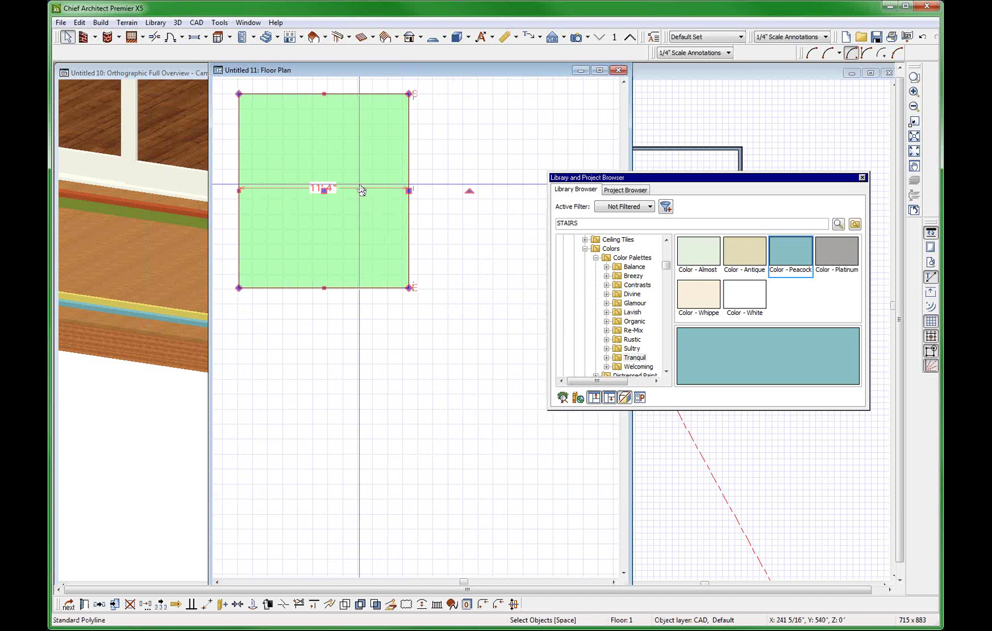
pyautogui.write('1')
pyautogui.press('Return')
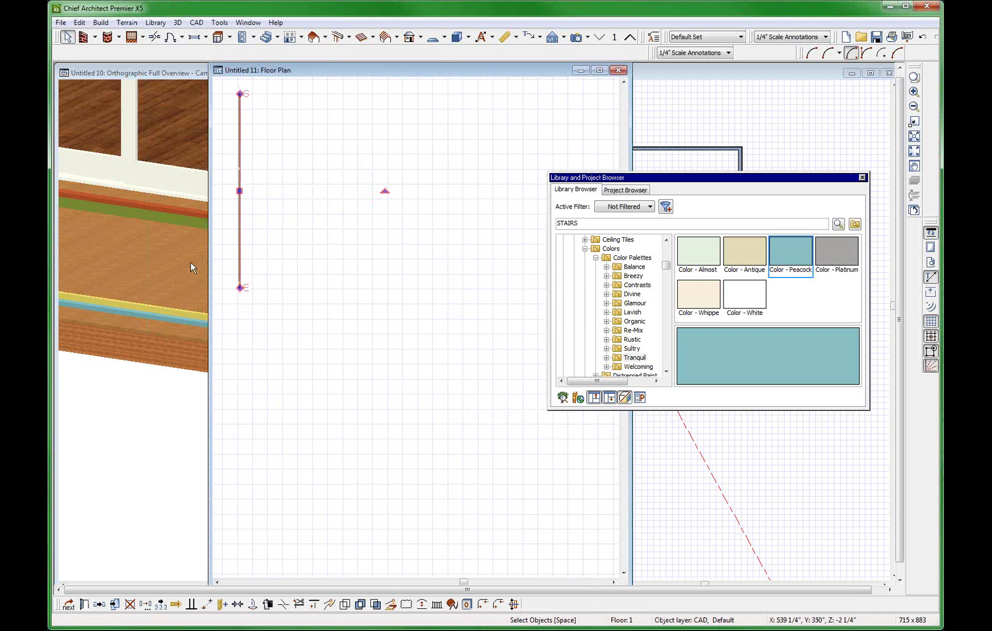
pyautogui.scroll(2, 245, 256)
pyautogui.scroll(-1, 331, 336)
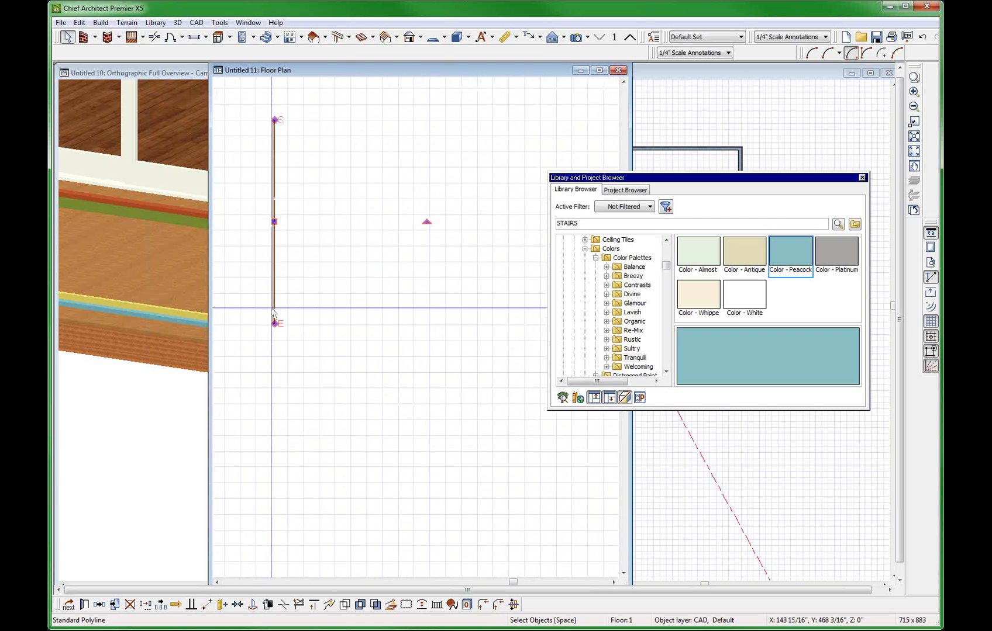
pyautogui.moveTo(273, 322); pyautogui.dragTo(284, 134)
pyautogui.scroll(5, 286, 132)
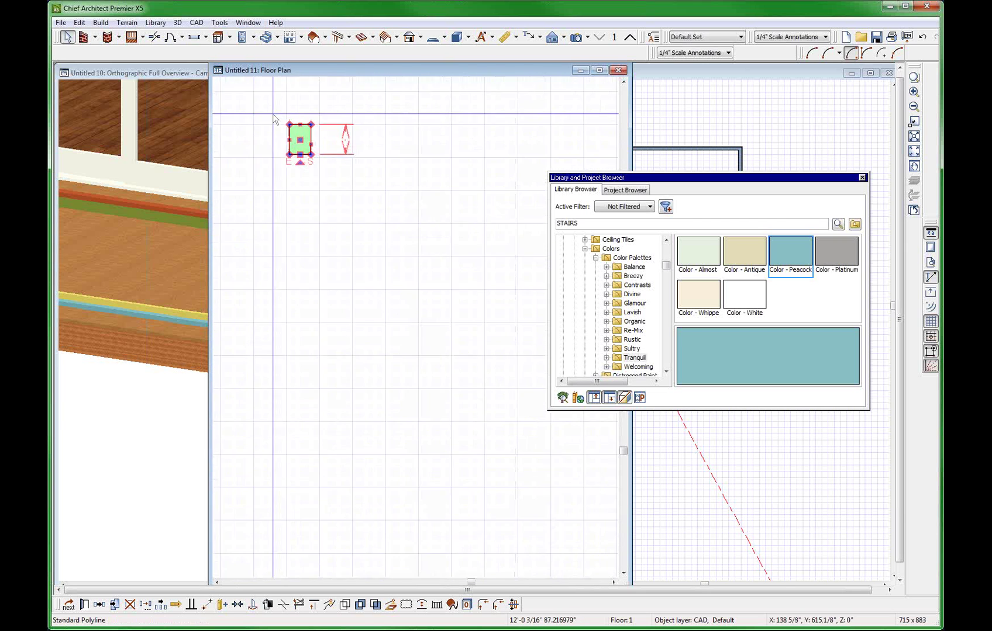
# - Resize the rectangle to a 1" by 1" square using its temporary dimensions
pyautogui.click(458, 178)
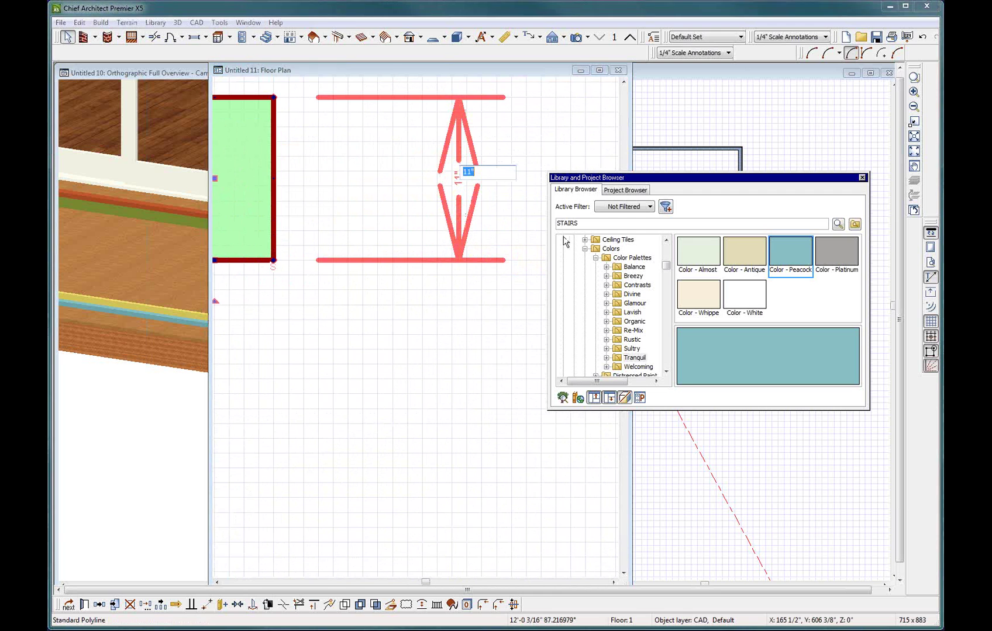
pyautogui.write('1')
pyautogui.press('Return')
pyautogui.scroll(-3, 311, 135)
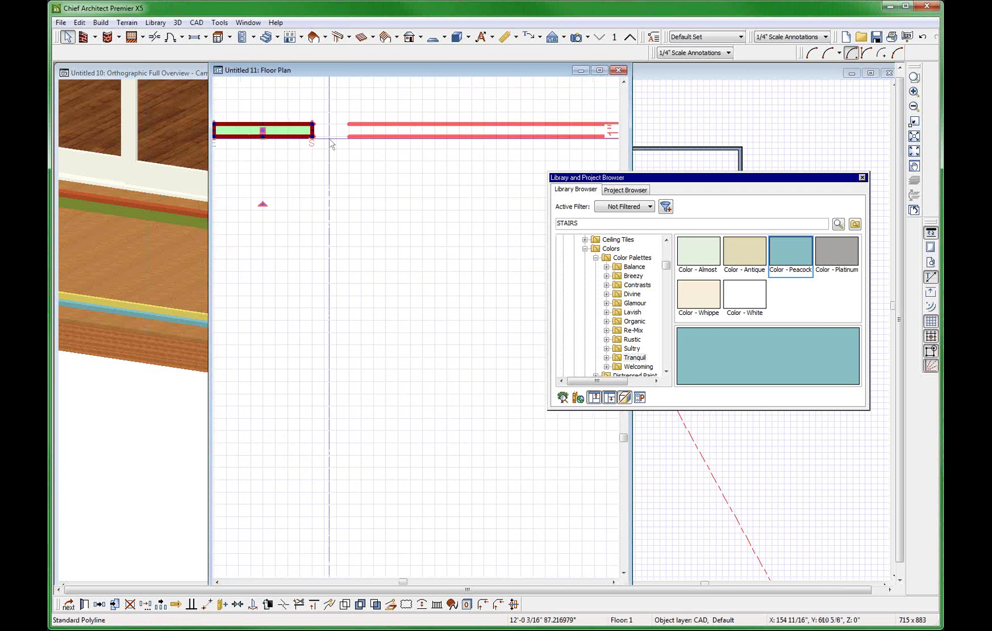
pyautogui.scroll(-1, 313, 332)
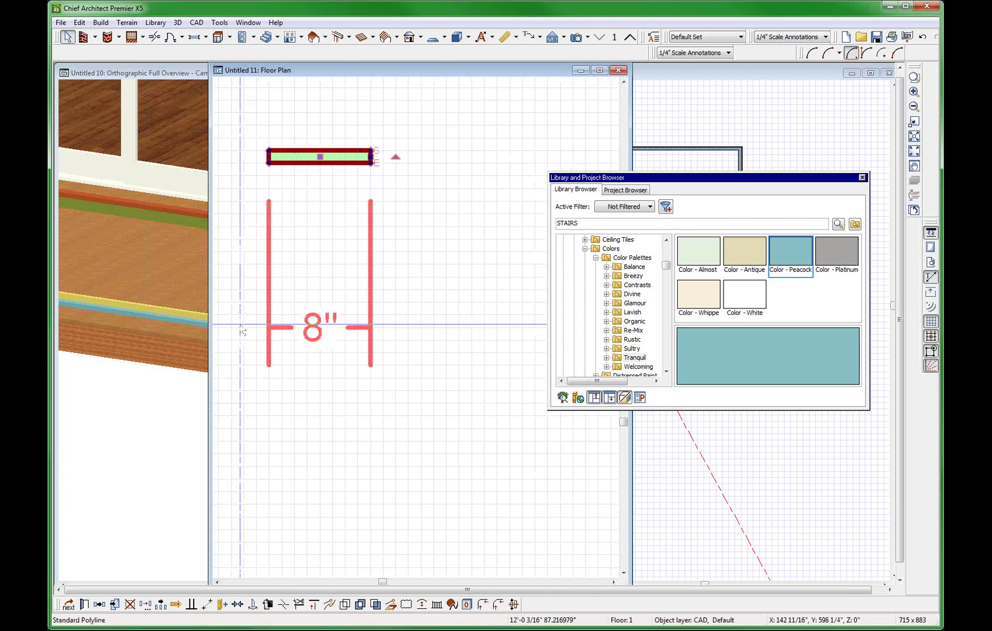
pyautogui.click(313, 332)
pyautogui.write('1')
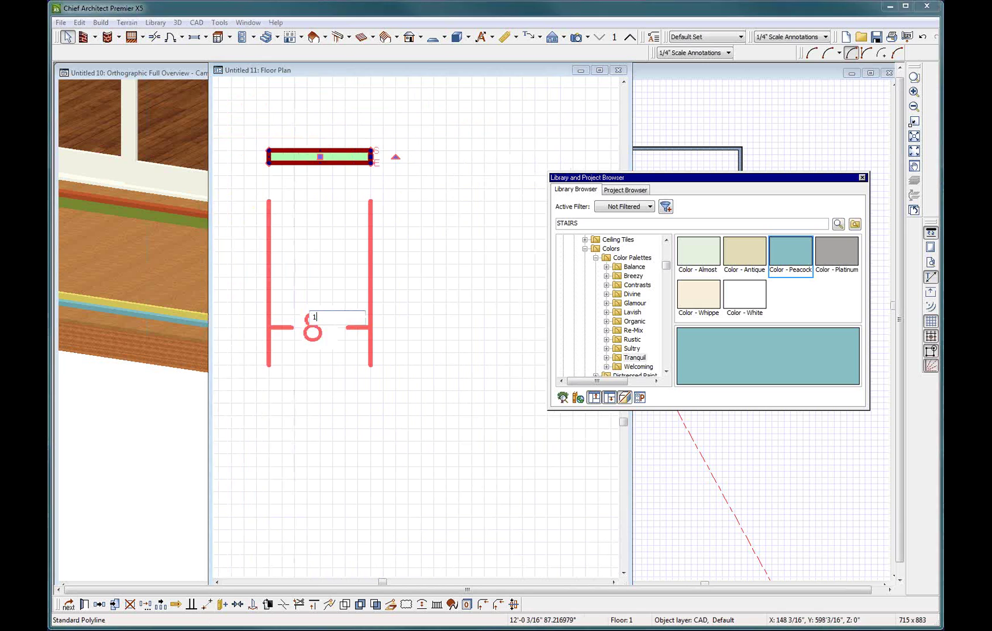
pyautogui.press('Return')
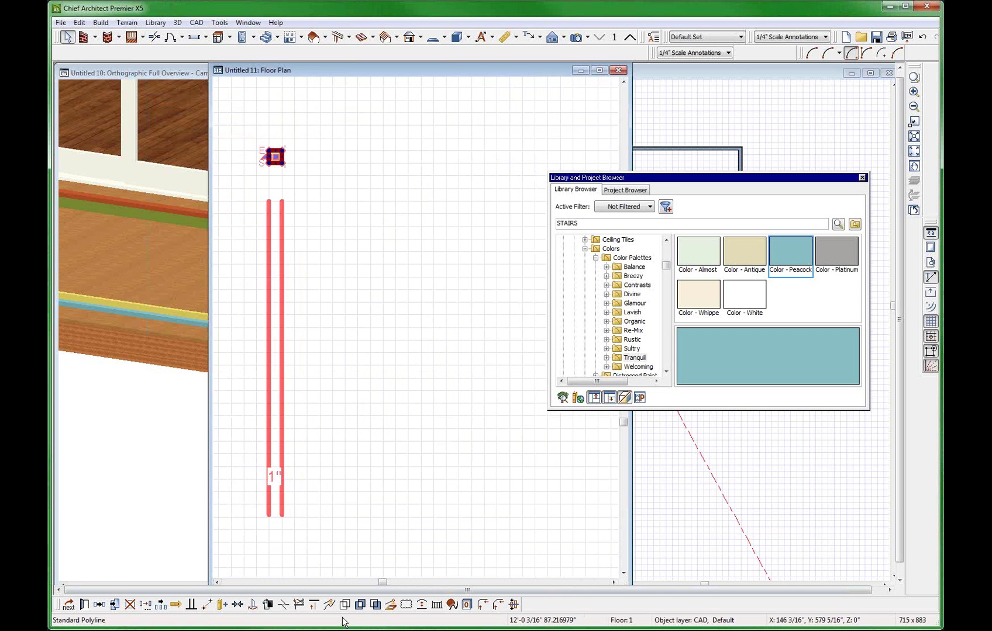
# - Convert the 1" square into a polyline solid with a thickness of 35"
pyautogui.click(381, 605)
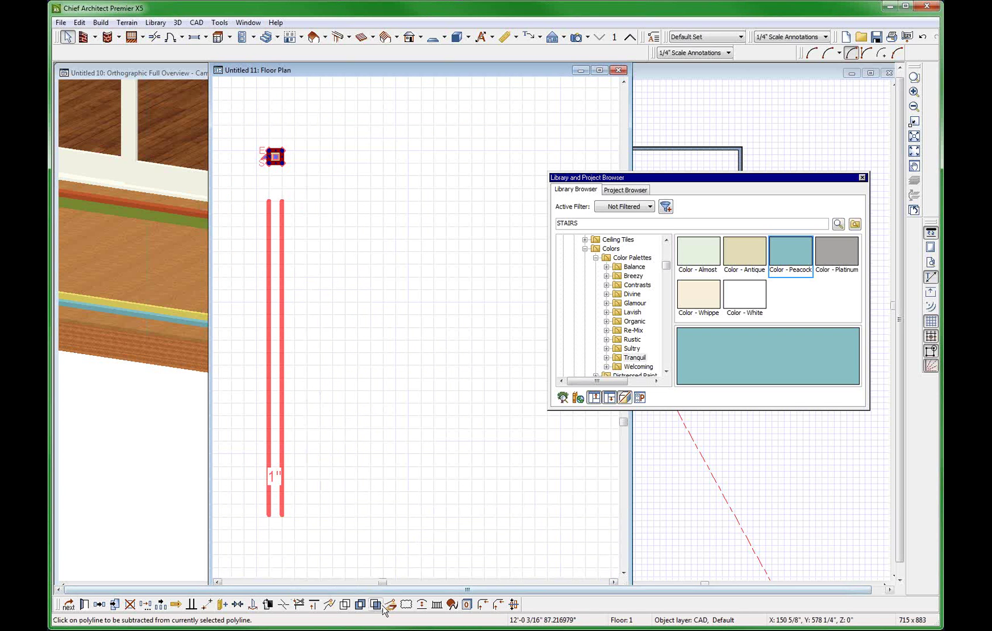
pyautogui.click(384, 608)
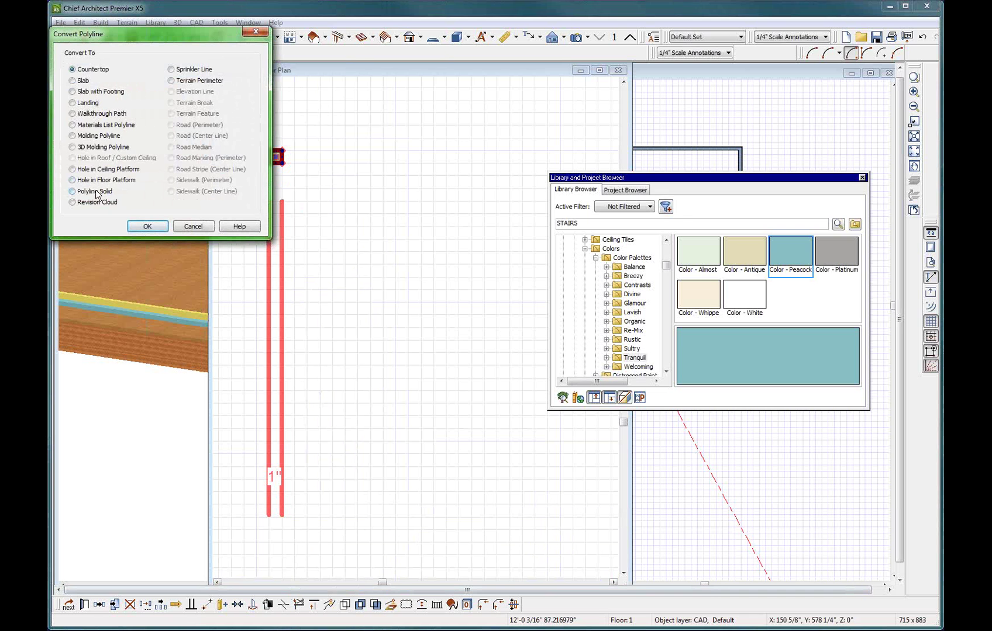
pyautogui.click(148, 227)
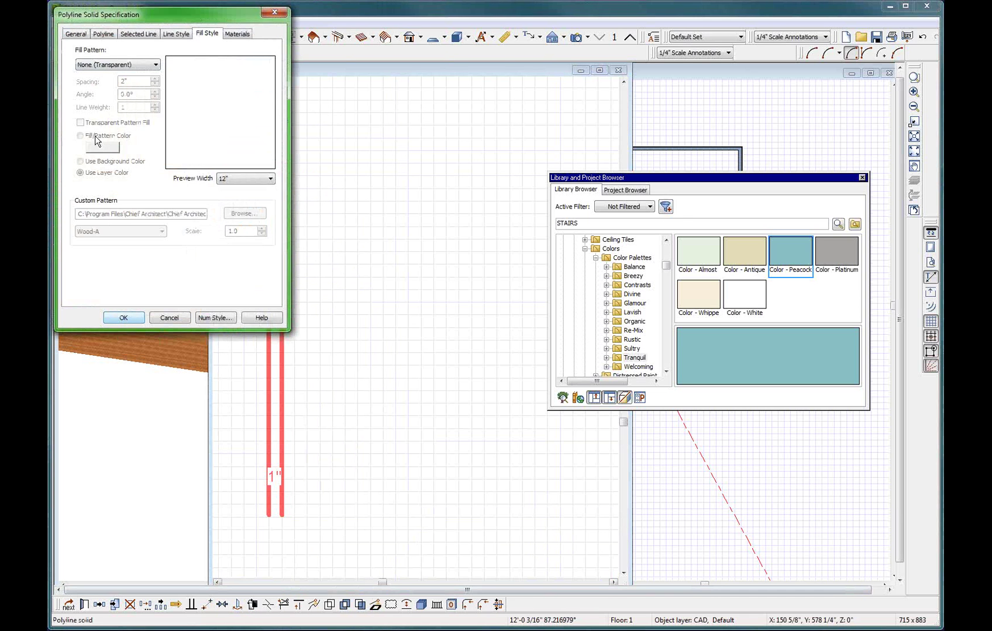
pyautogui.click(78, 34)
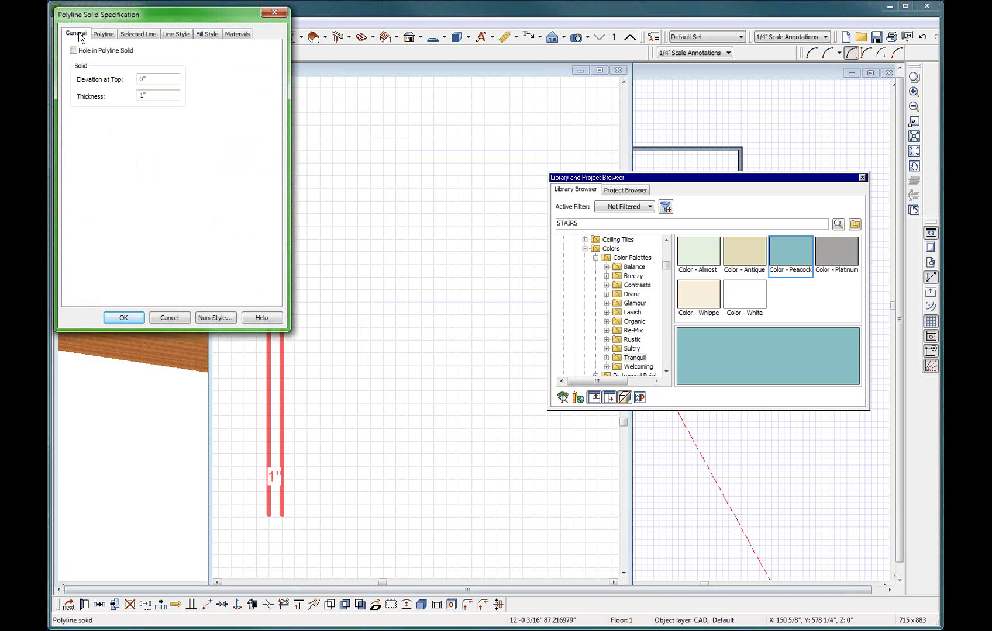
pyautogui.press('Tab')
pyautogui.write('35')
pyautogui.click(124, 317)
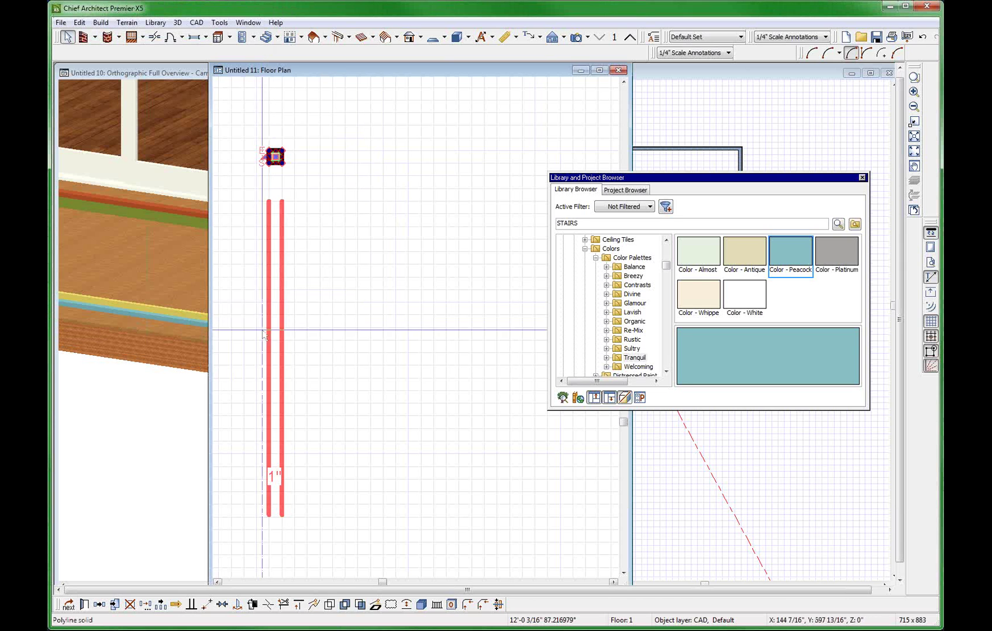
# - Assign the plan material Birch 3 to the polyline solid
pyautogui.click(322, 366)
pyautogui.scroll(2, 244, 216)
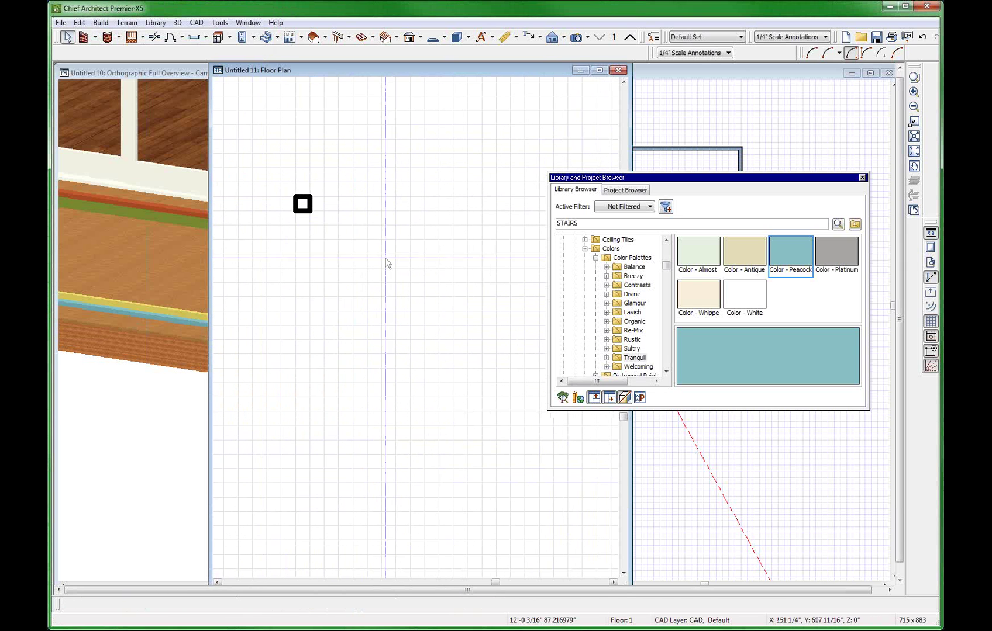
pyautogui.click(310, 204)
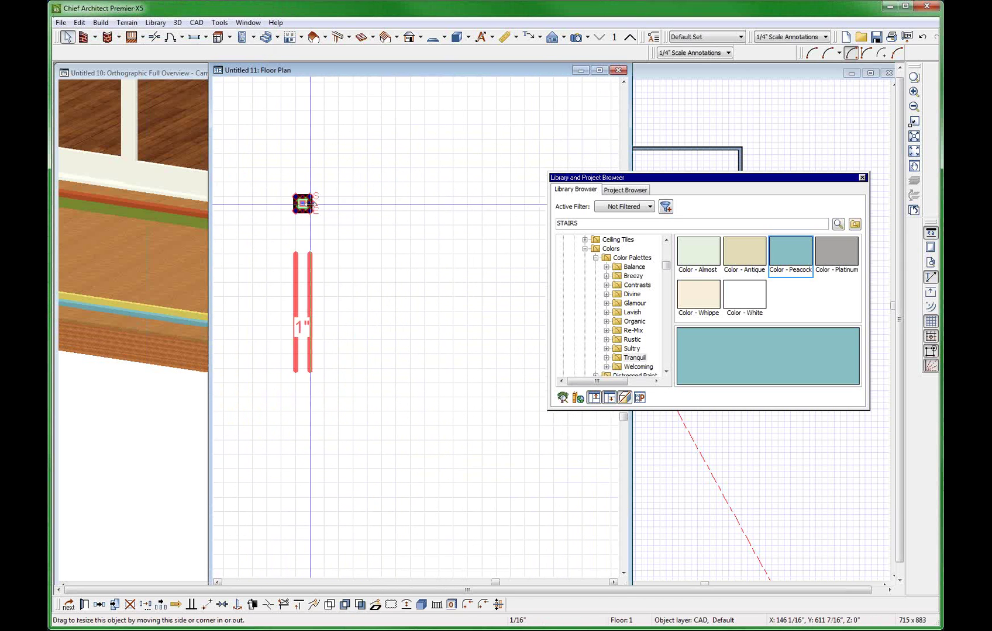
pyautogui.doubleClick(310, 203)
pyautogui.click(235, 35)
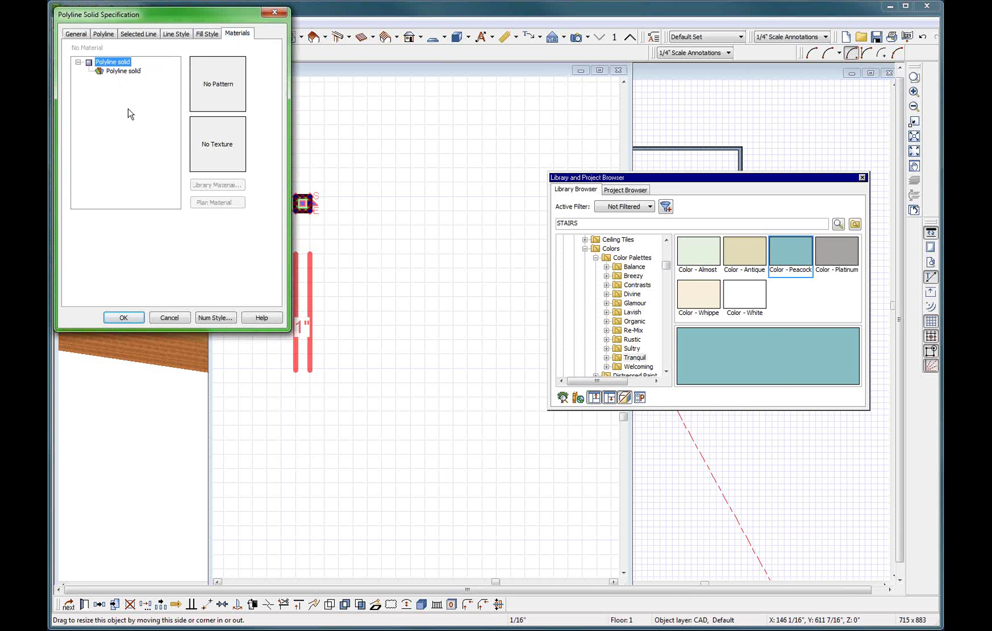
pyautogui.click(123, 70)
pyautogui.click(214, 203)
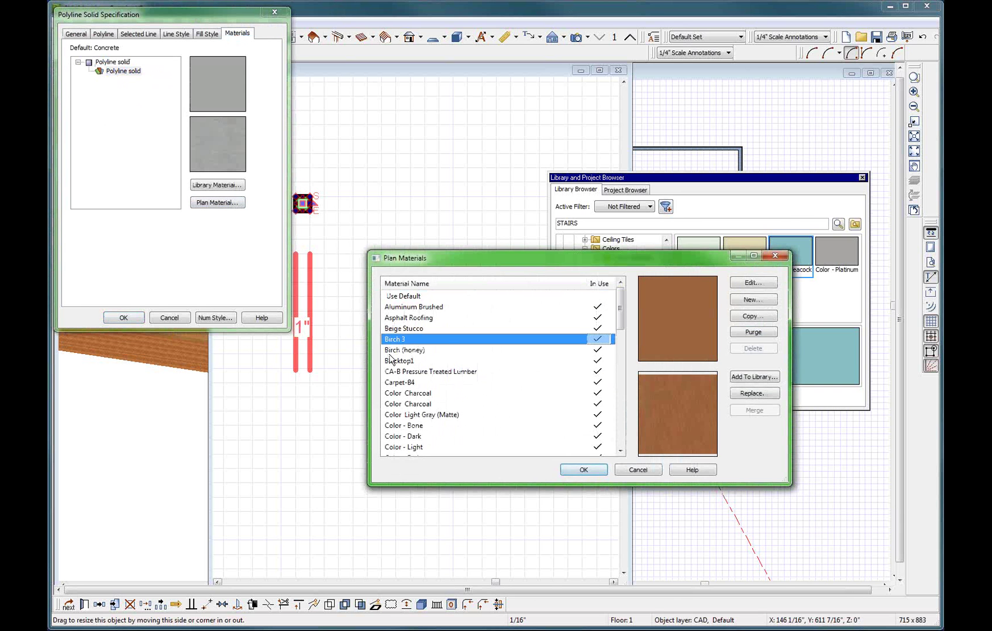
pyautogui.click(581, 471)
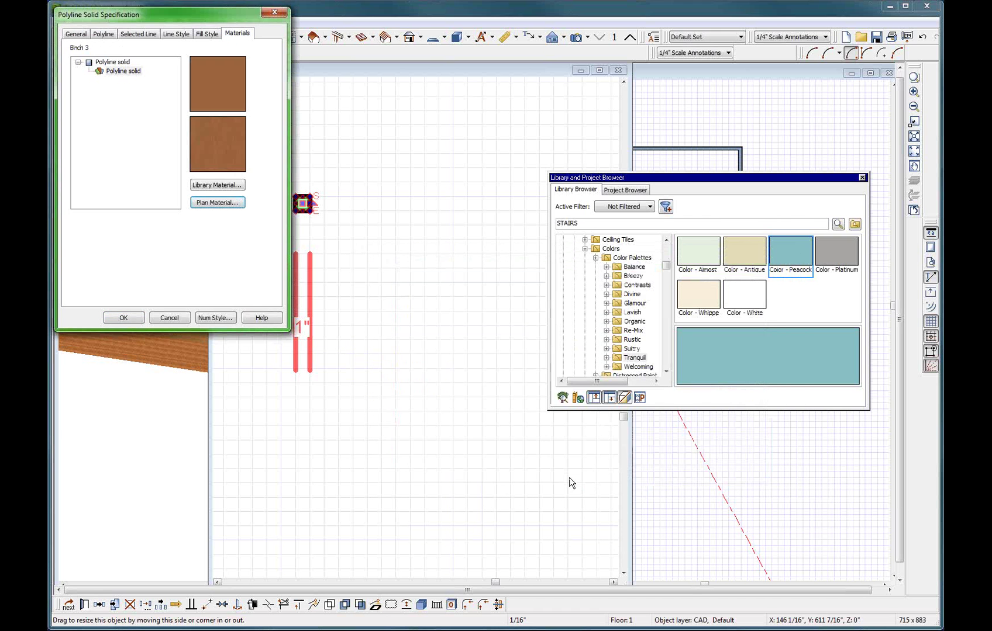
pyautogui.click(122, 318)
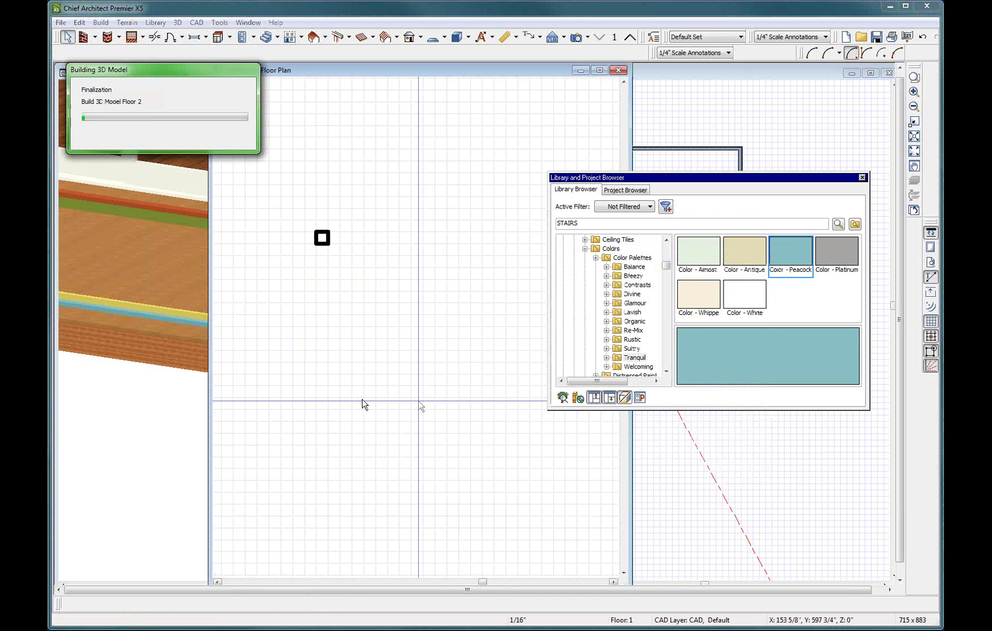
# - Convert the 35" tall baluster solid into a Molding category symbol that is added to the library, with advanced options shown
pyautogui.click(219, 22)
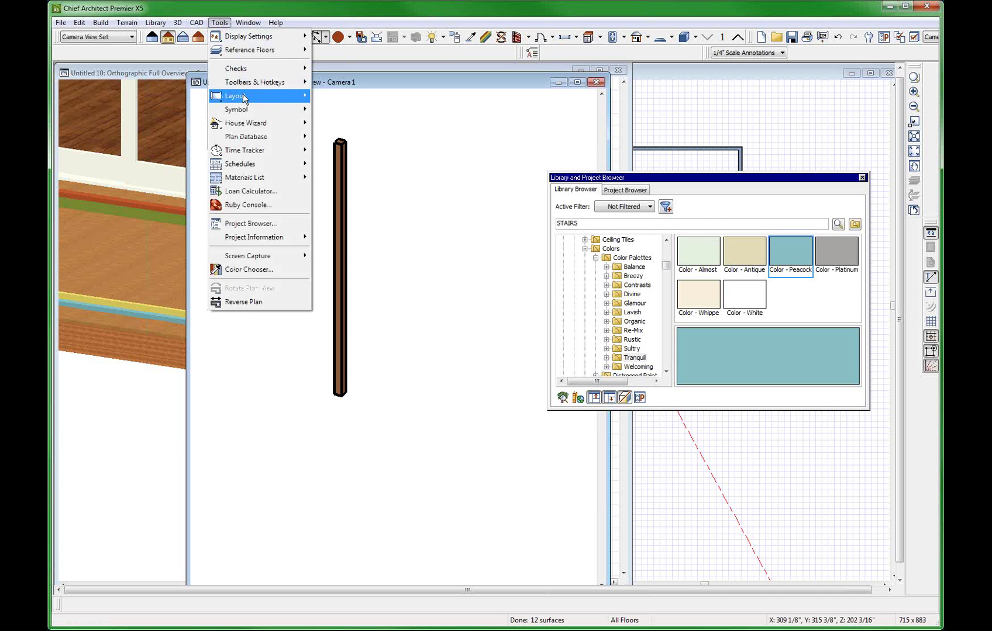
pyautogui.moveTo(246, 109)
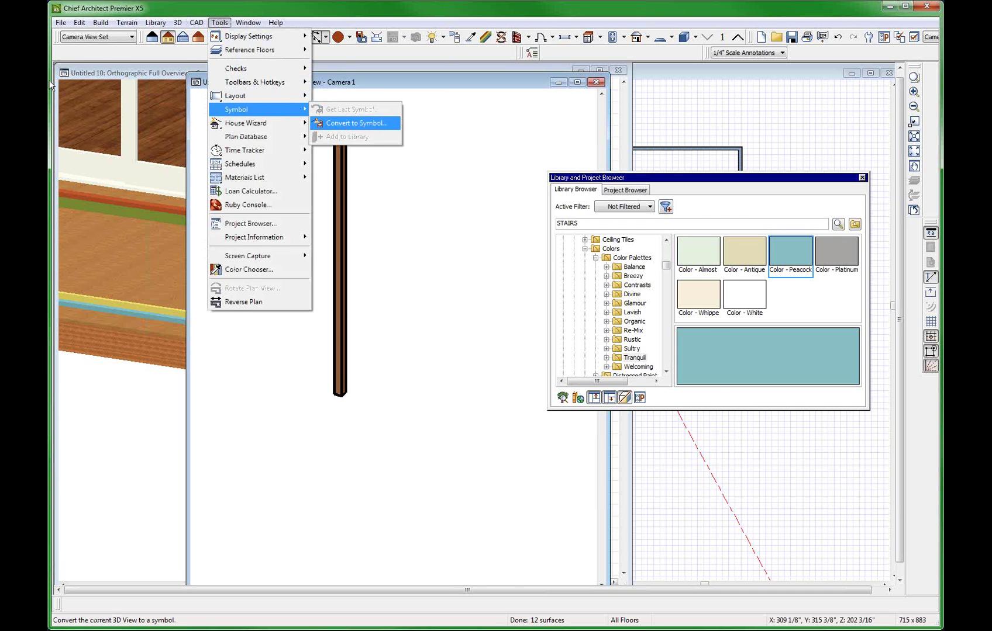
pyautogui.press('Return')
pyautogui.click(81, 35)
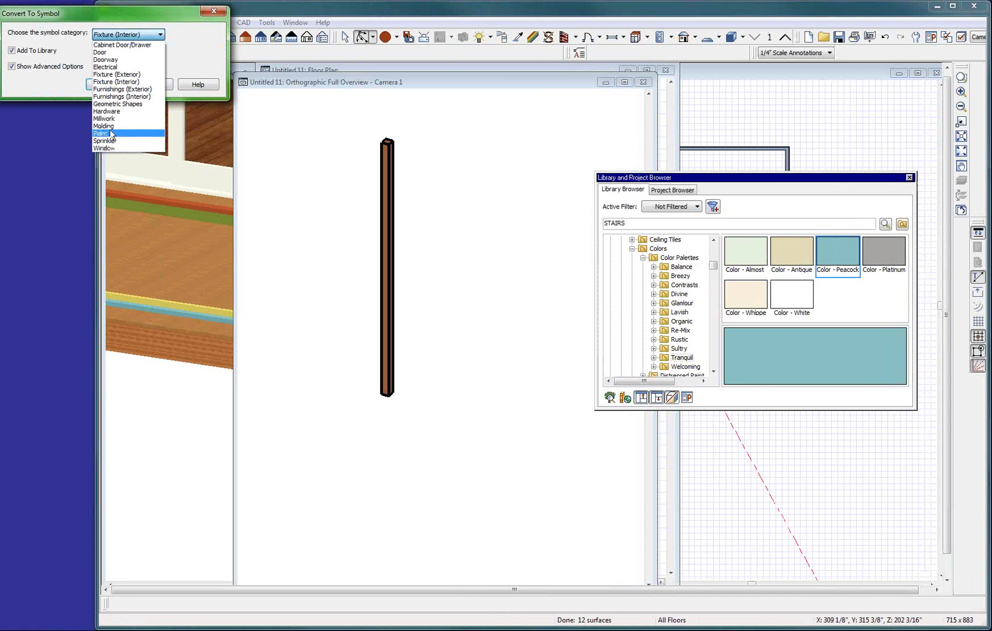
pyautogui.click(60, 129)
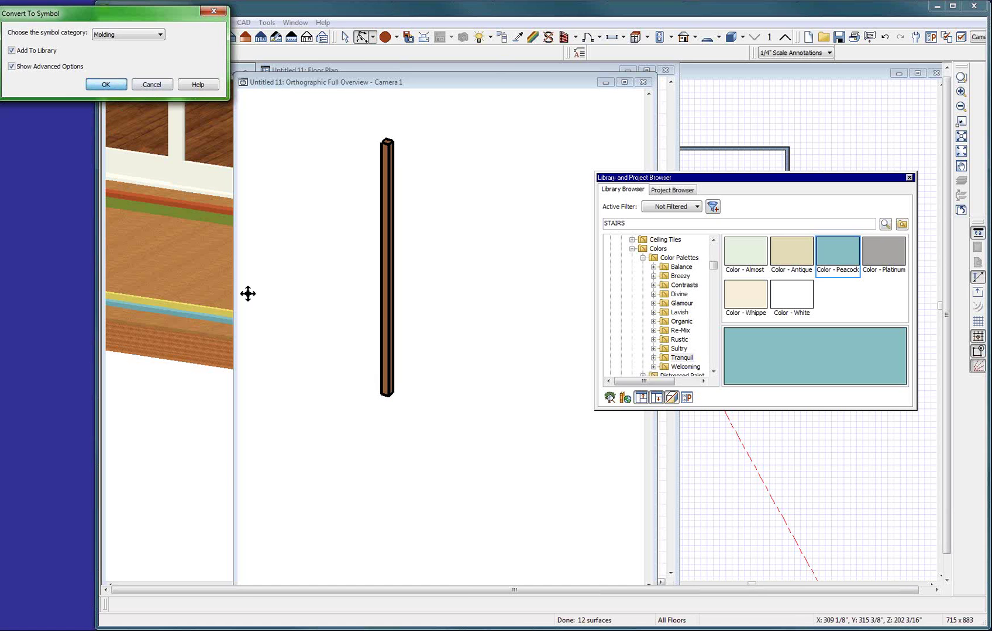
pyautogui.press('Return')
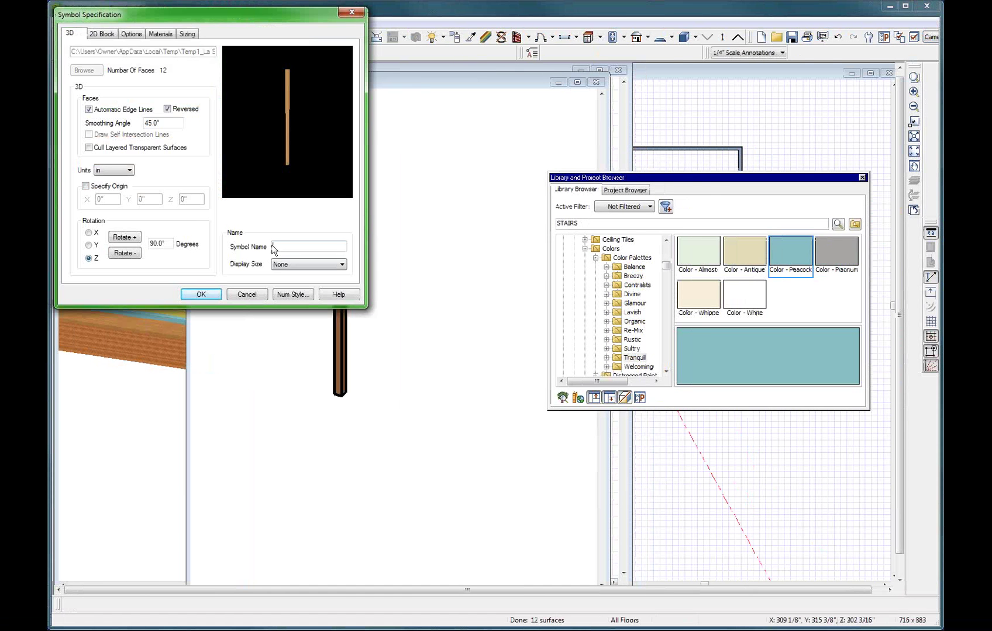
# - Name the new symbol RAIL PICKET 1X1 MOLDING and save it to the library
pyautogui.click(274, 248)
pyautogui.write('RAIL PICKET 1X1 MOLDING')
pyautogui.click(214, 295)
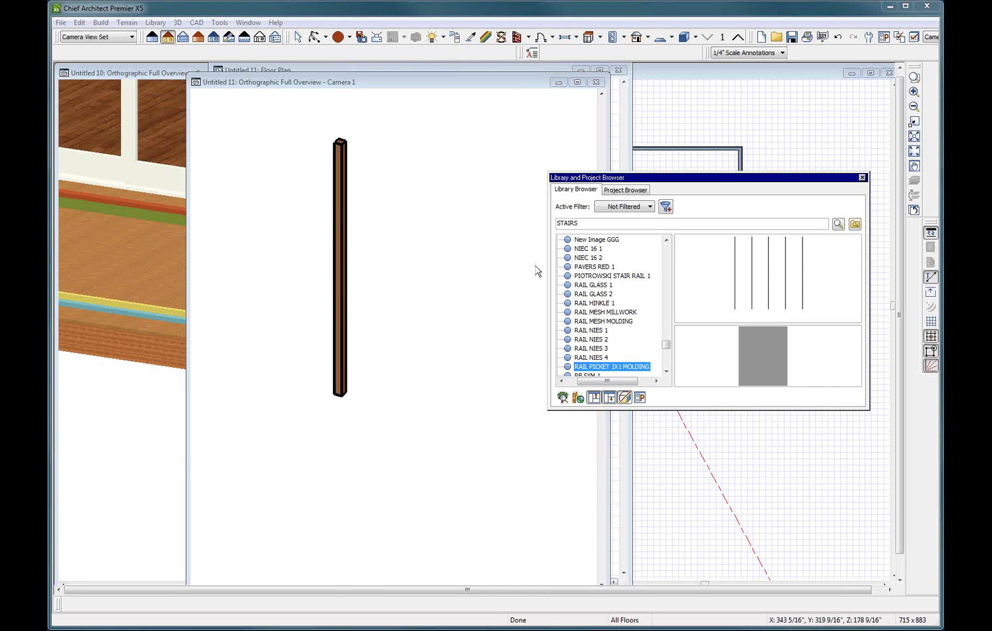
pyautogui.click(262, 261)
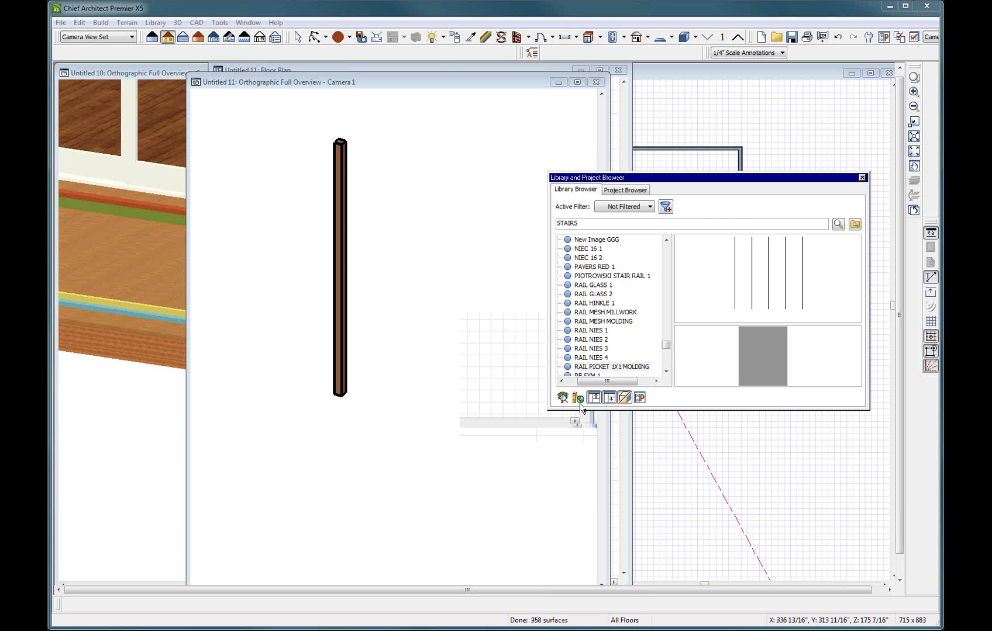
# - Add RAIL PICKET 1X1 MOLDING from the library as a new molding on the deck railing's molding polyline
pyautogui.click(177, 74)
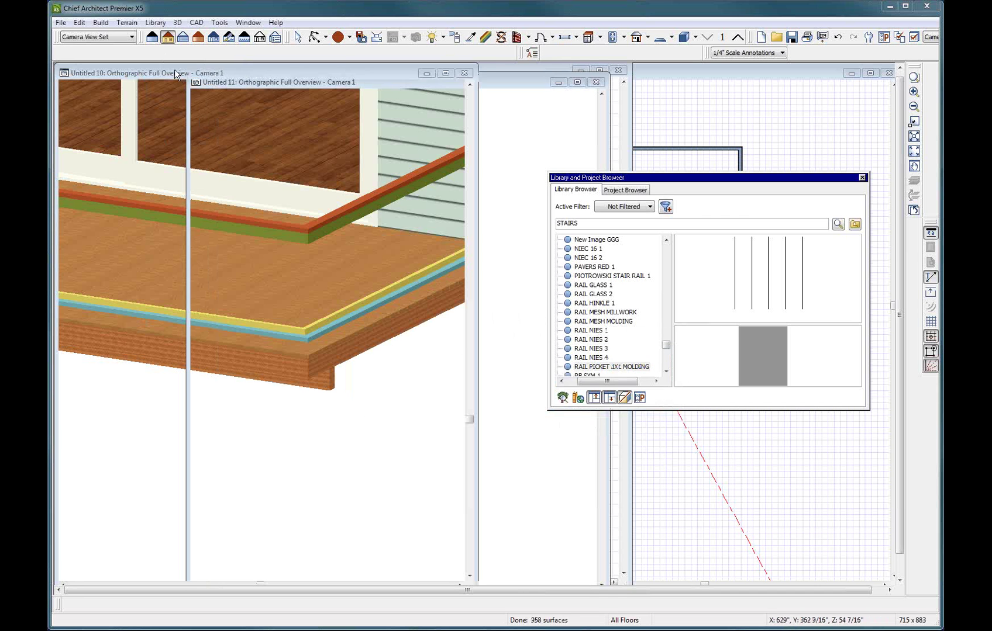
pyautogui.doubleClick(283, 228)
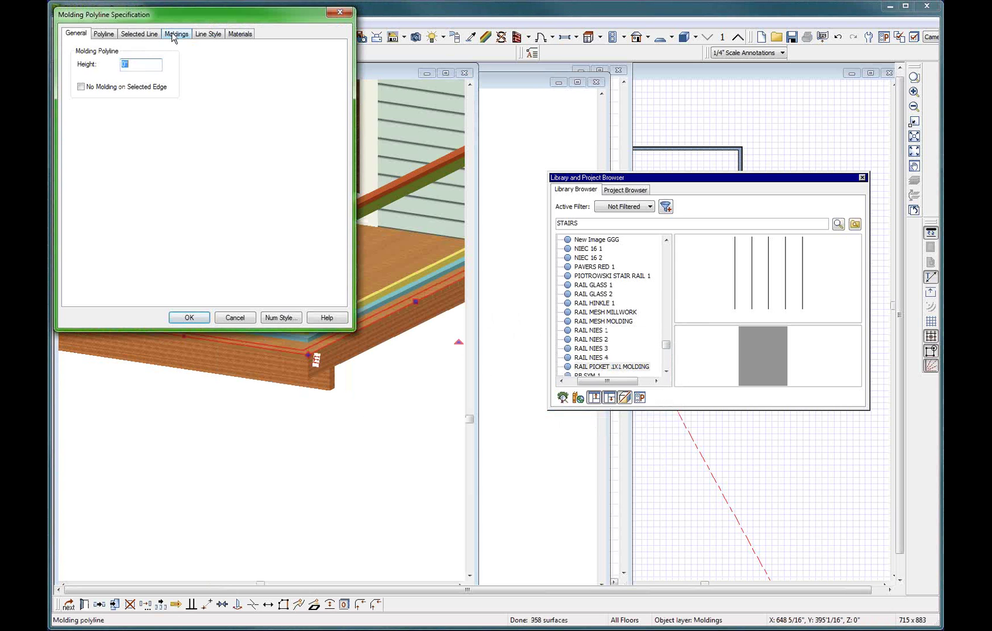
pyautogui.click(176, 35)
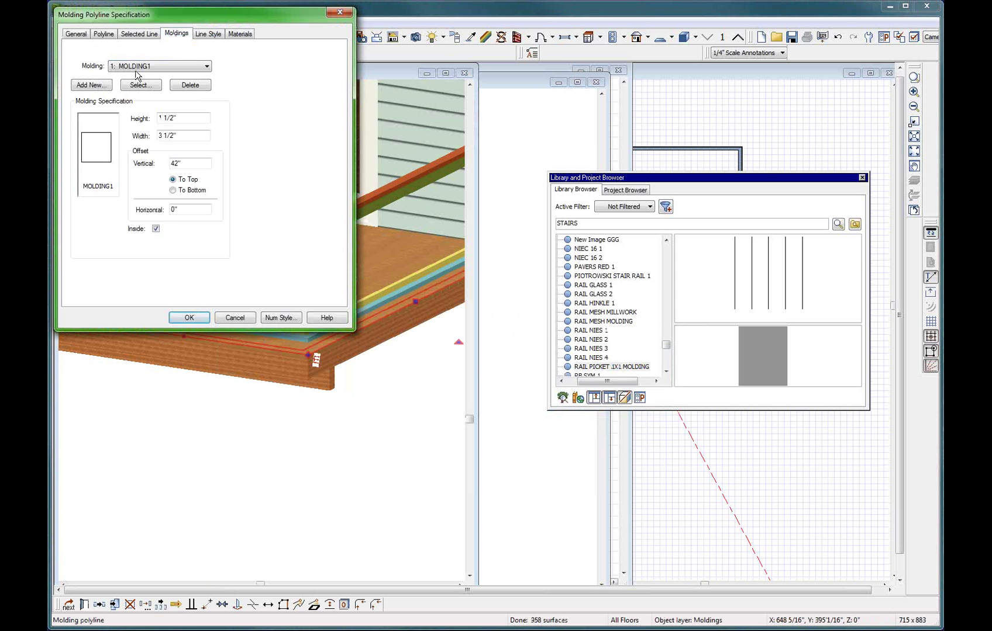
pyautogui.click(90, 86)
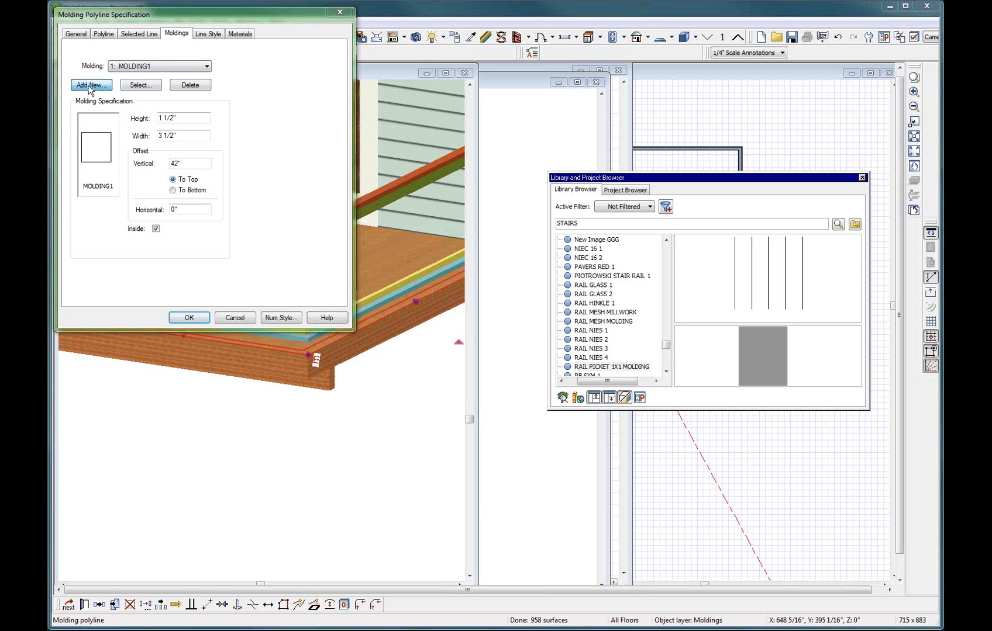
pyautogui.click(149, 216)
pyautogui.scroll(-8, 148, 219)
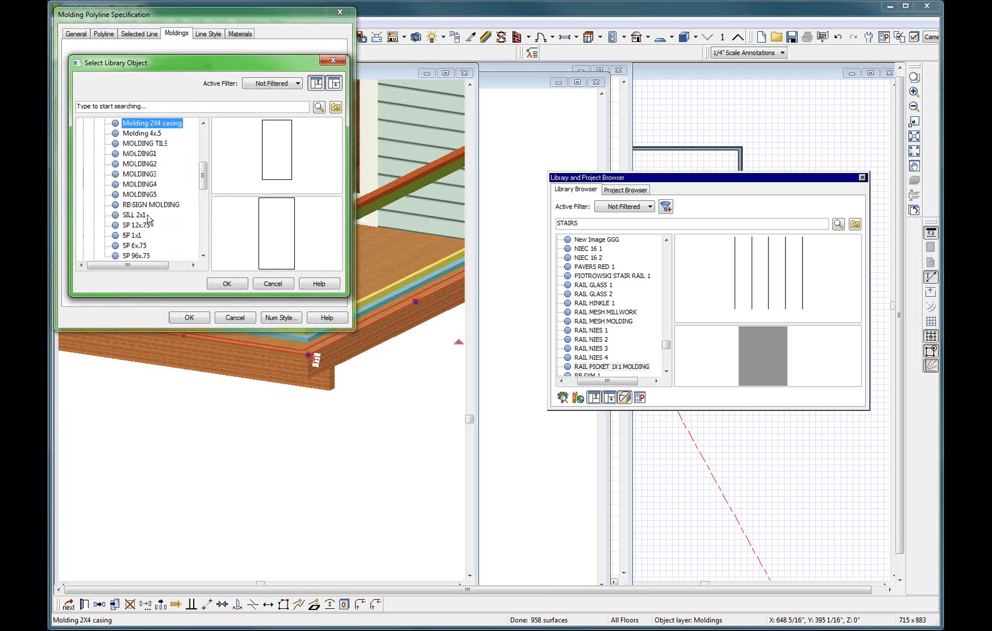
pyautogui.scroll(-5, 149, 219)
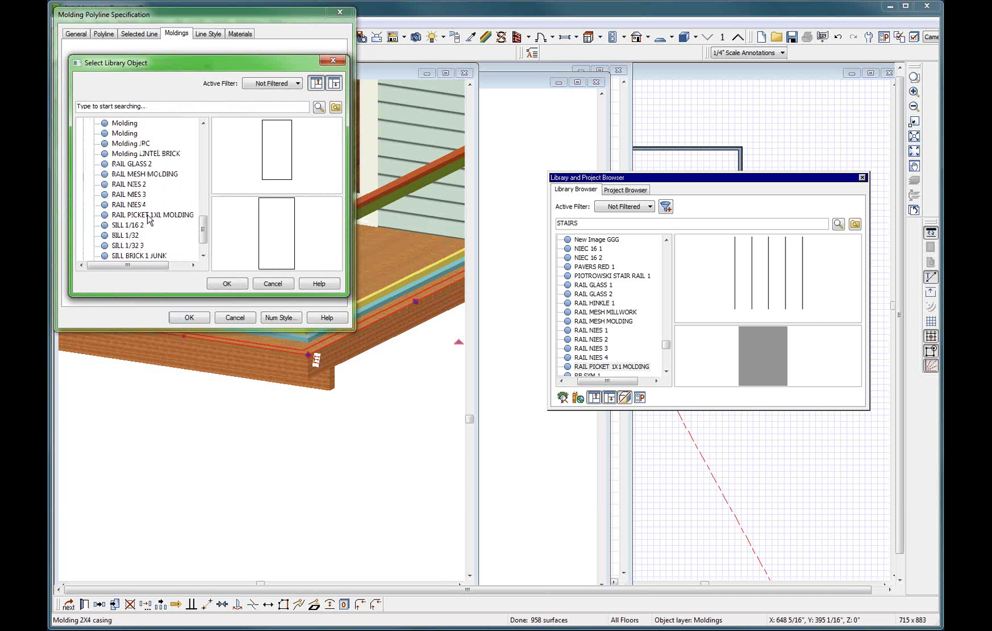
pyautogui.click(148, 215)
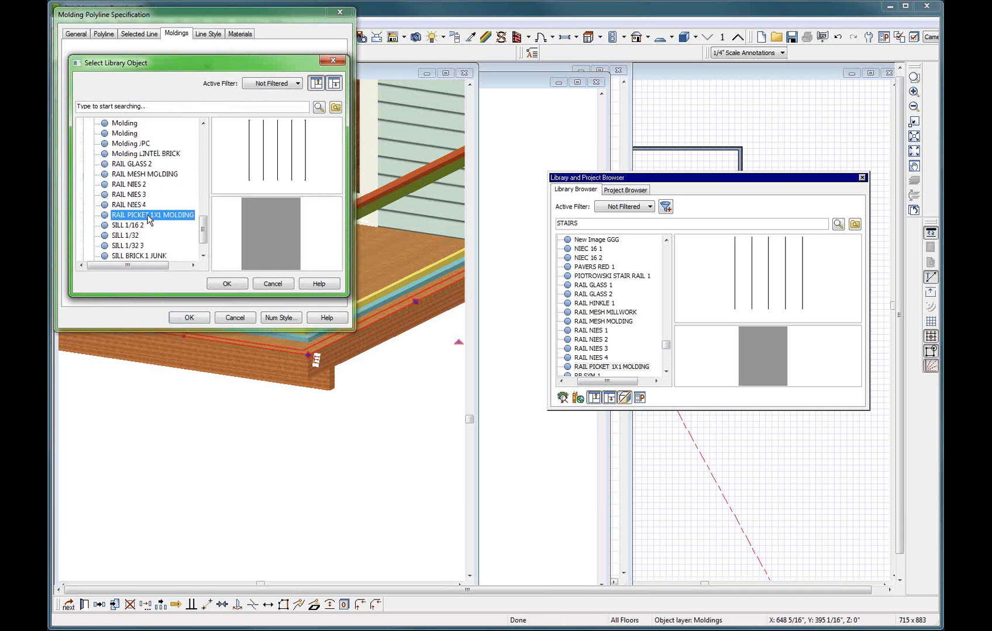
pyautogui.click(235, 283)
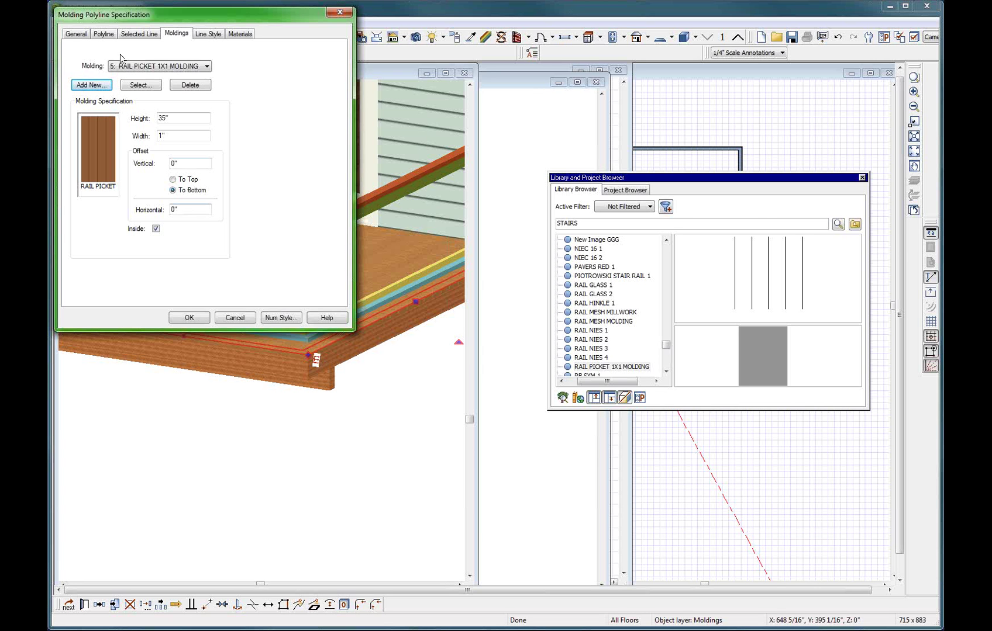
pyautogui.click(77, 33)
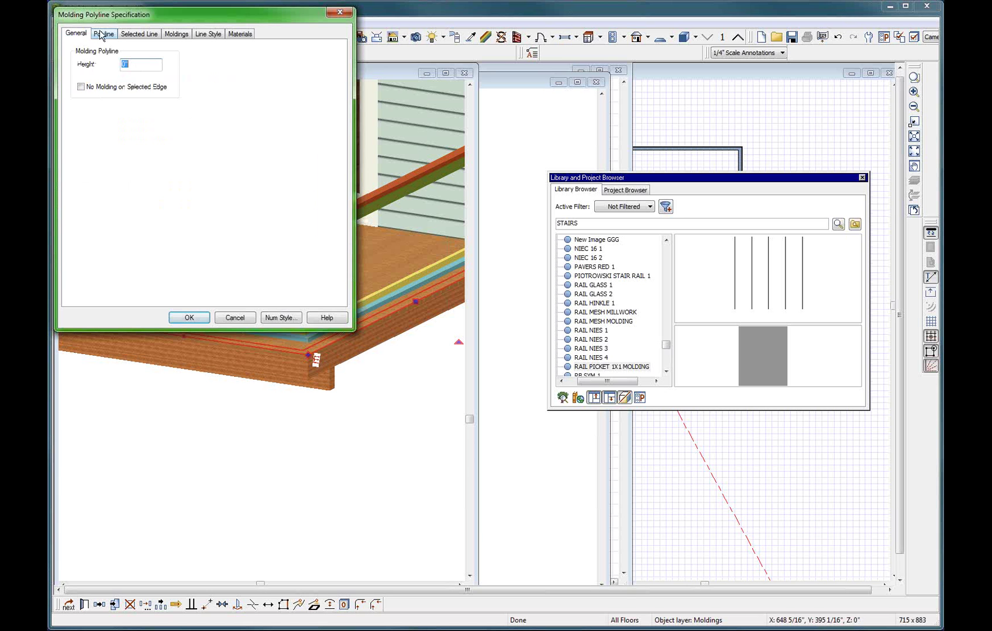
pyautogui.click(103, 34)
pyautogui.click(76, 34)
pyautogui.click(104, 35)
pyautogui.click(129, 35)
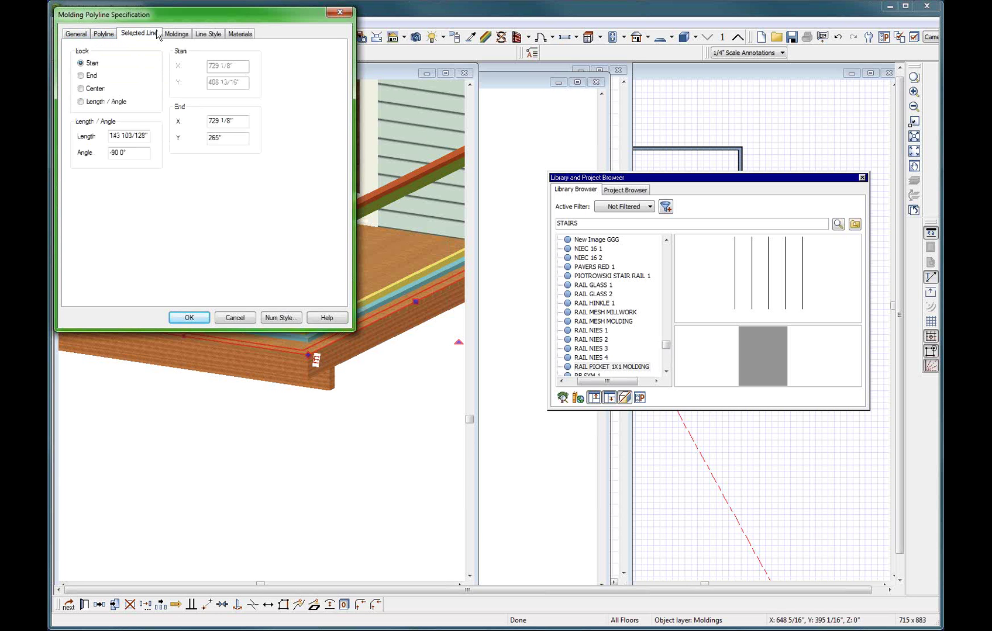
# - Set the picket molding's vertical offset to 40.5" measured to its top, and change its horizontal offset
pyautogui.click(176, 33)
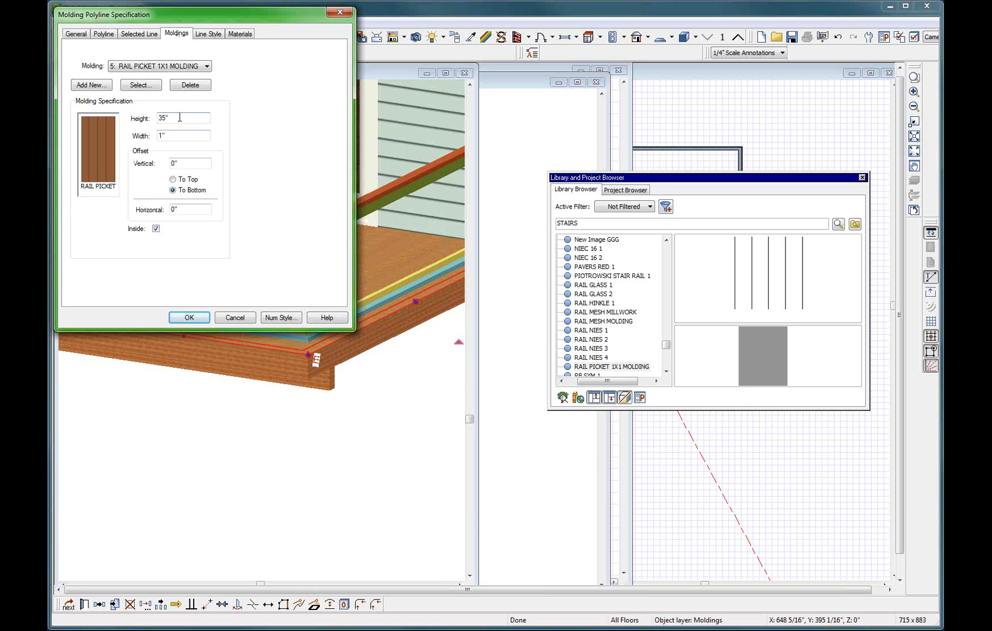
pyautogui.doubleClick(175, 163)
pyautogui.write('40.5')
pyautogui.click(192, 179)
pyautogui.doubleClick(190, 211)
pyautogui.write('1 5')
pyautogui.press('Return')
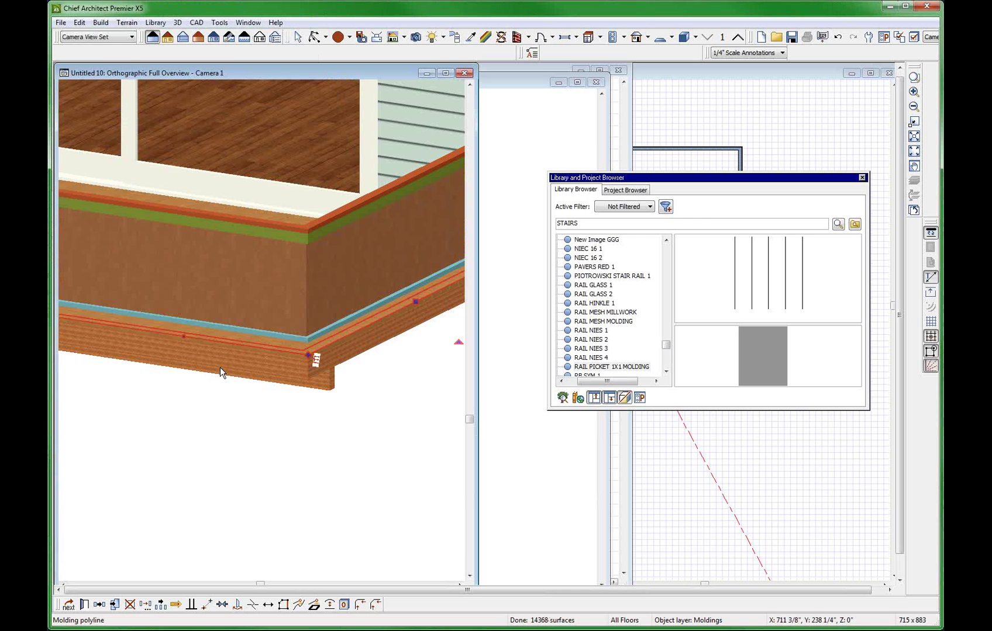
pyautogui.doubleClick(220, 367)
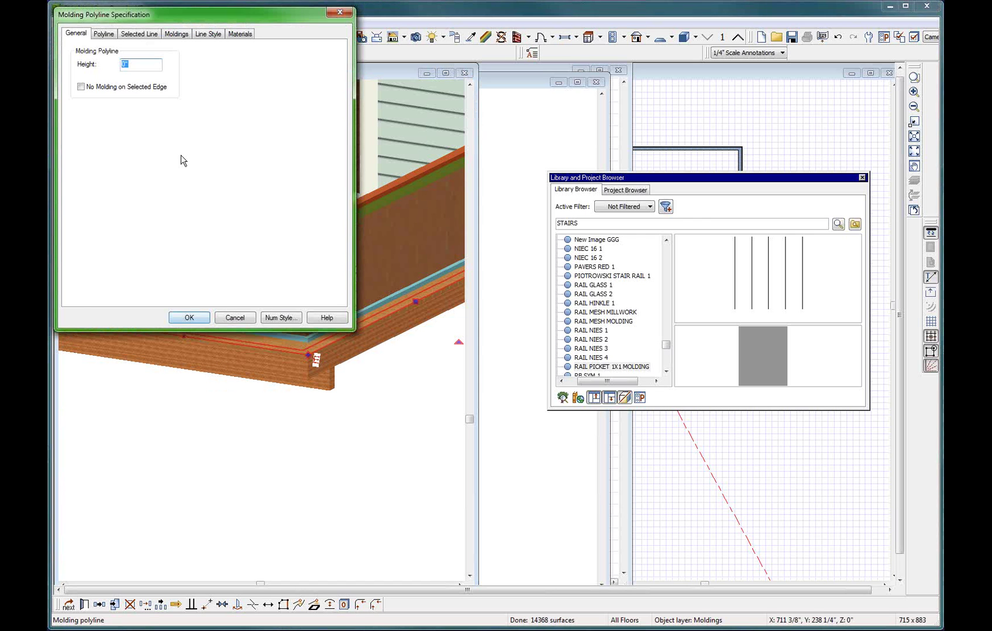
pyautogui.click(176, 34)
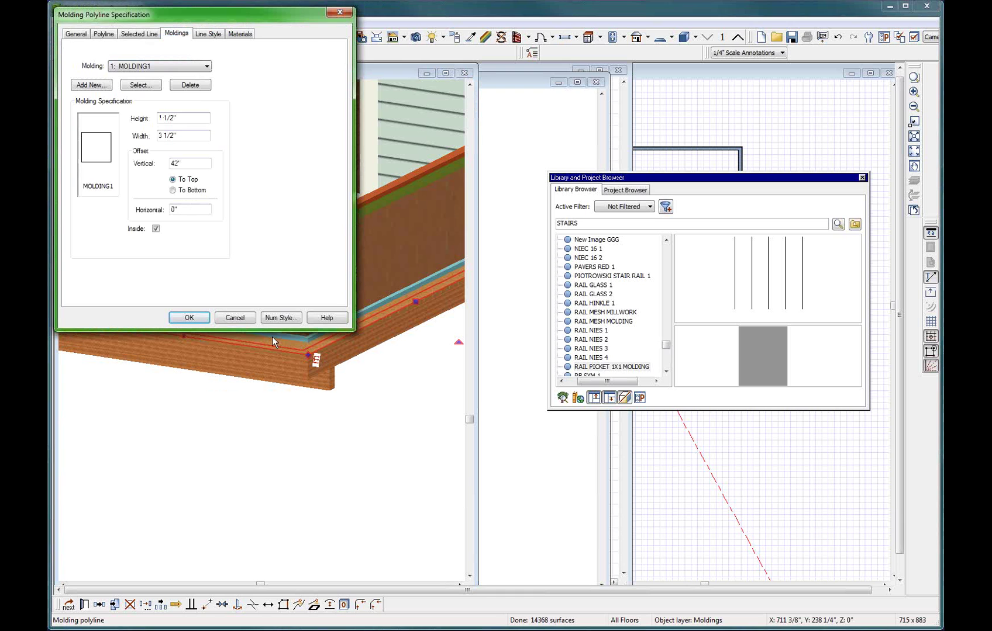
pyautogui.click(190, 319)
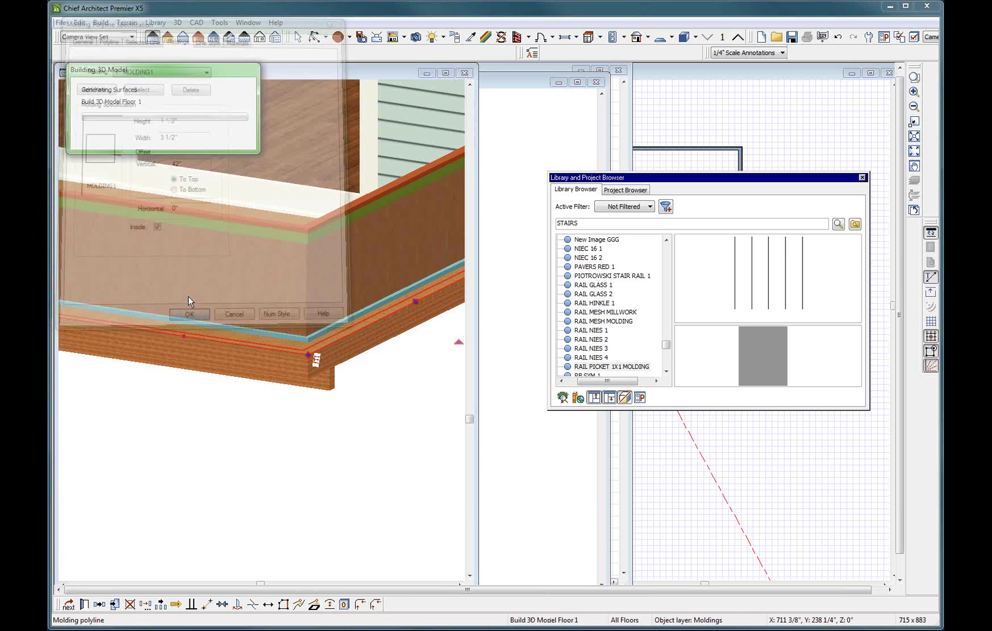